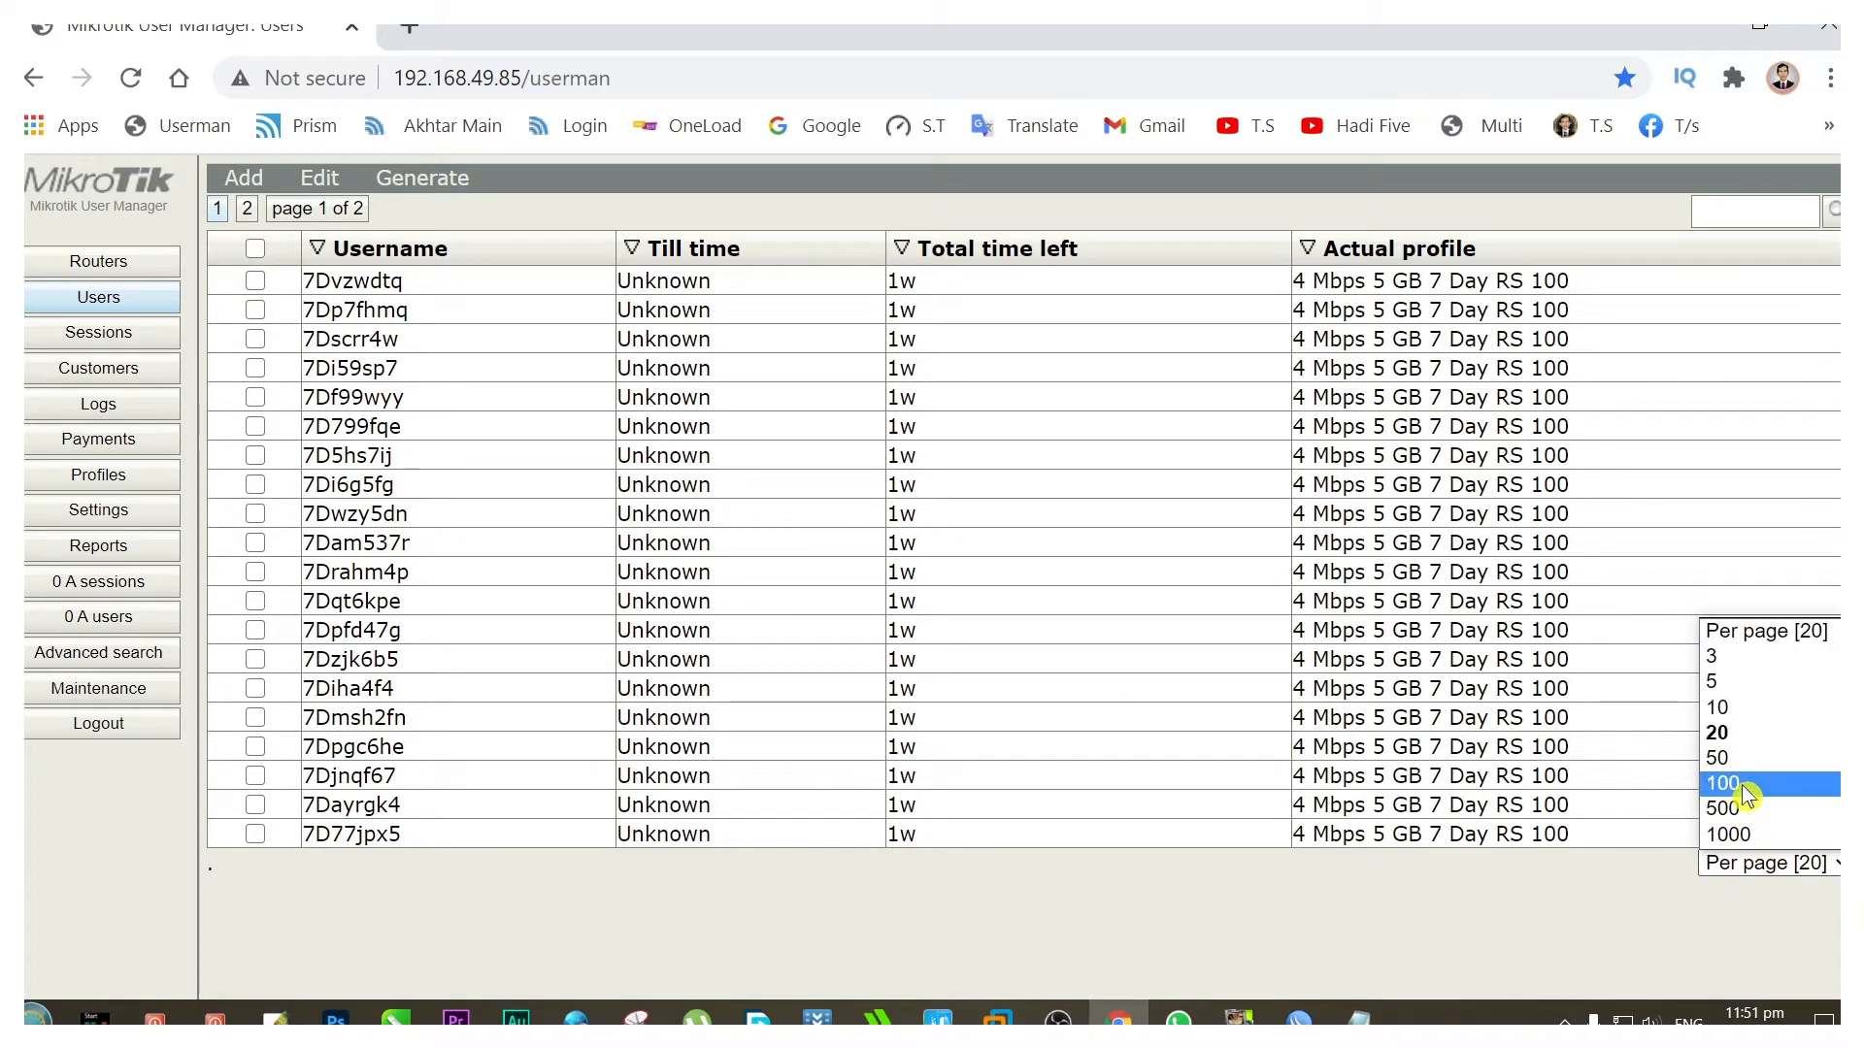
Select all users in the user list and permanently remove them.
scroll(1165, 669, "down", 2)
scroll(1127, 627, "down", 2)
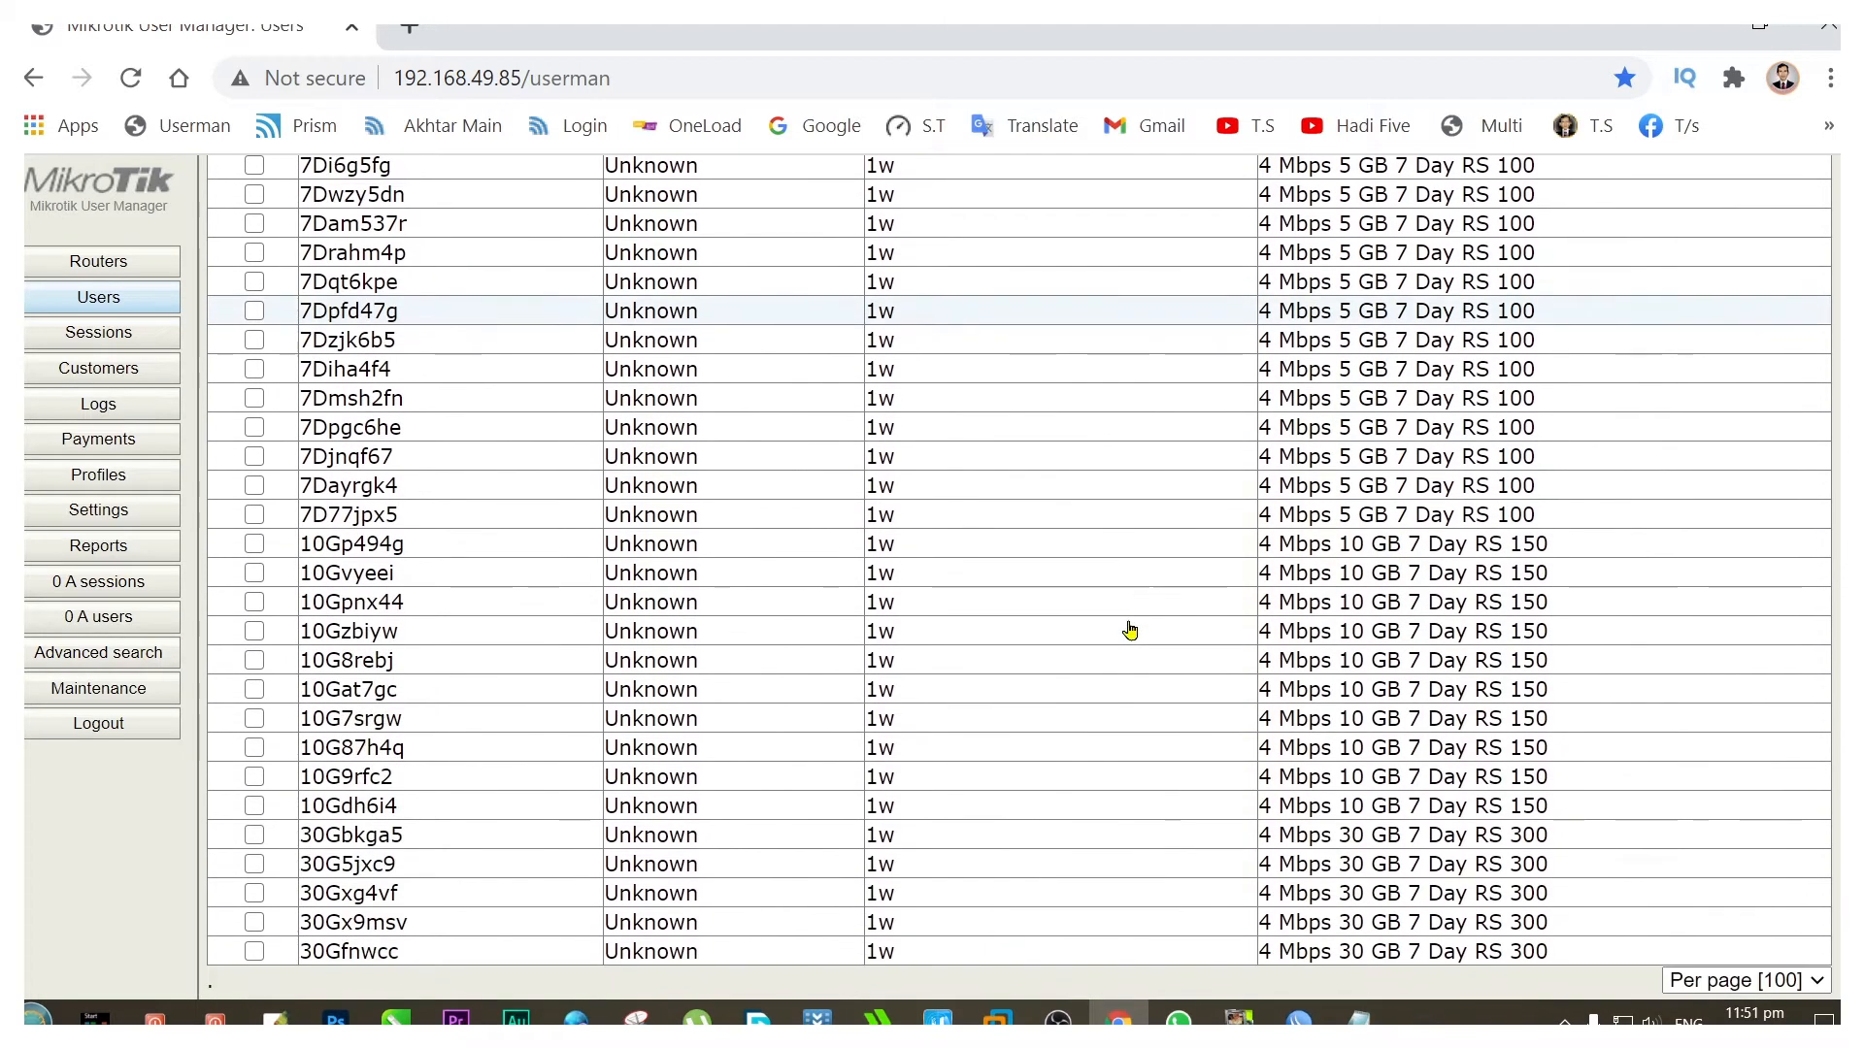
scroll(841, 554, "up", 4)
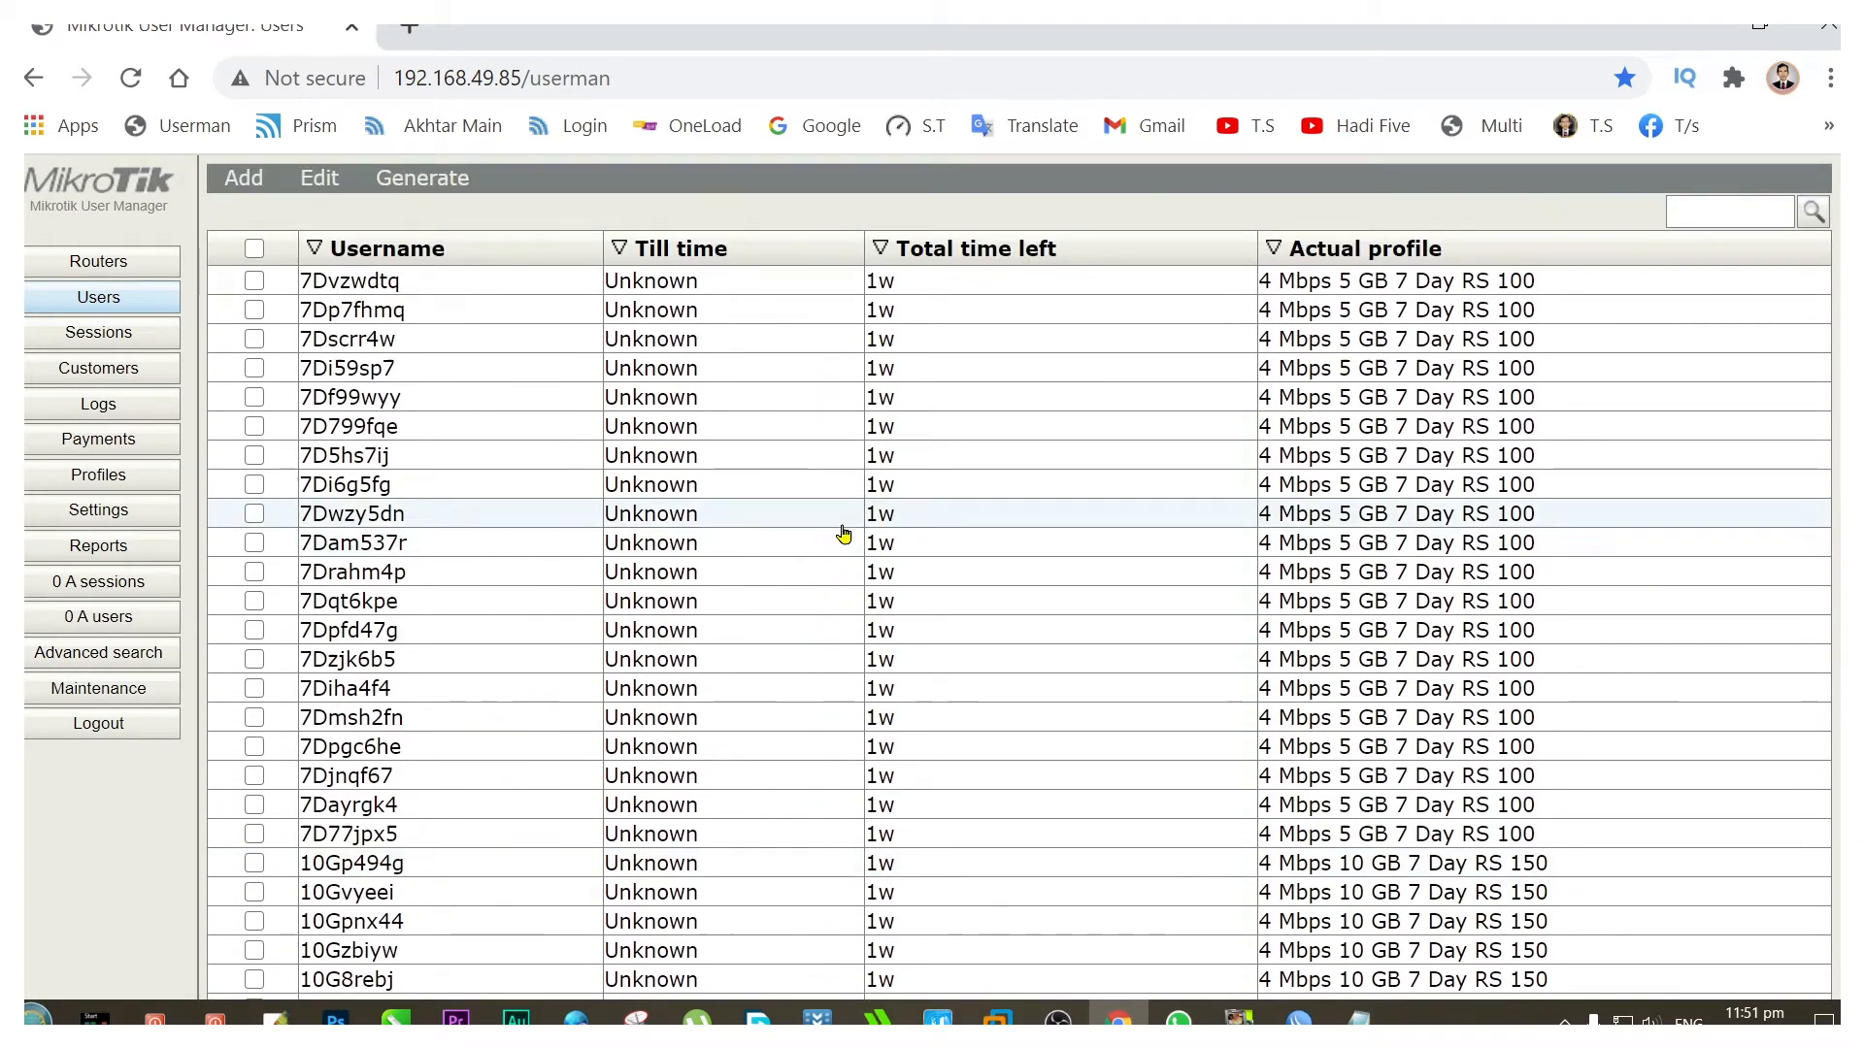
scroll(842, 555, "down", 2)
scroll(1137, 670, "up", 2)
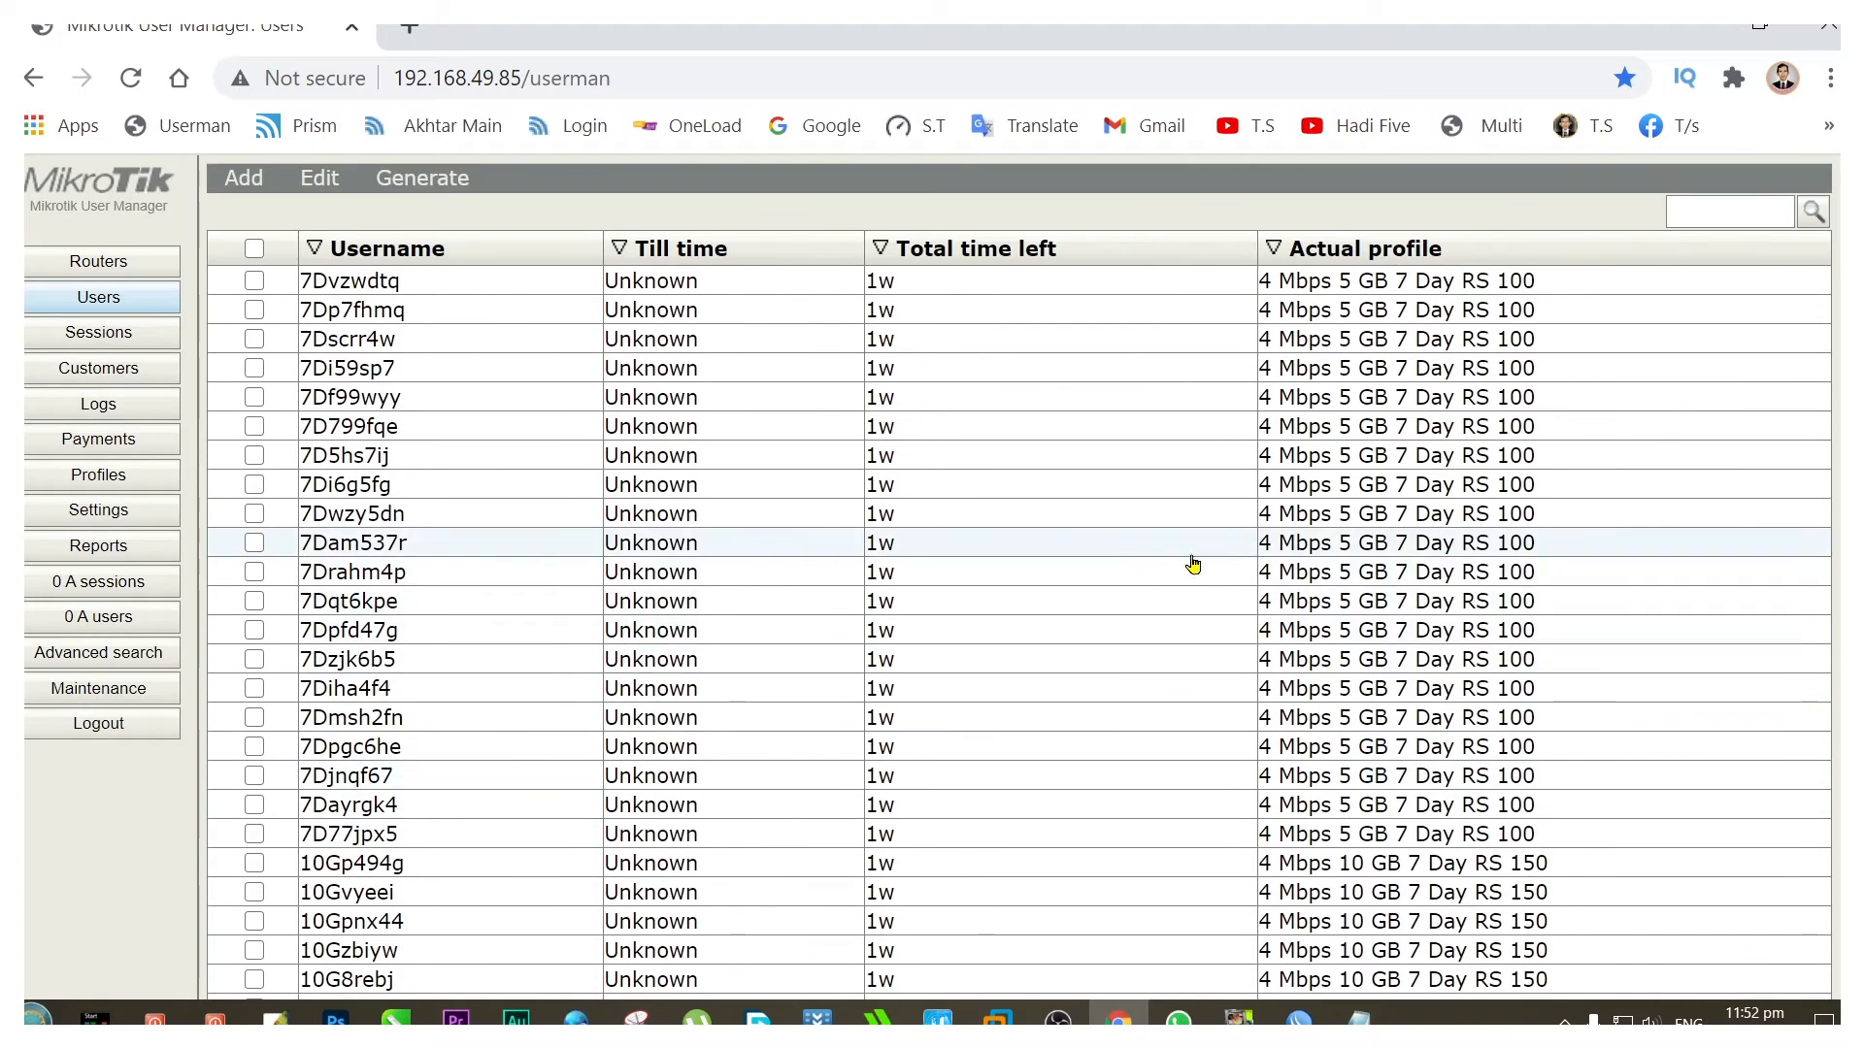
left_click(254, 249)
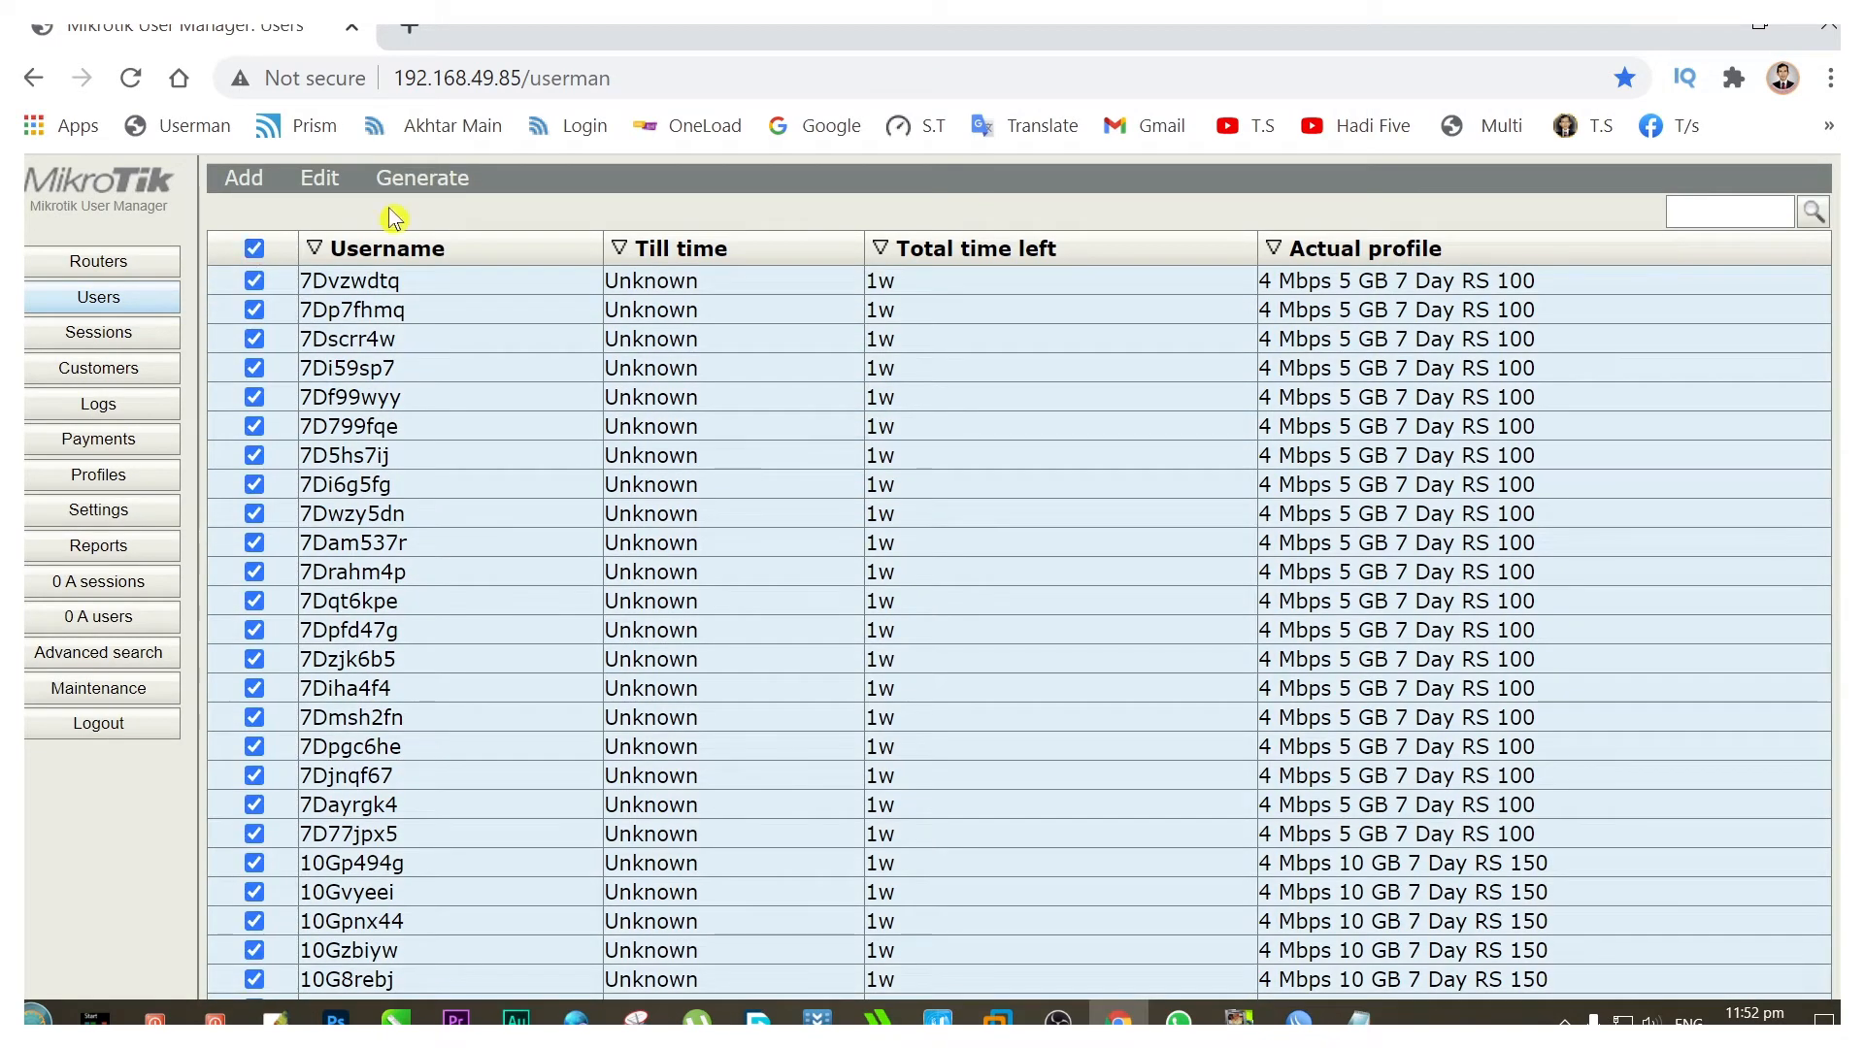
left_click(323, 184)
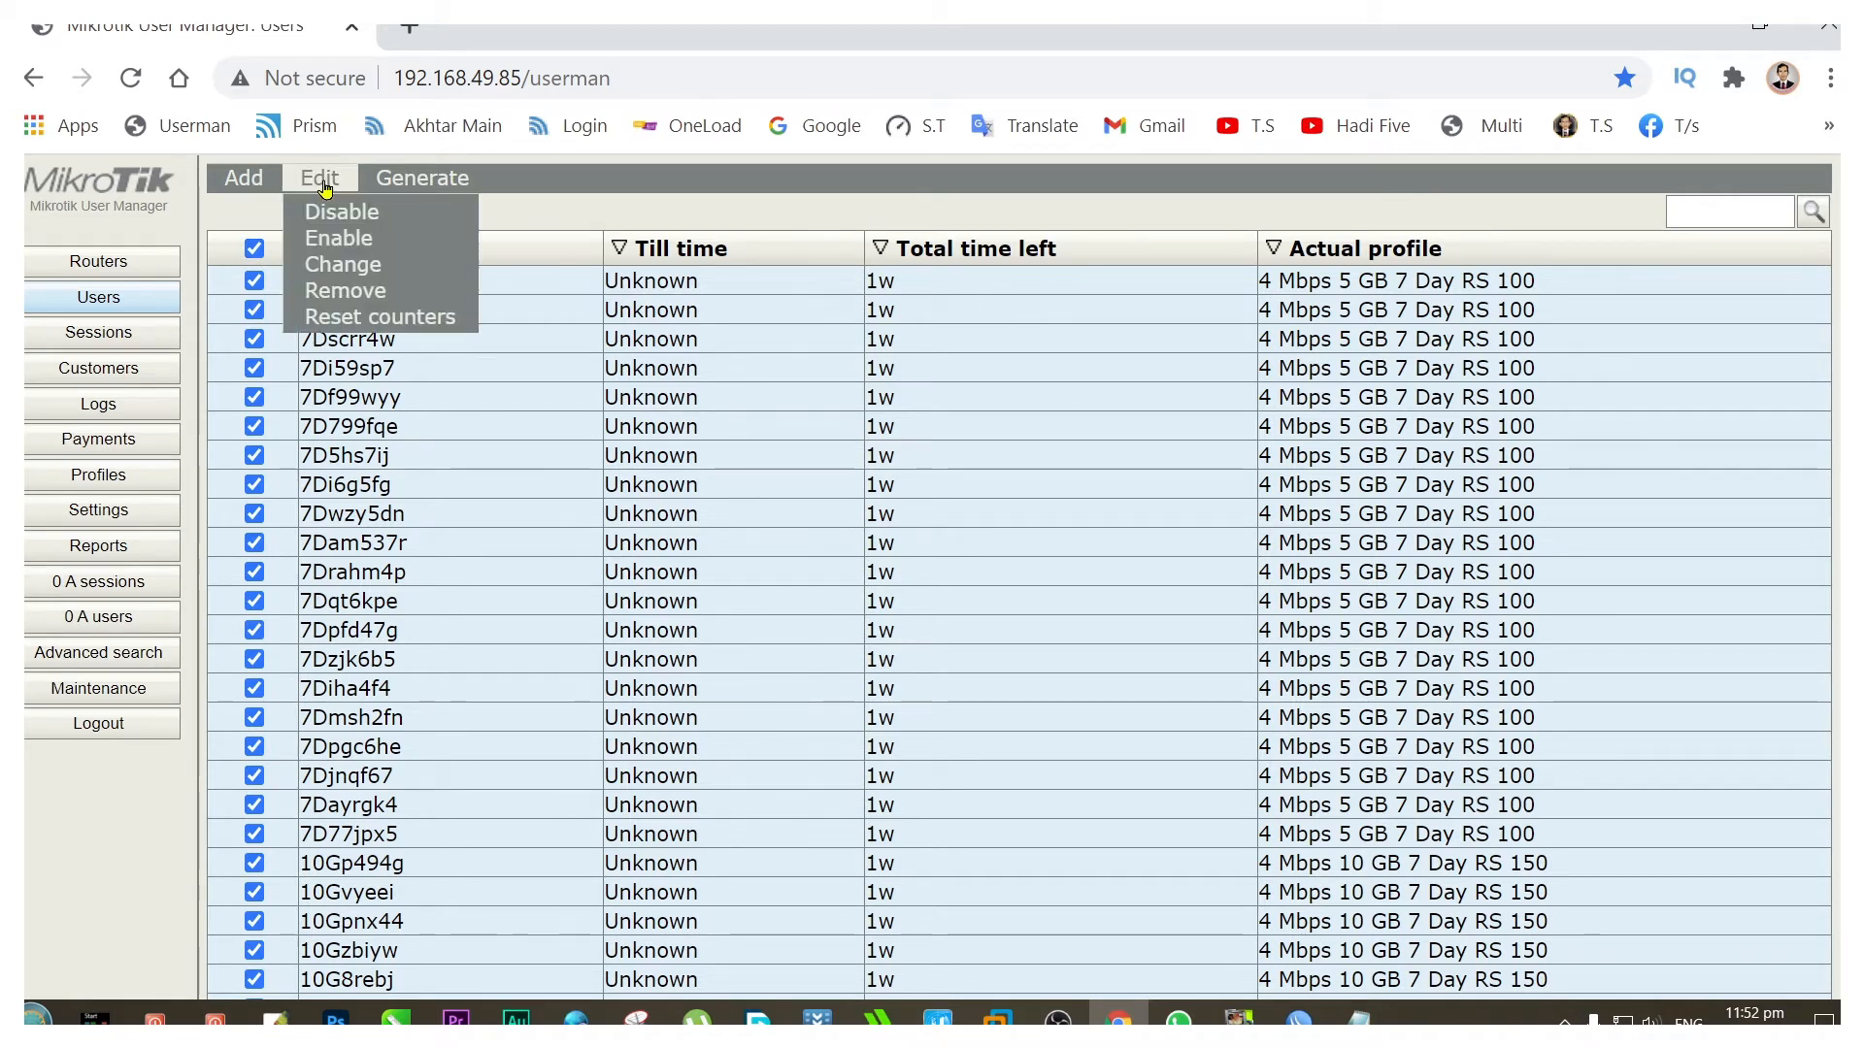
left_click(355, 291)
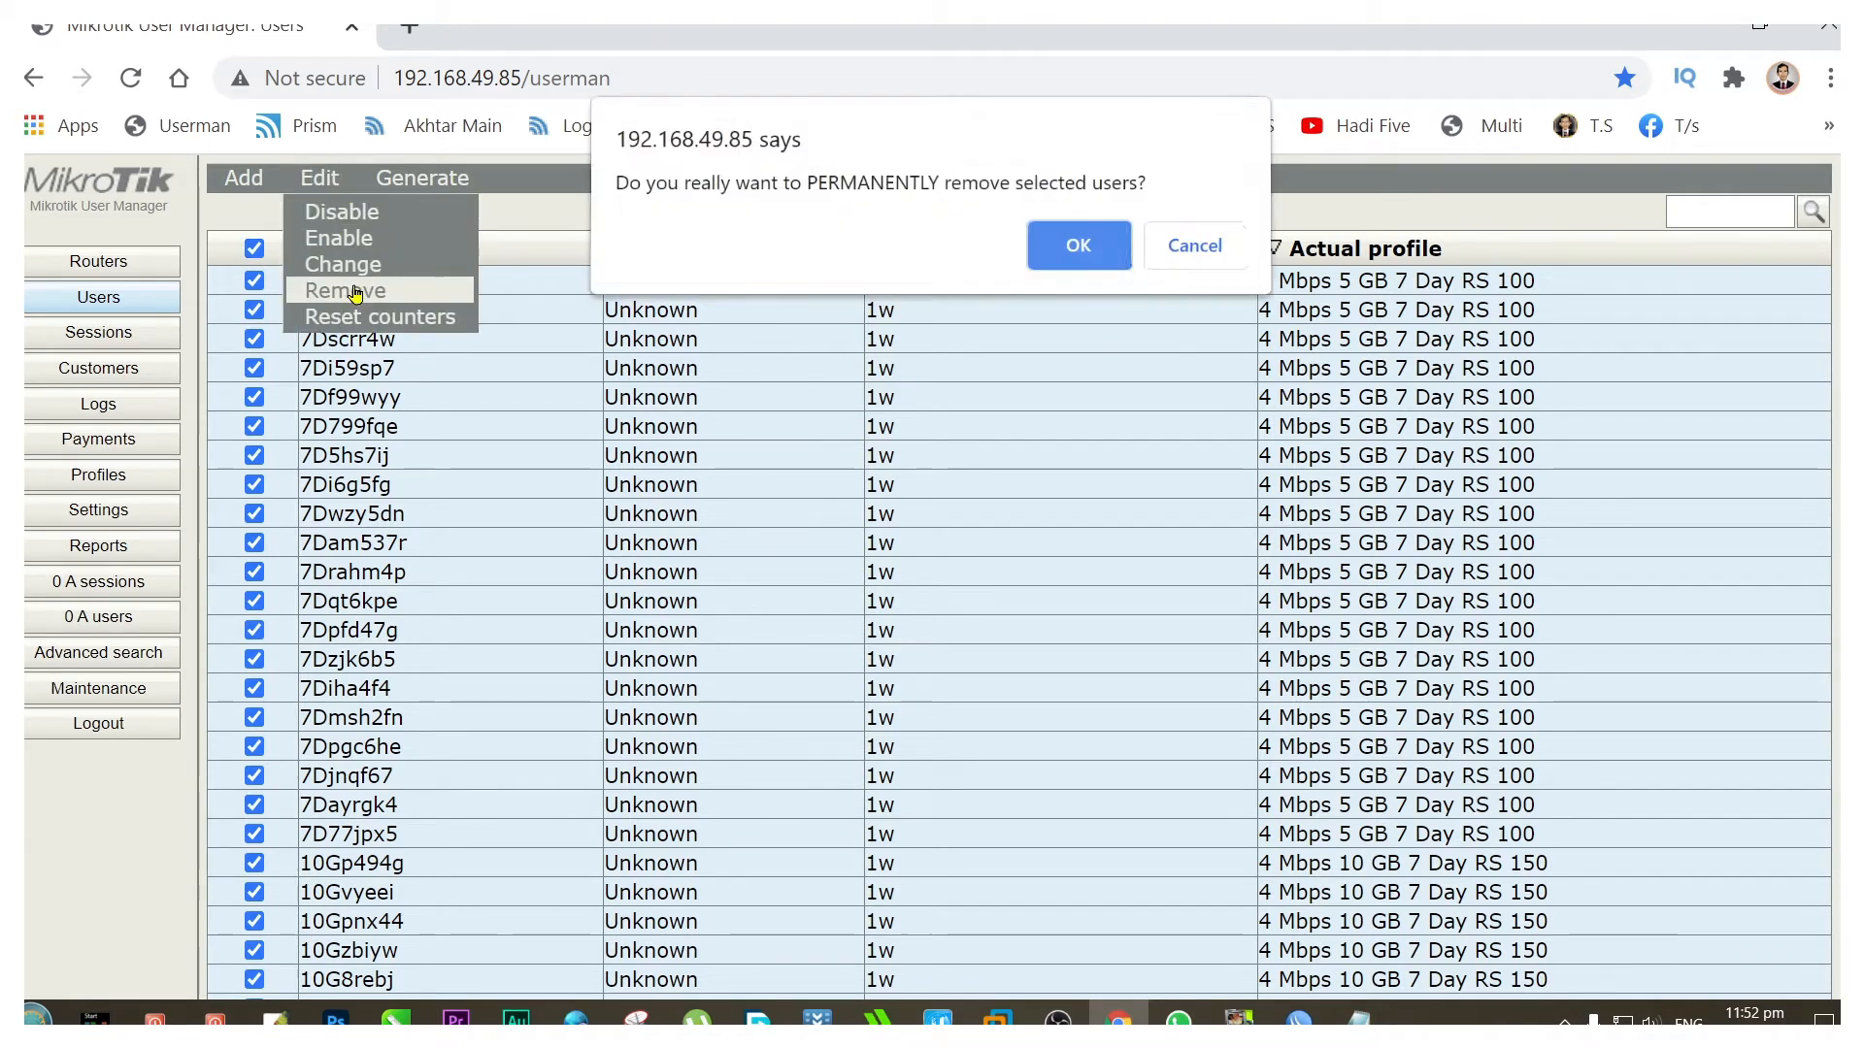
left_click(1063, 248)
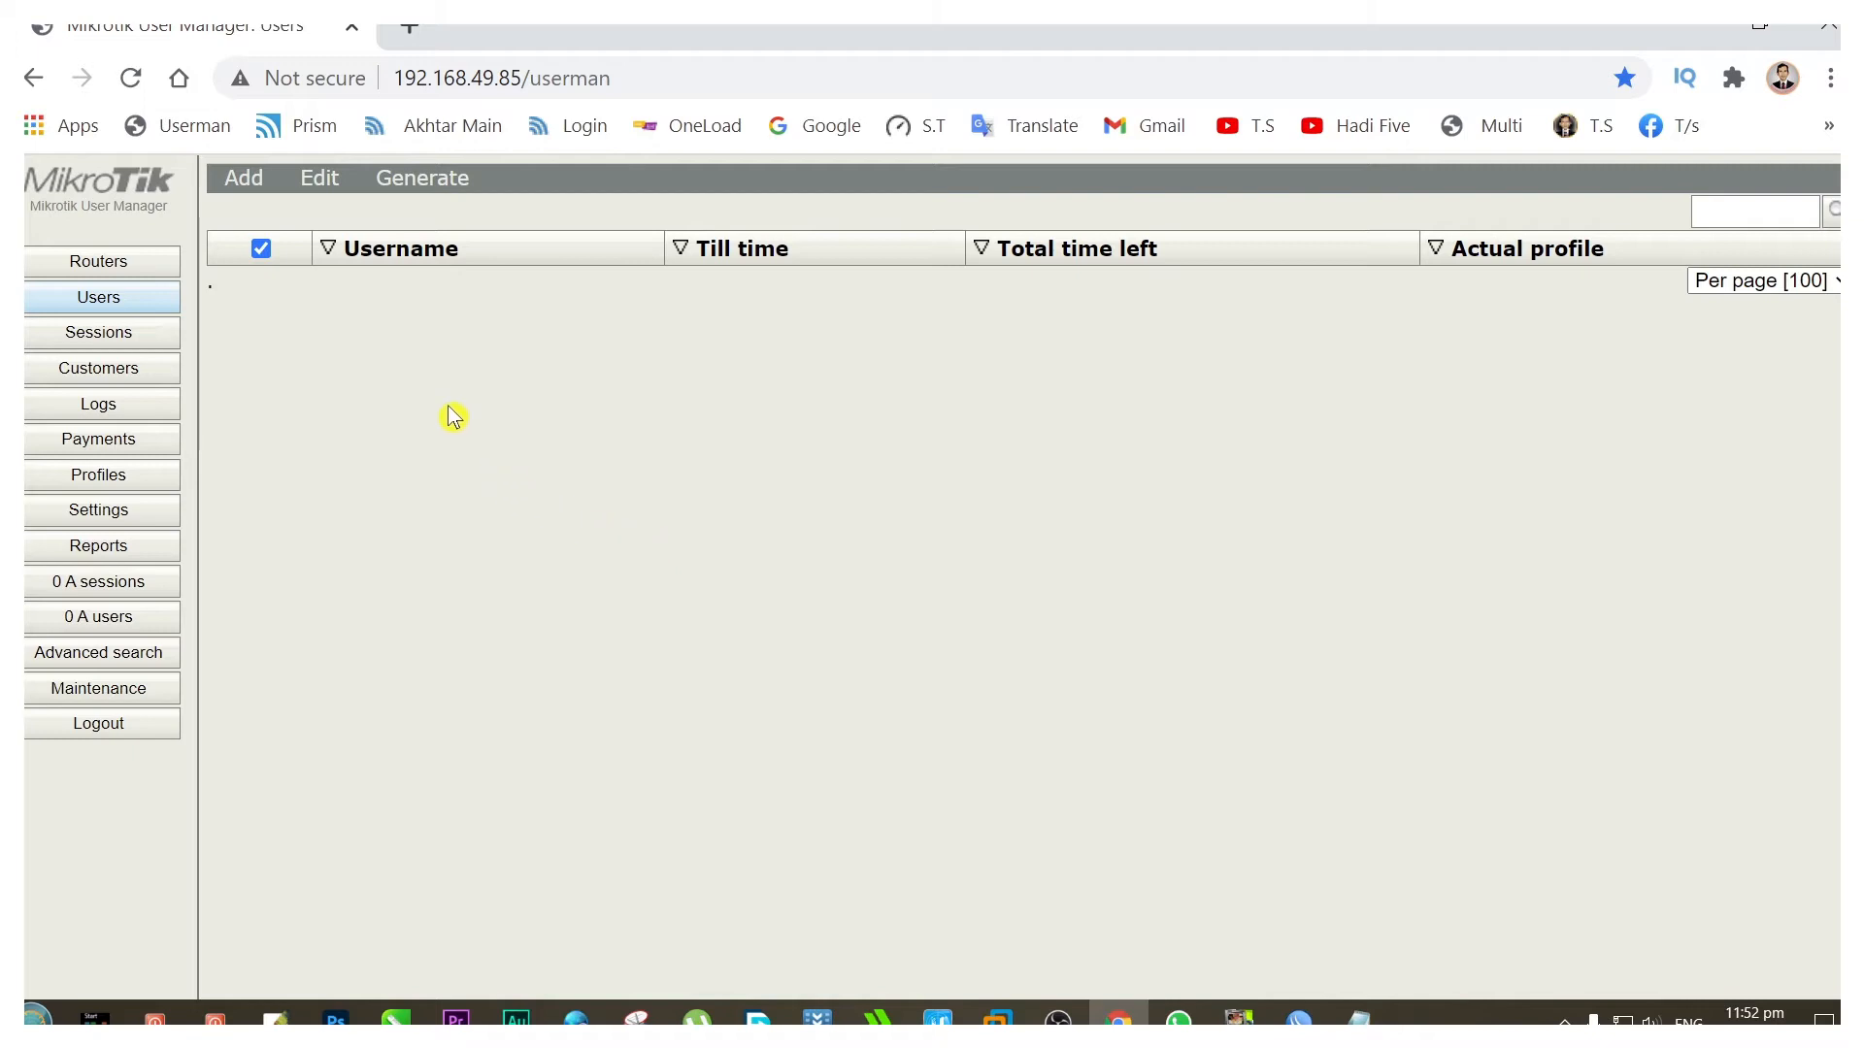
left_click(261, 249)
Start a new limitation in the profile limitations.
left_click(120, 482)
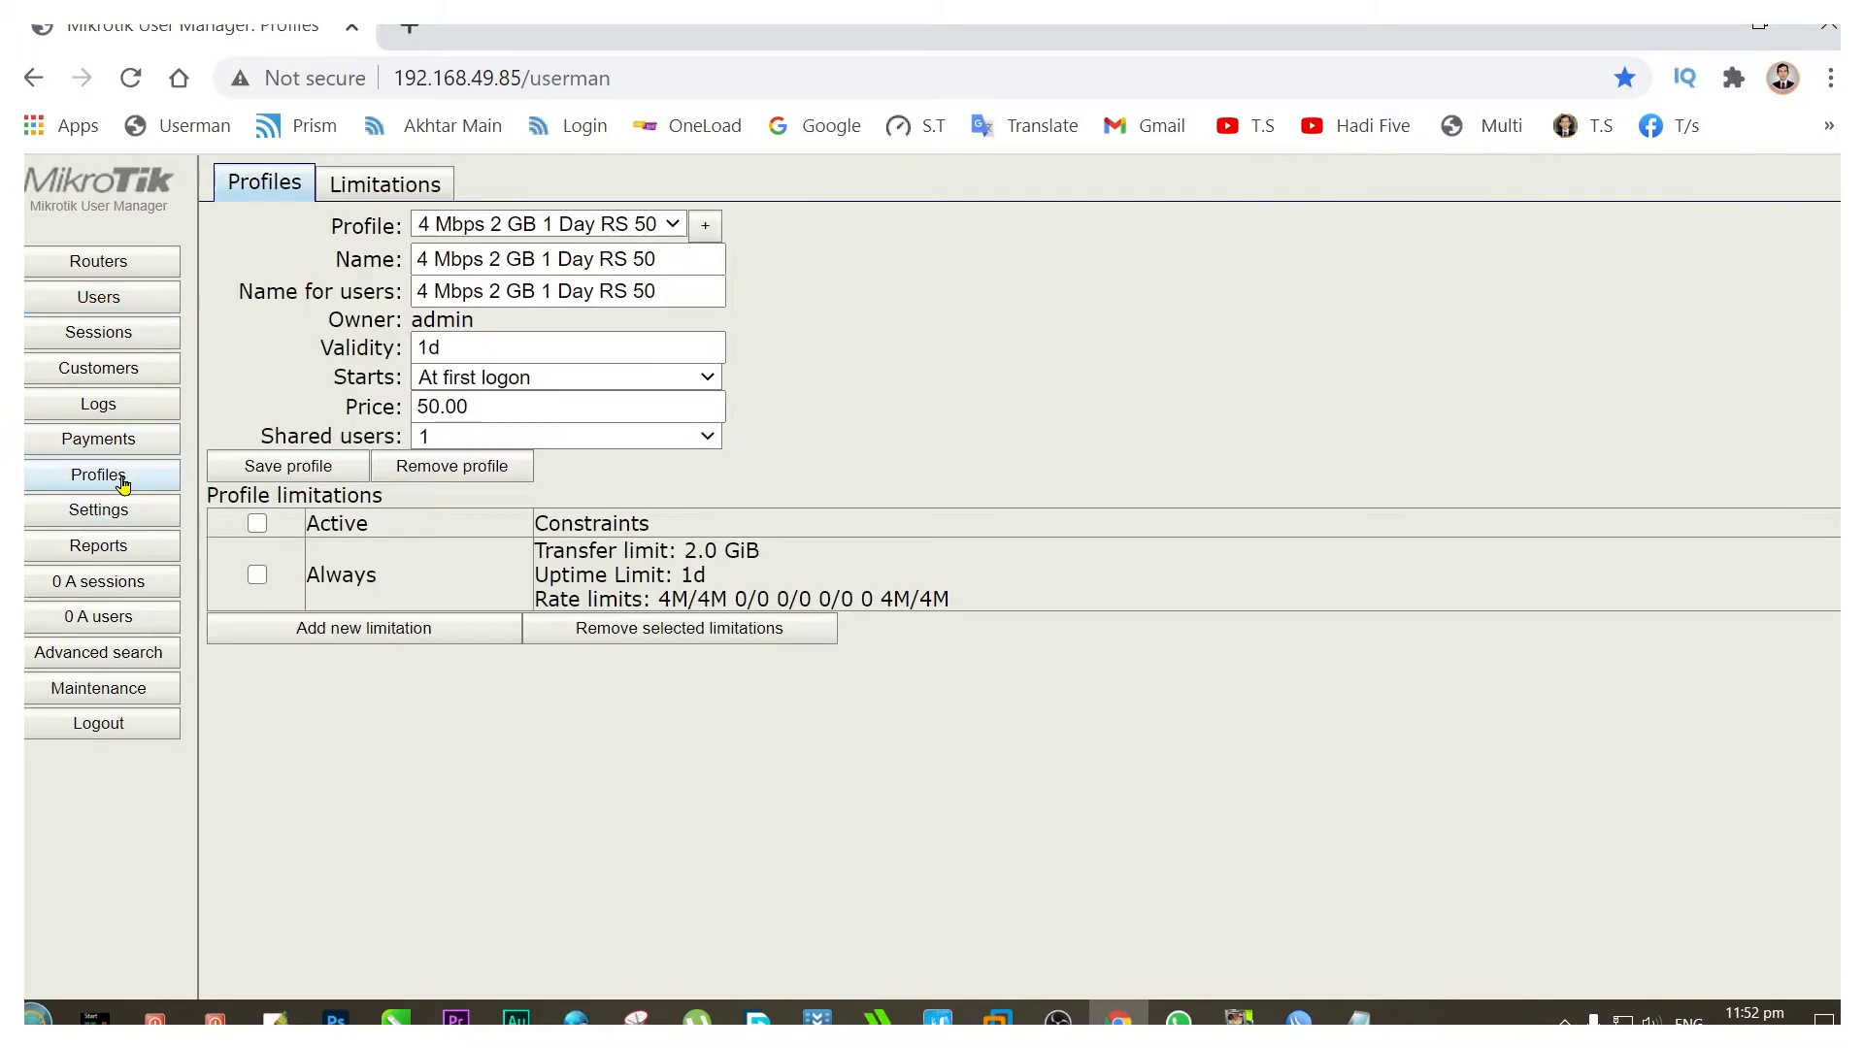
left_click(407, 191)
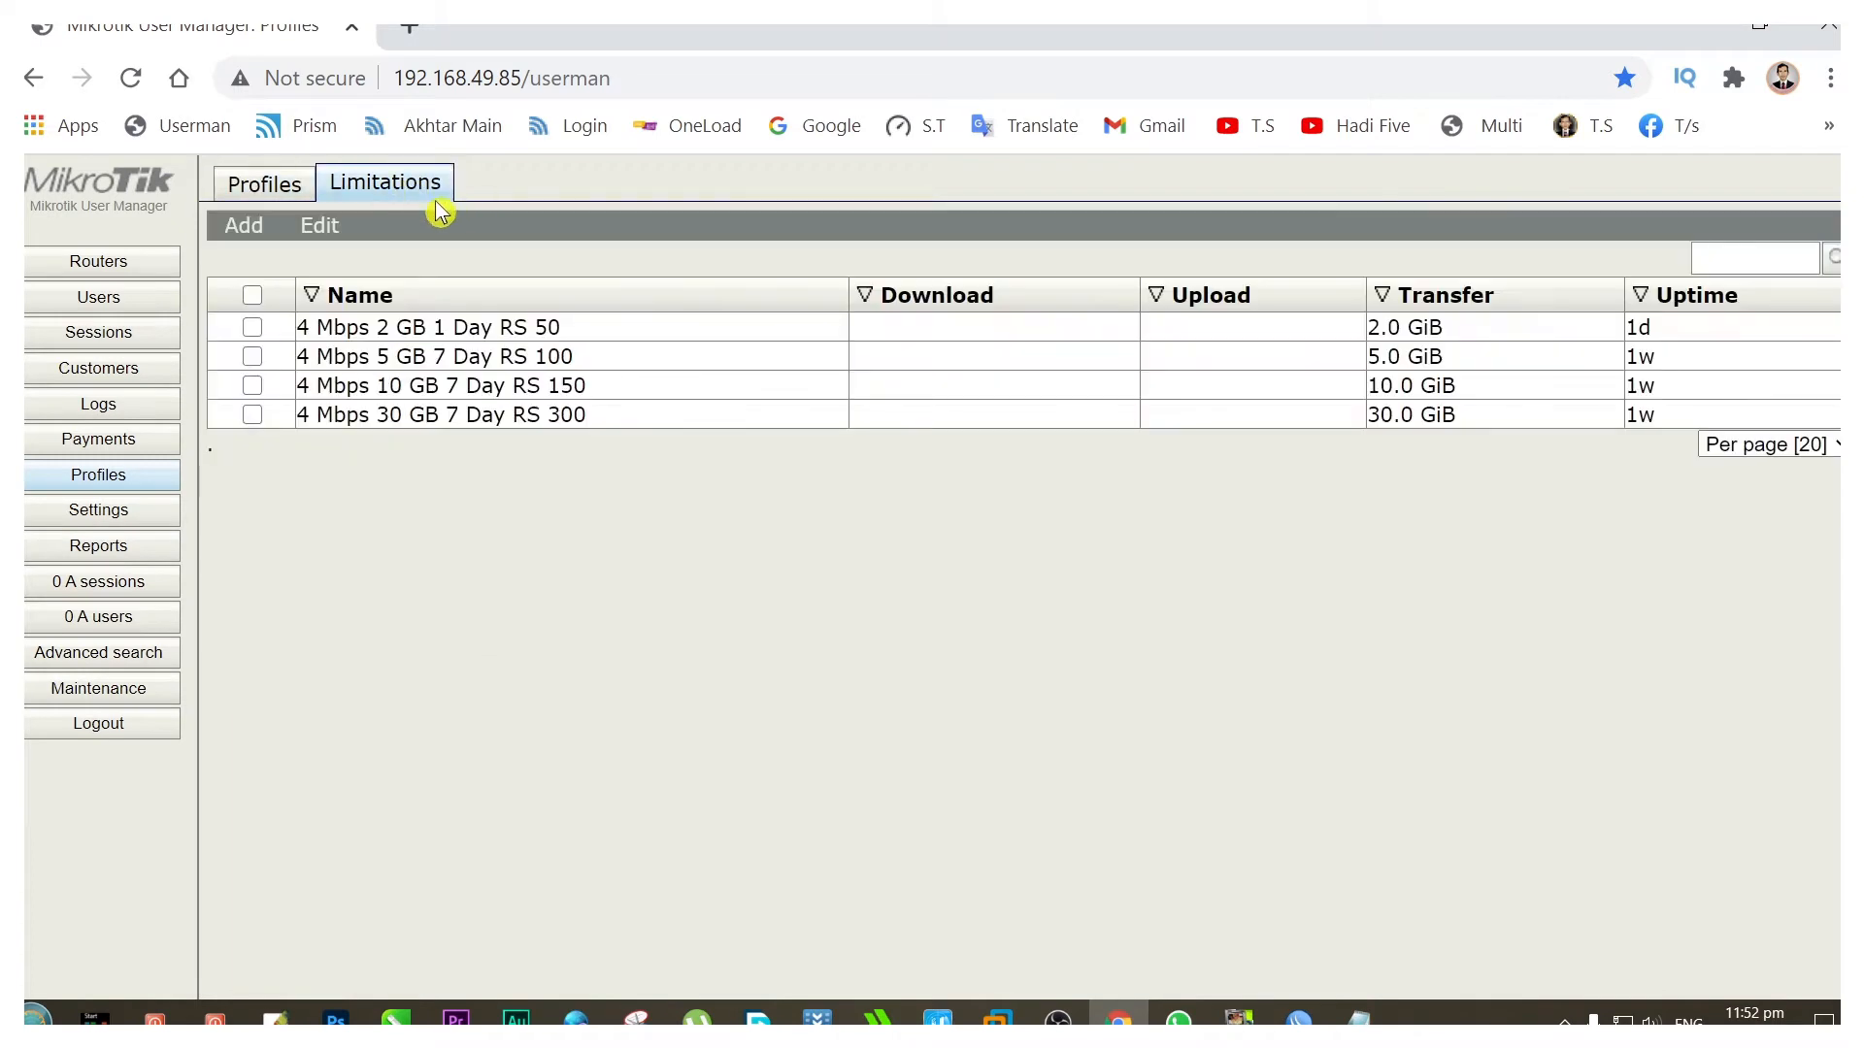
left_click(243, 225)
left_click(252, 258)
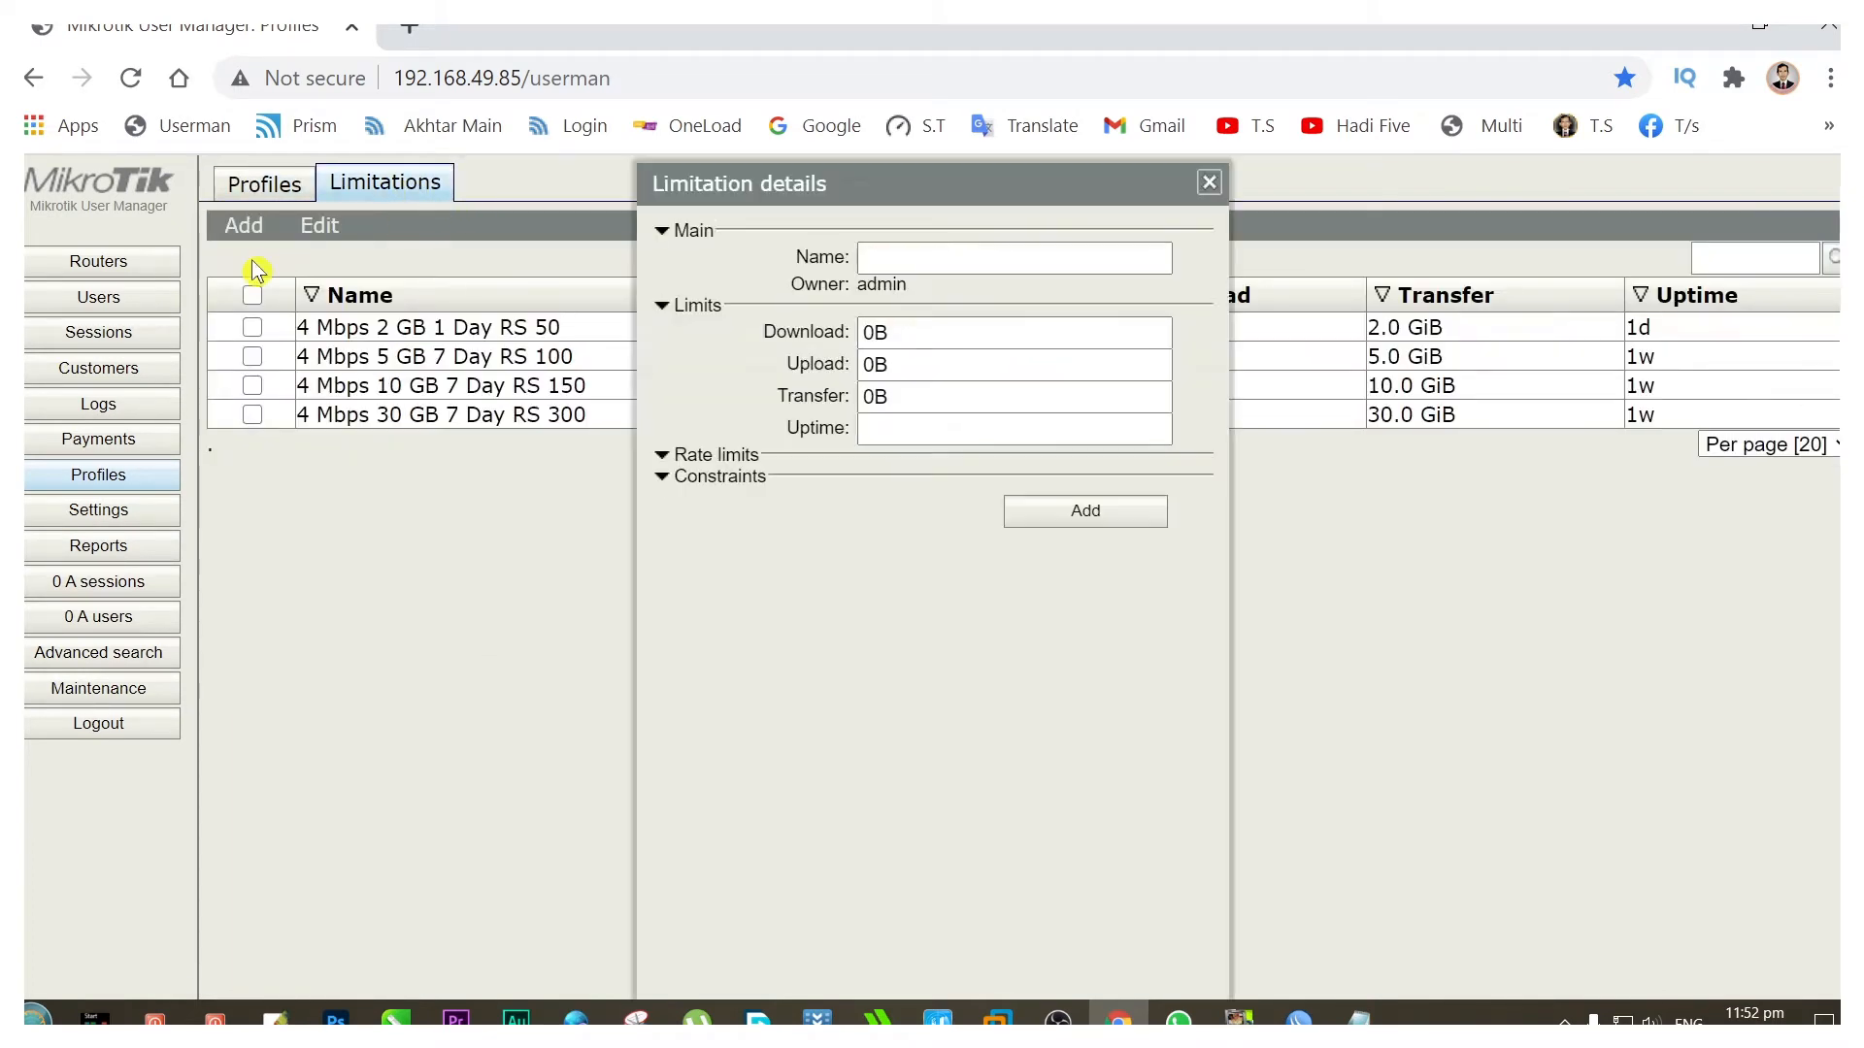
Copy the plan name "4 Mbps 10 GB 30 Day RS 500" from the Profile Limet note in Notepad and use it as the limitation's name.
key("alt+Tab")
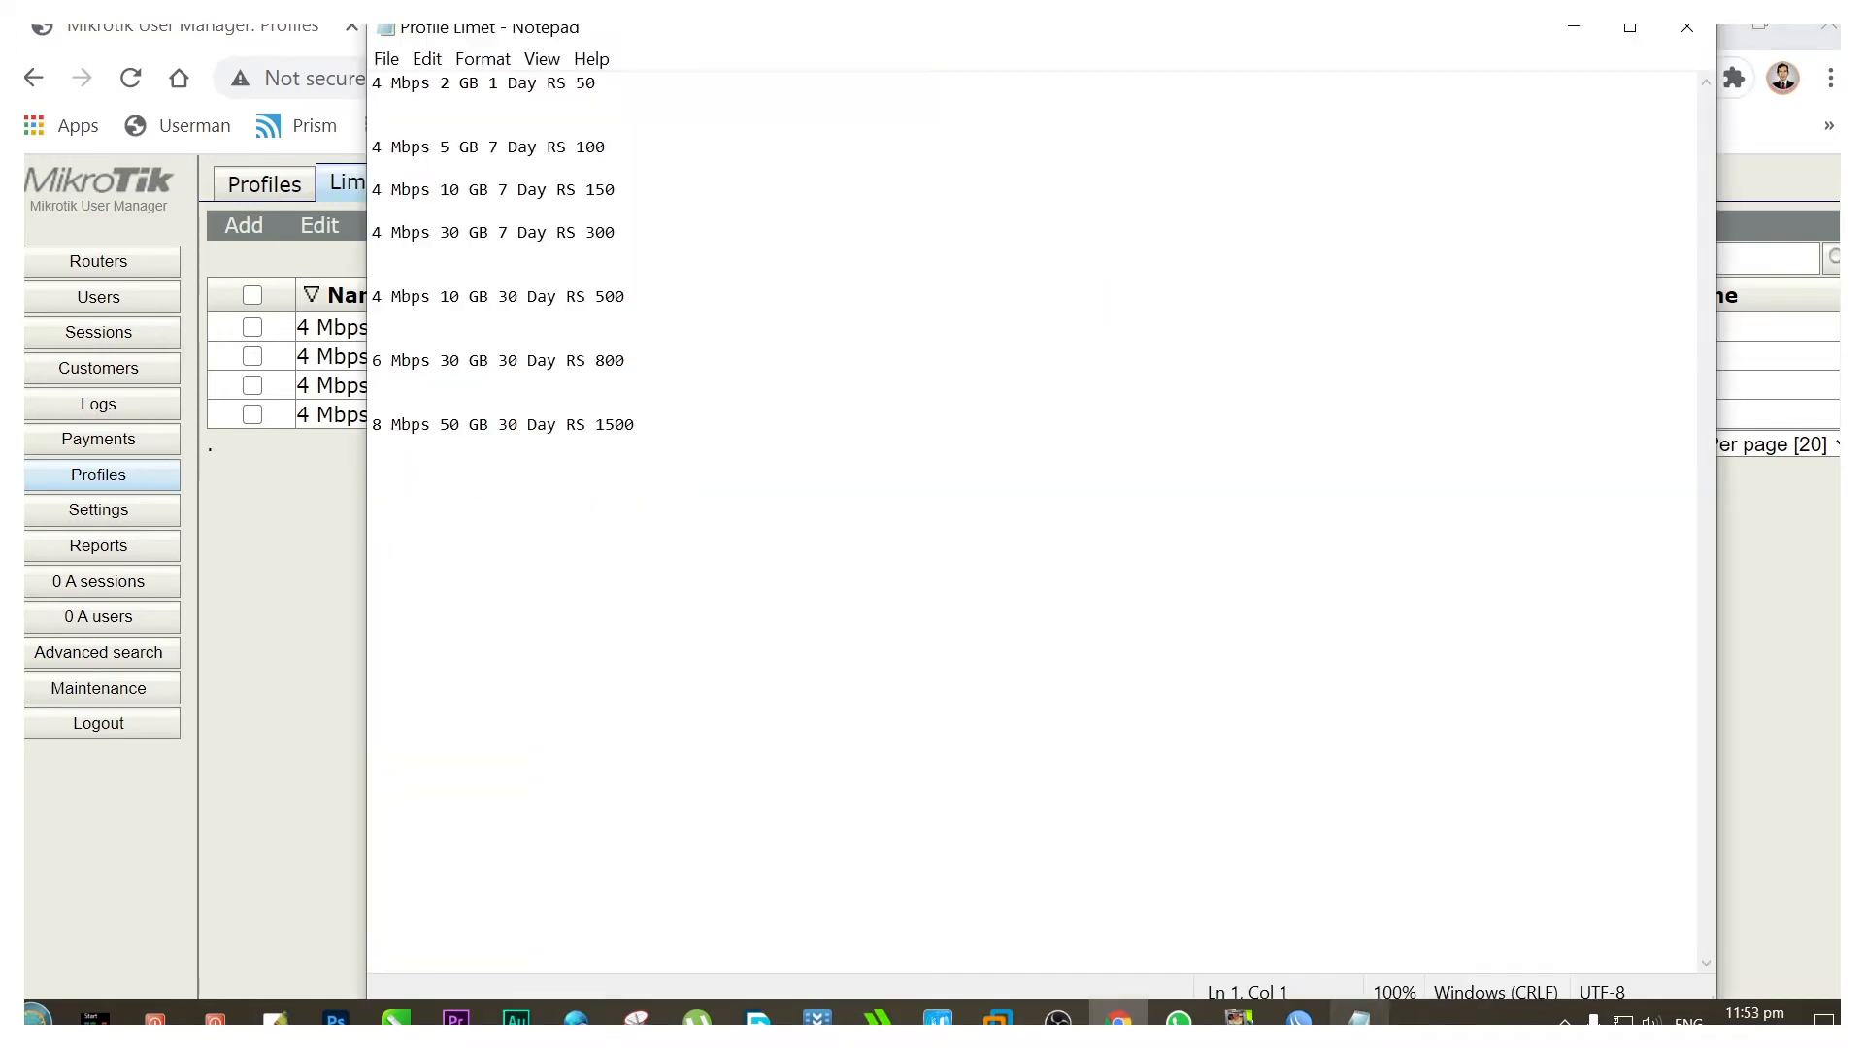
left_click_drag(372, 296, 621, 294)
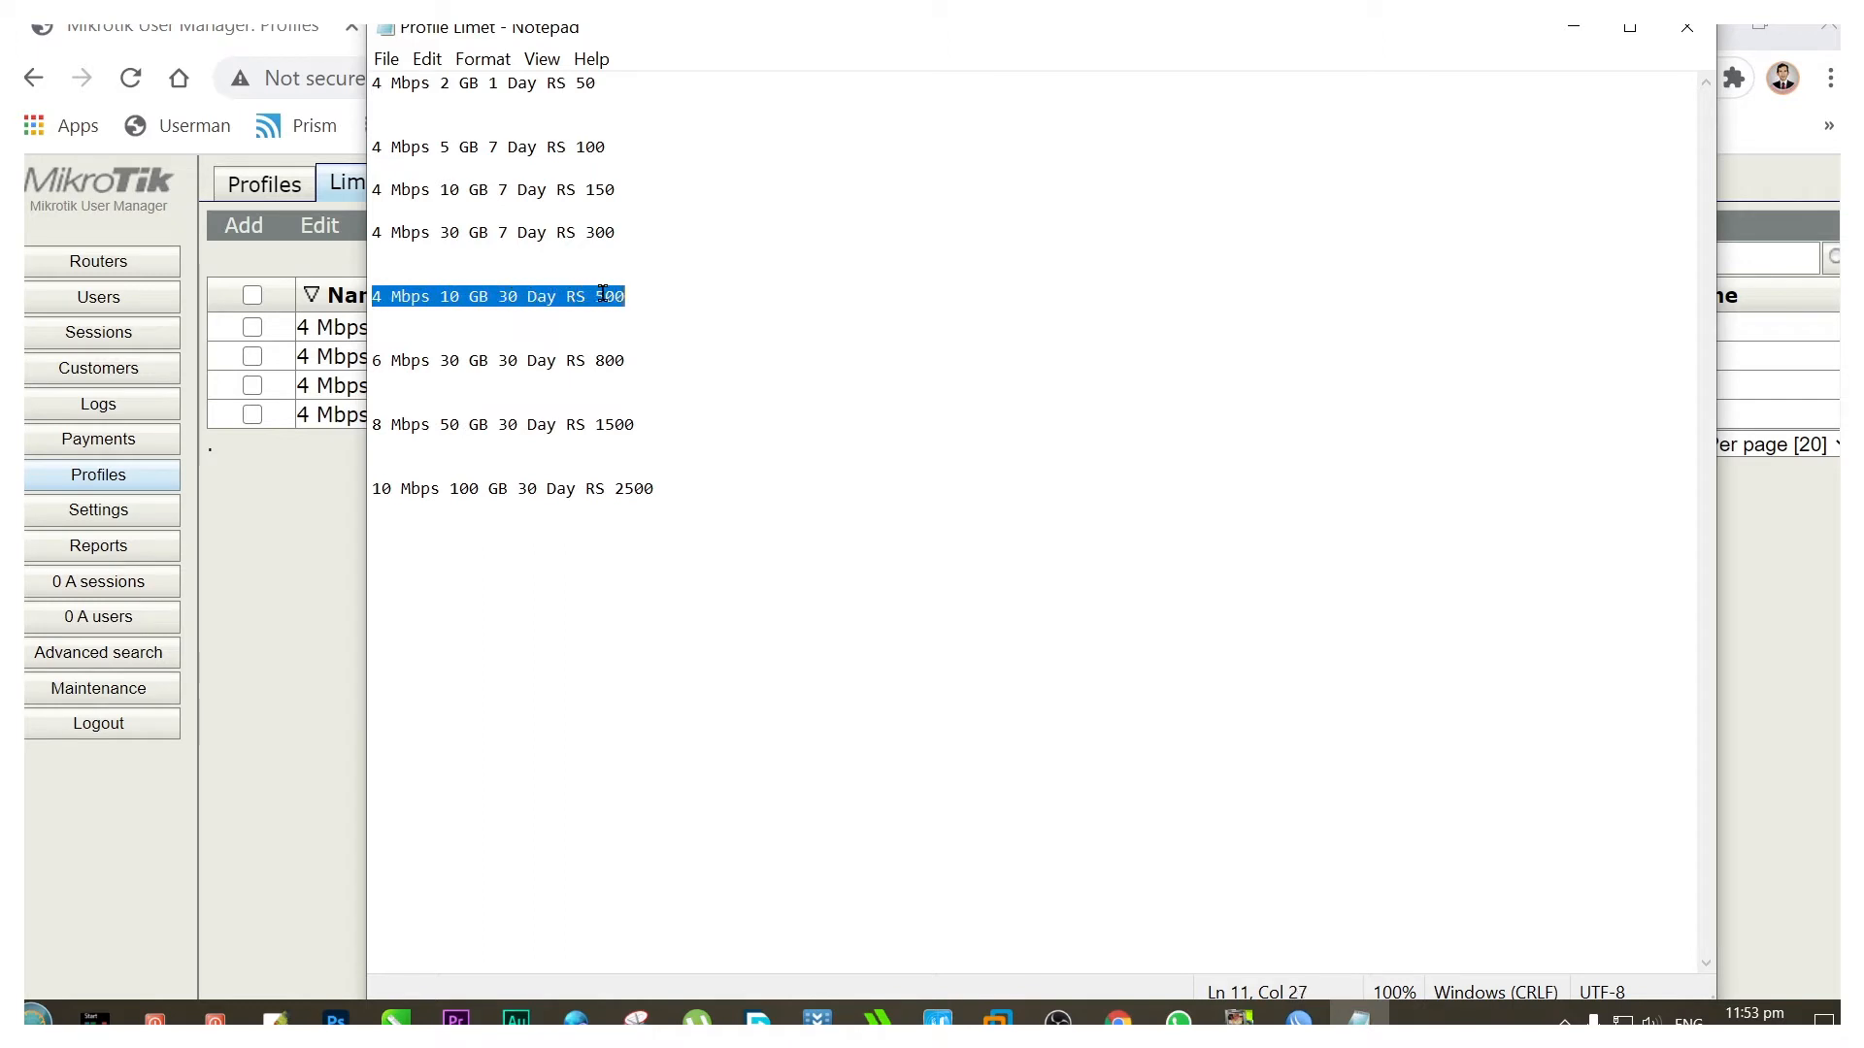
right_click(551, 296)
left_click(437, 362)
left_click(1573, 27)
left_click(925, 257)
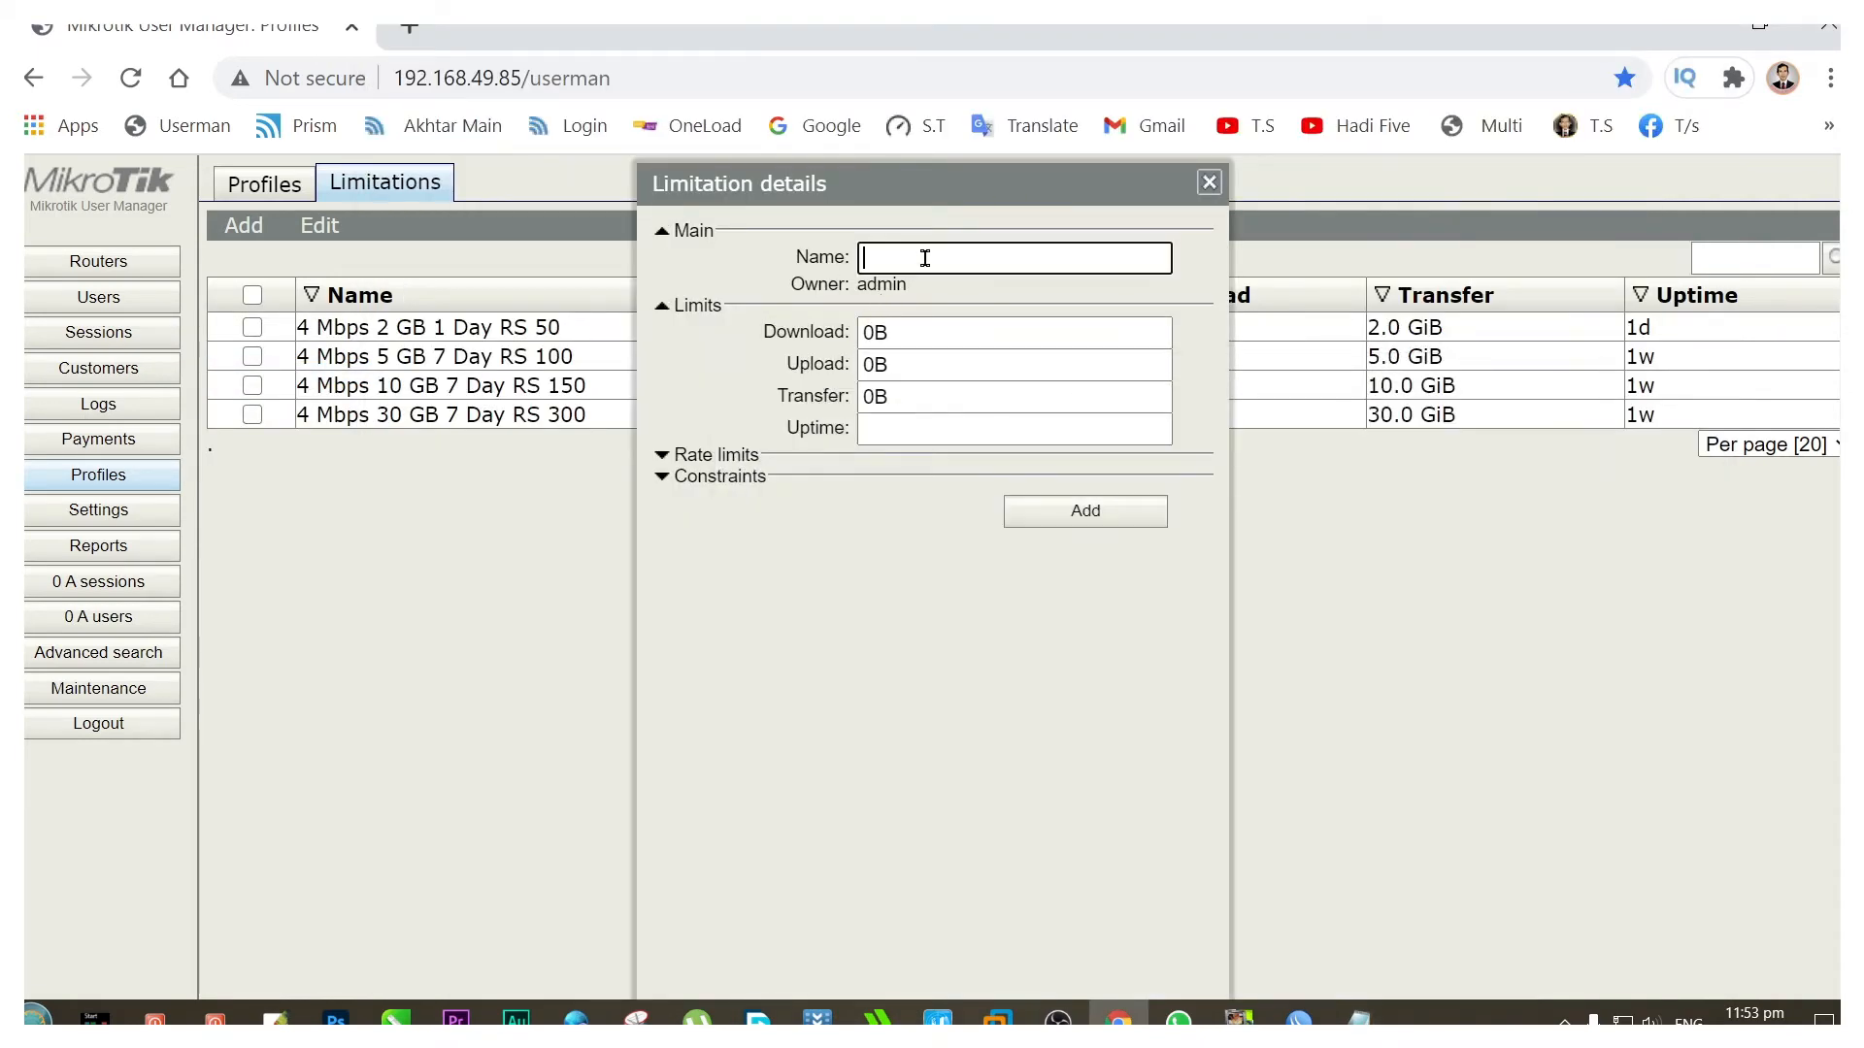
right_click(925, 257)
left_click(992, 477)
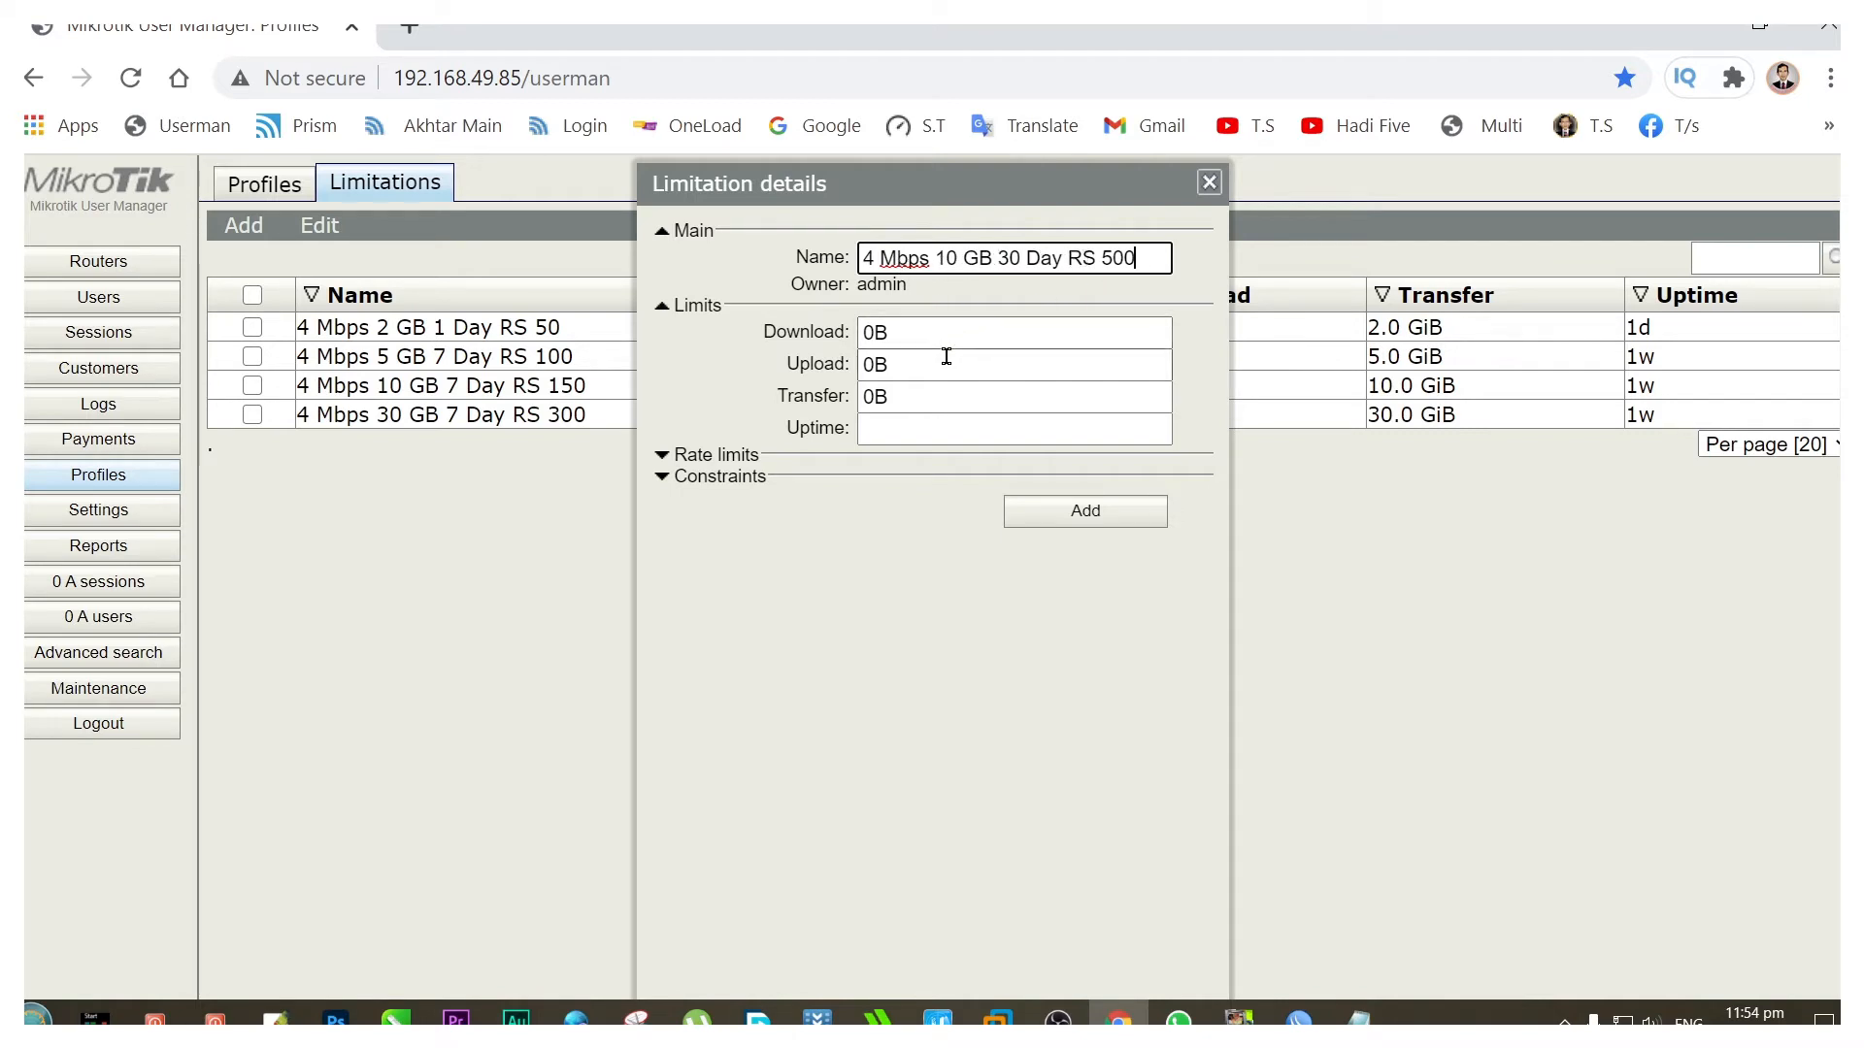
Set the limitation's transfer limit to 10g and its uptime to 4w2d.
left_click_drag(899, 398, 803, 404)
type("10g")
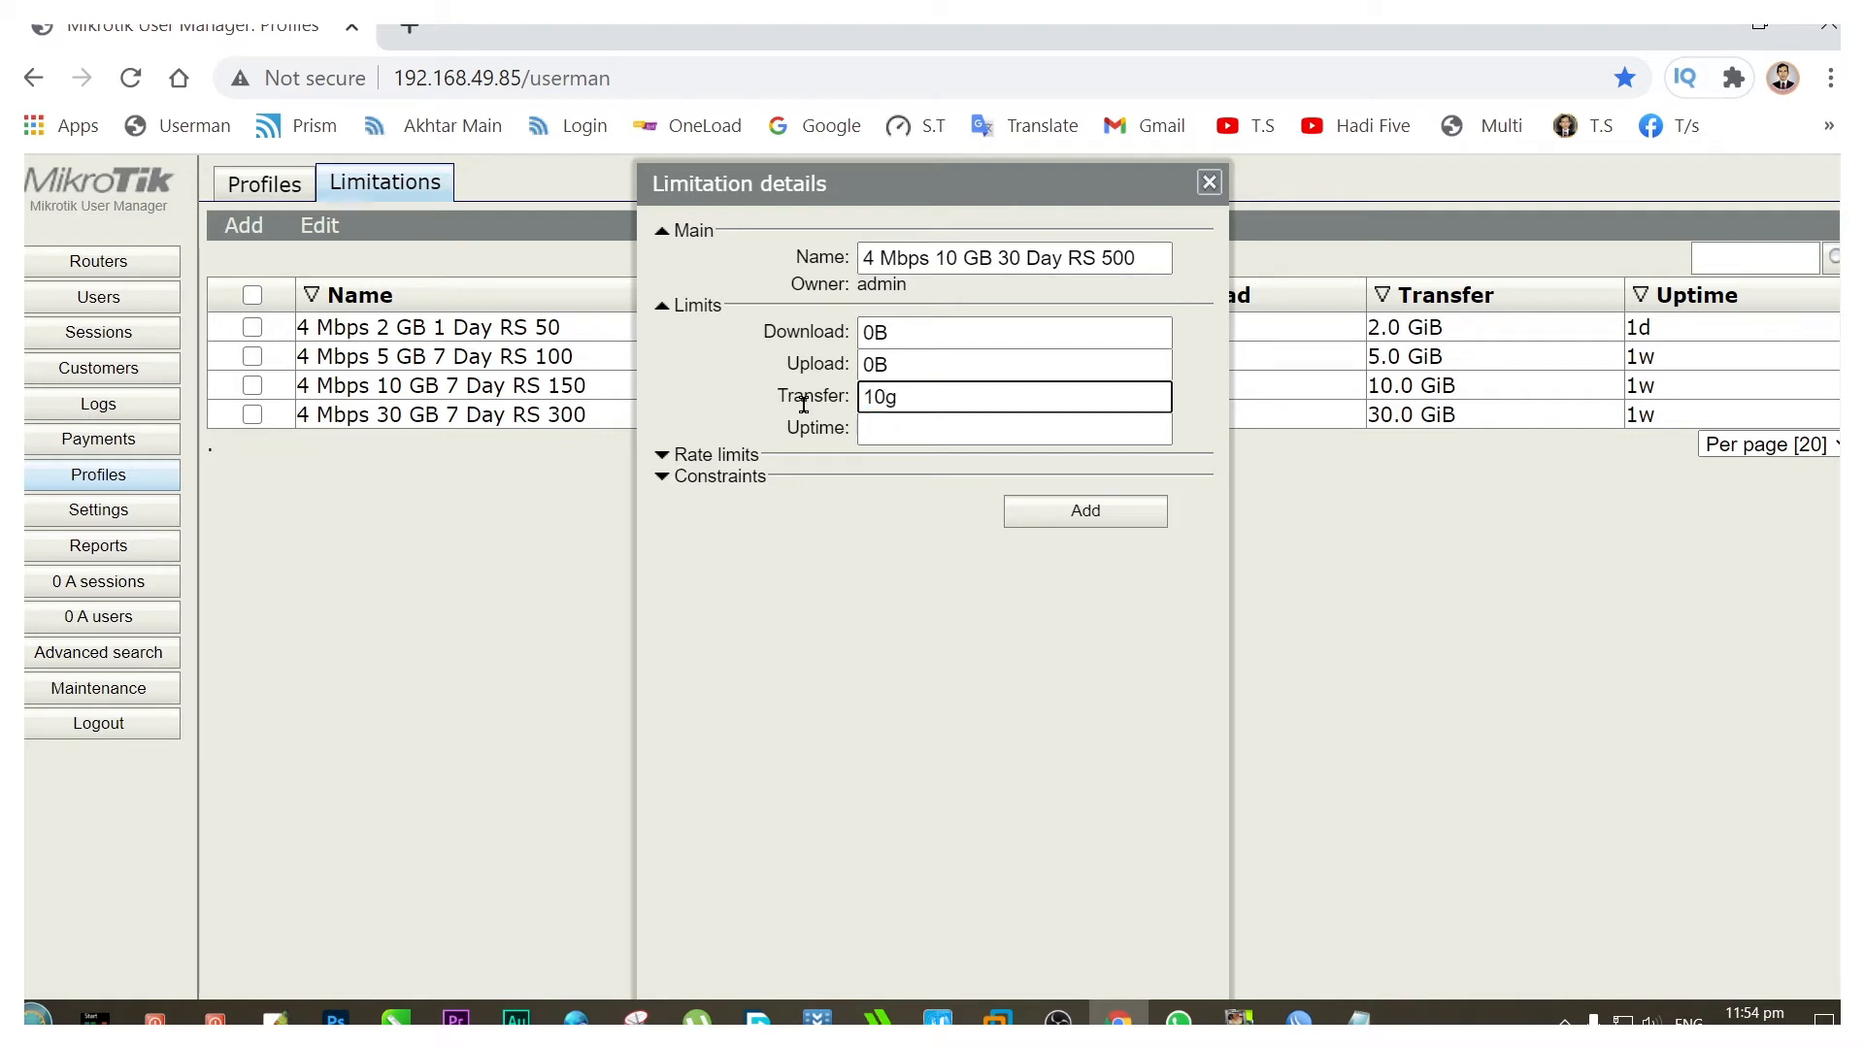
left_click(893, 423)
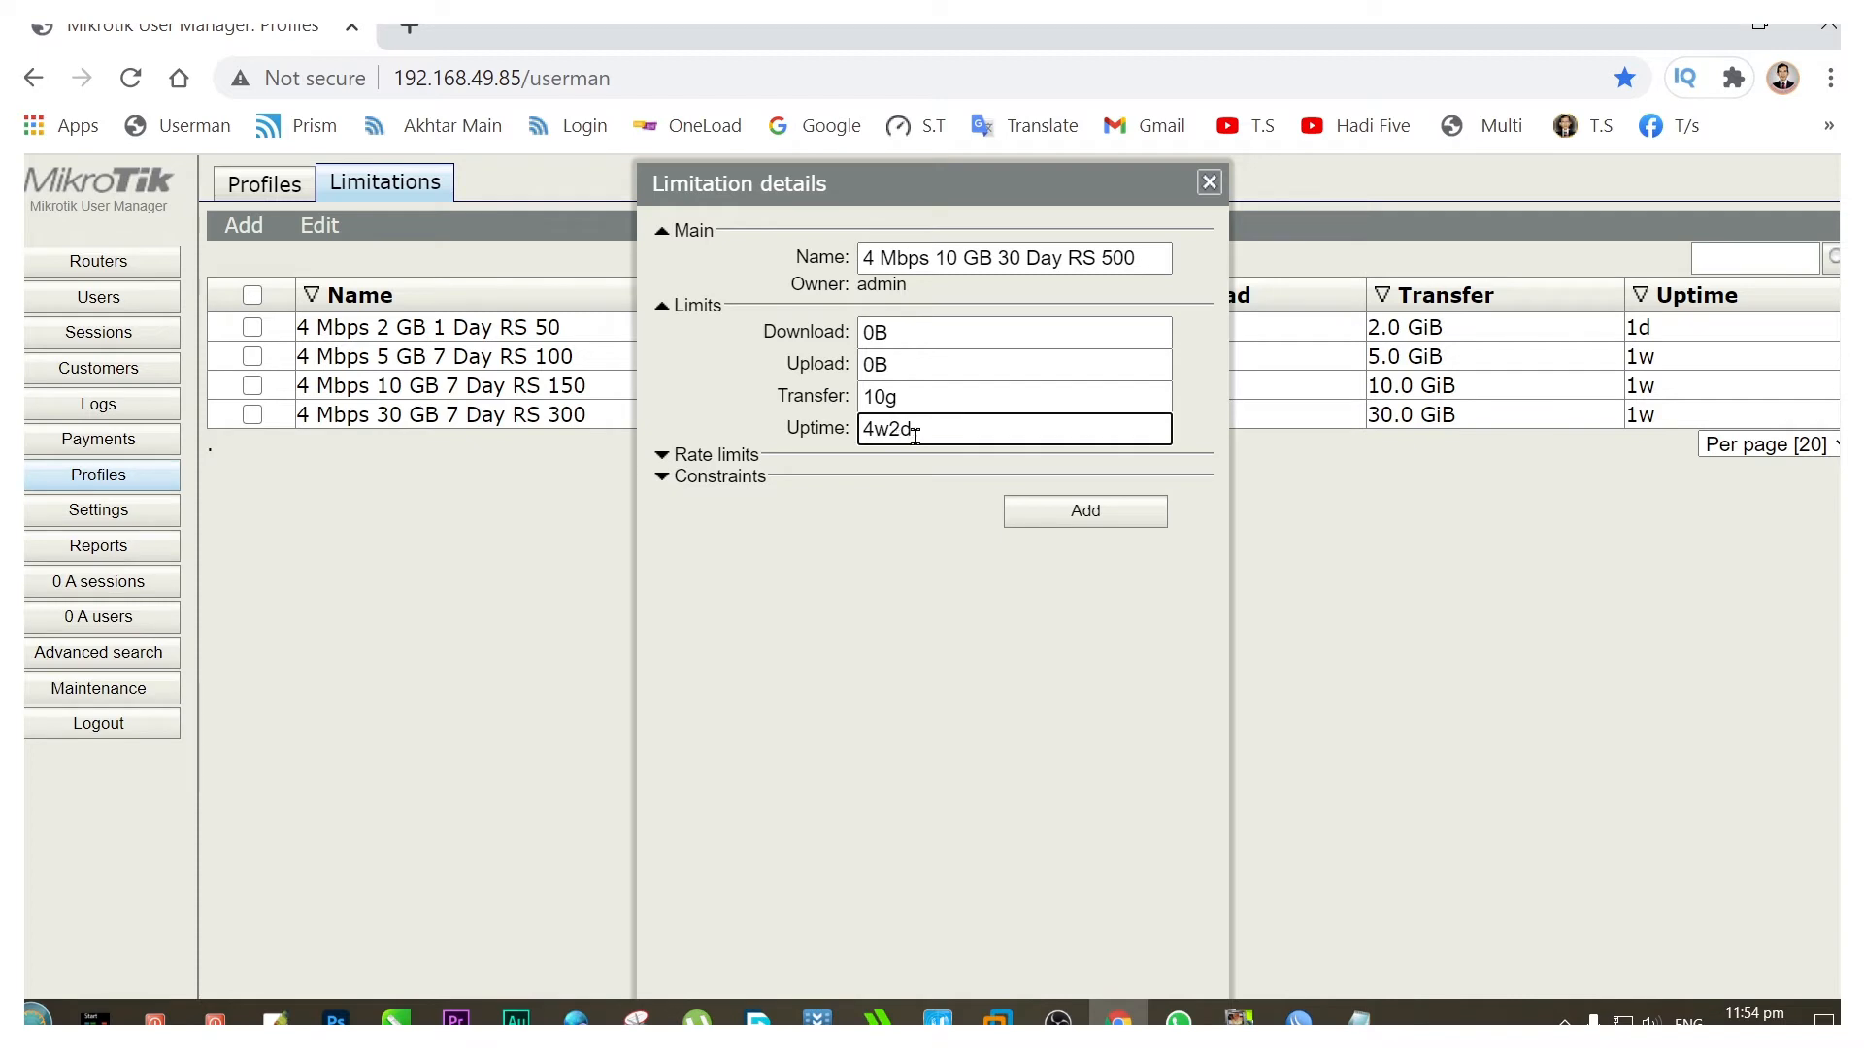
Set the rate limit and the min rate to 4m for both Rx and Tx, and add the limitation.
left_click(740, 456)
left_click(956, 478)
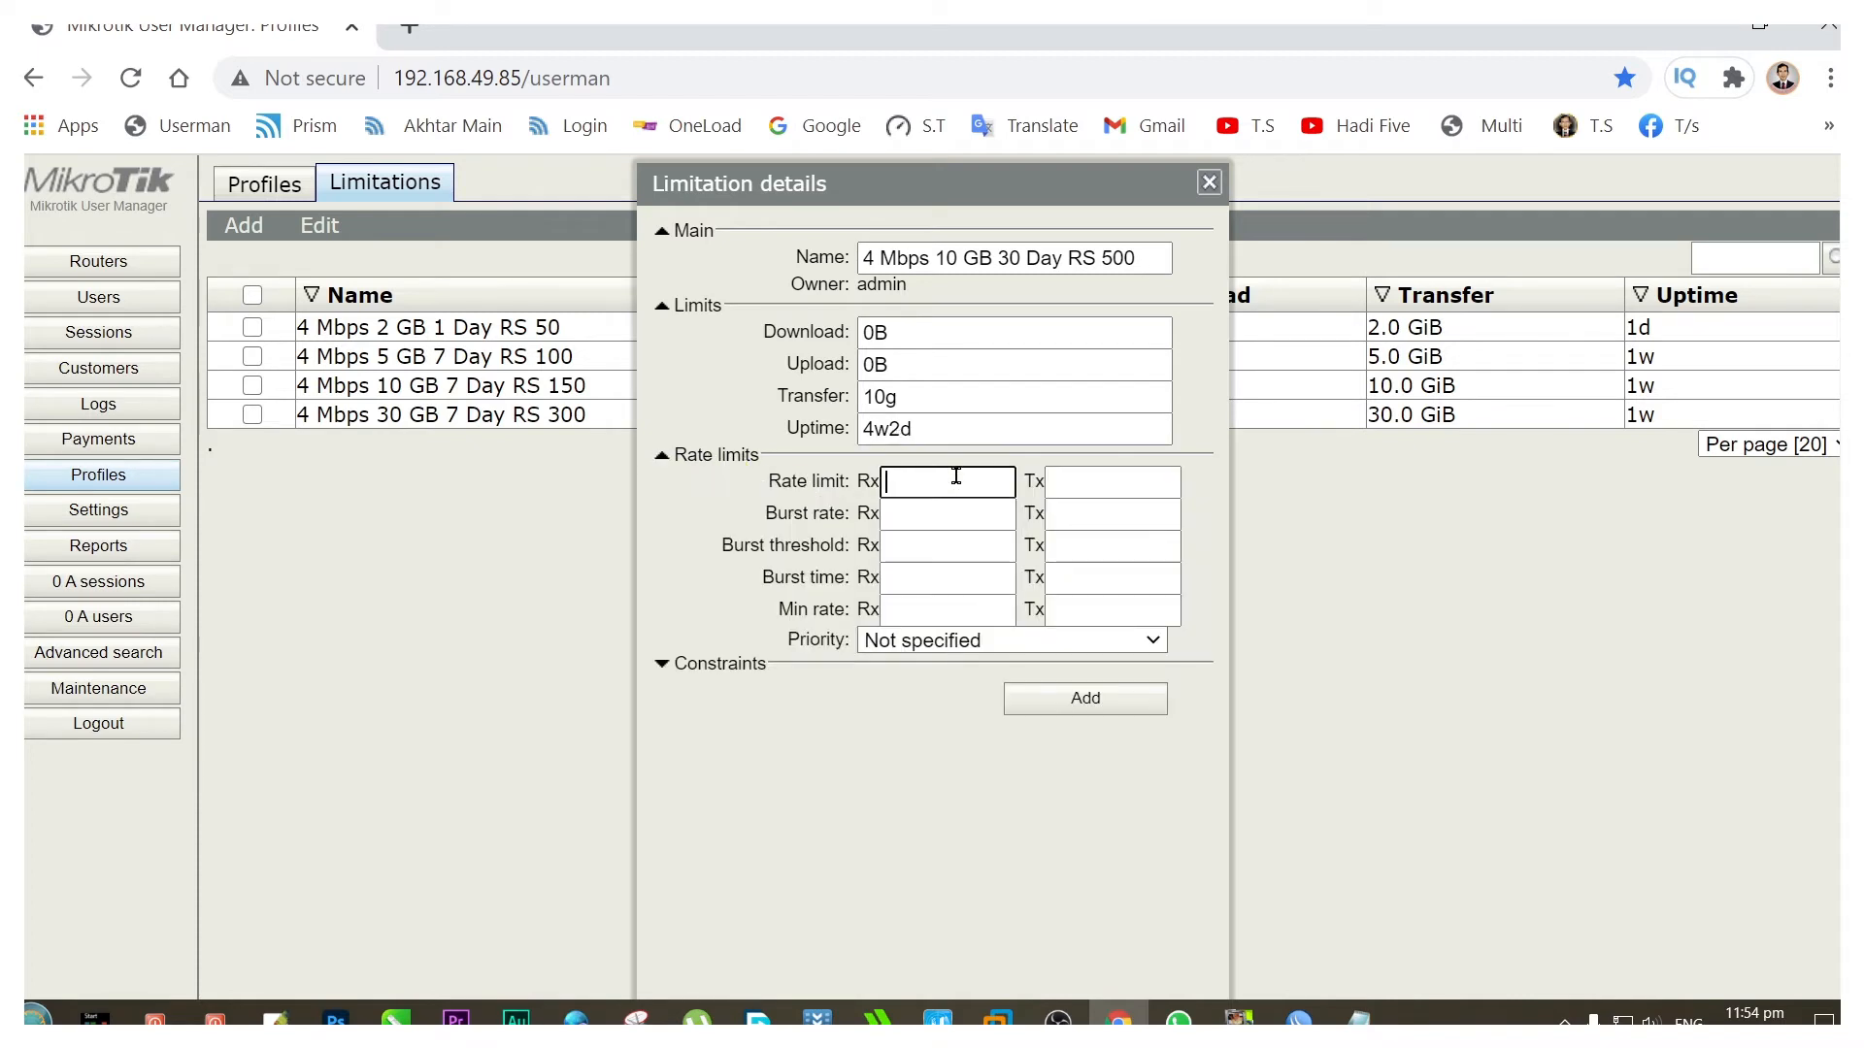
type("4m")
left_click(1090, 479)
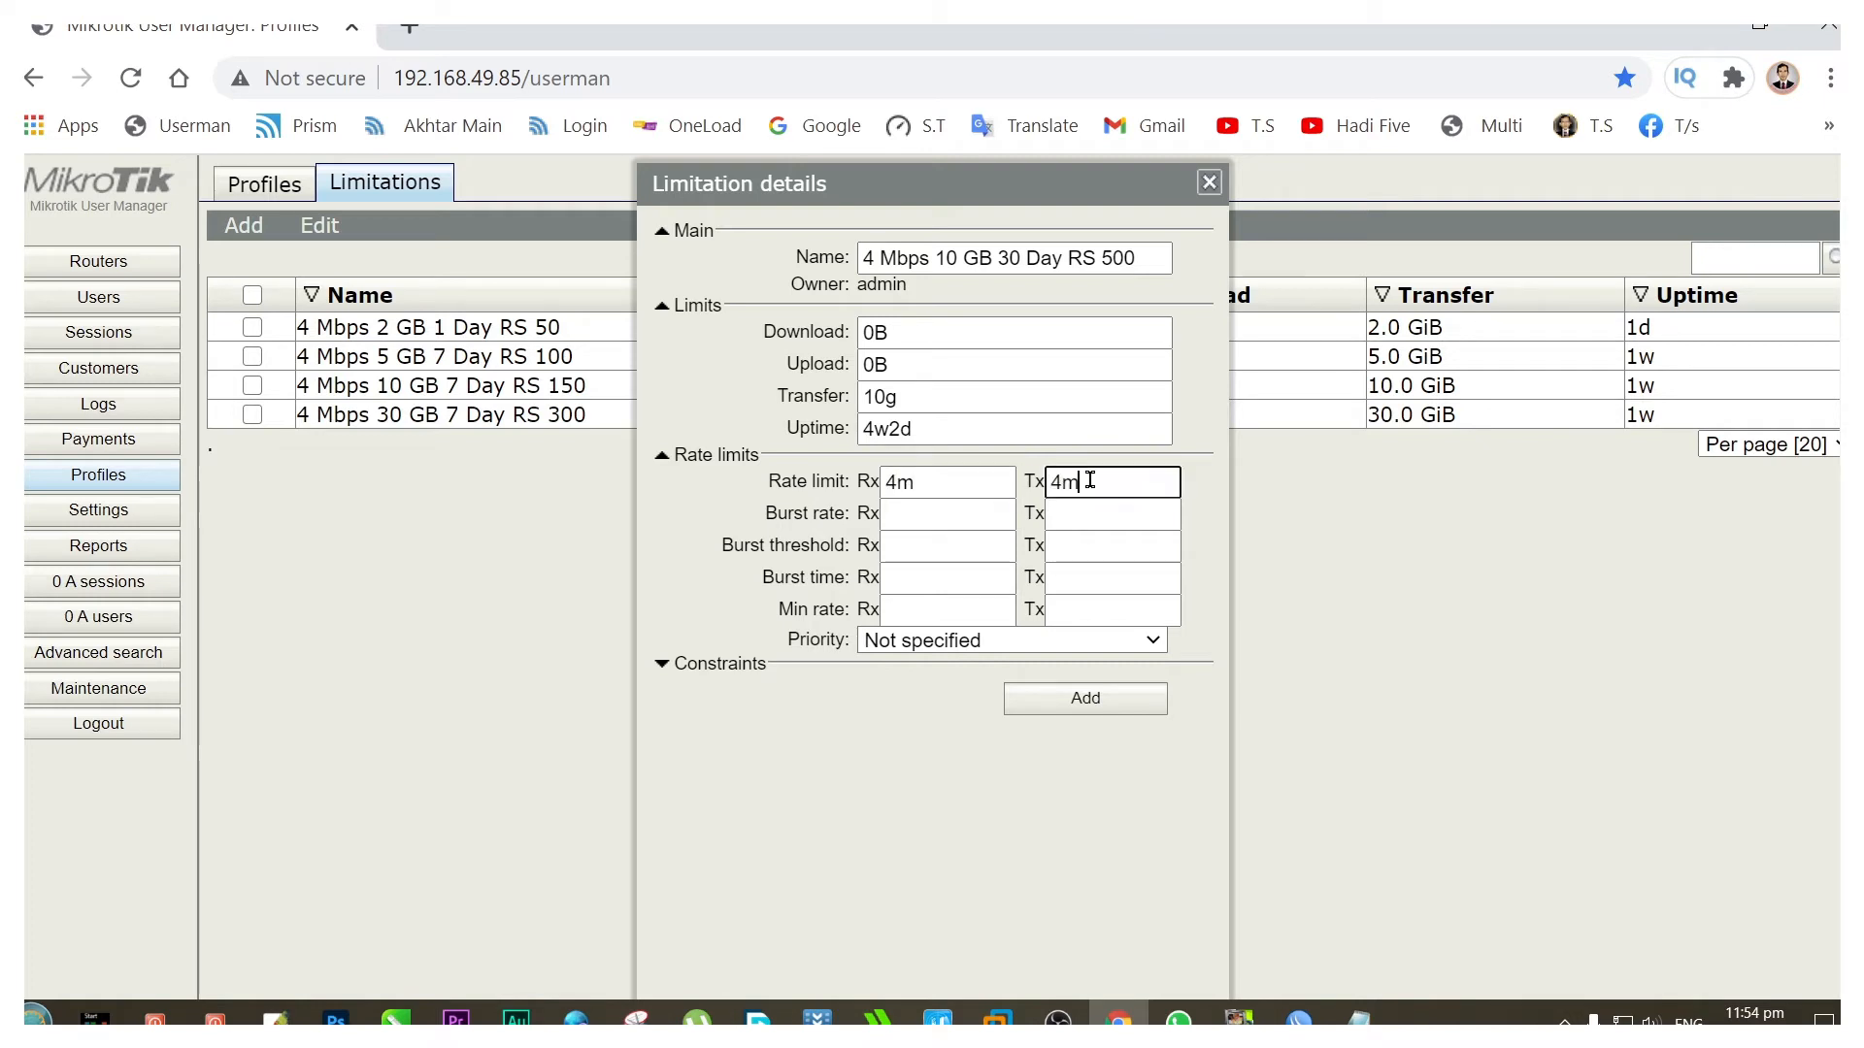
left_click(1066, 601)
type("4m")
left_click(990, 613)
type("4m")
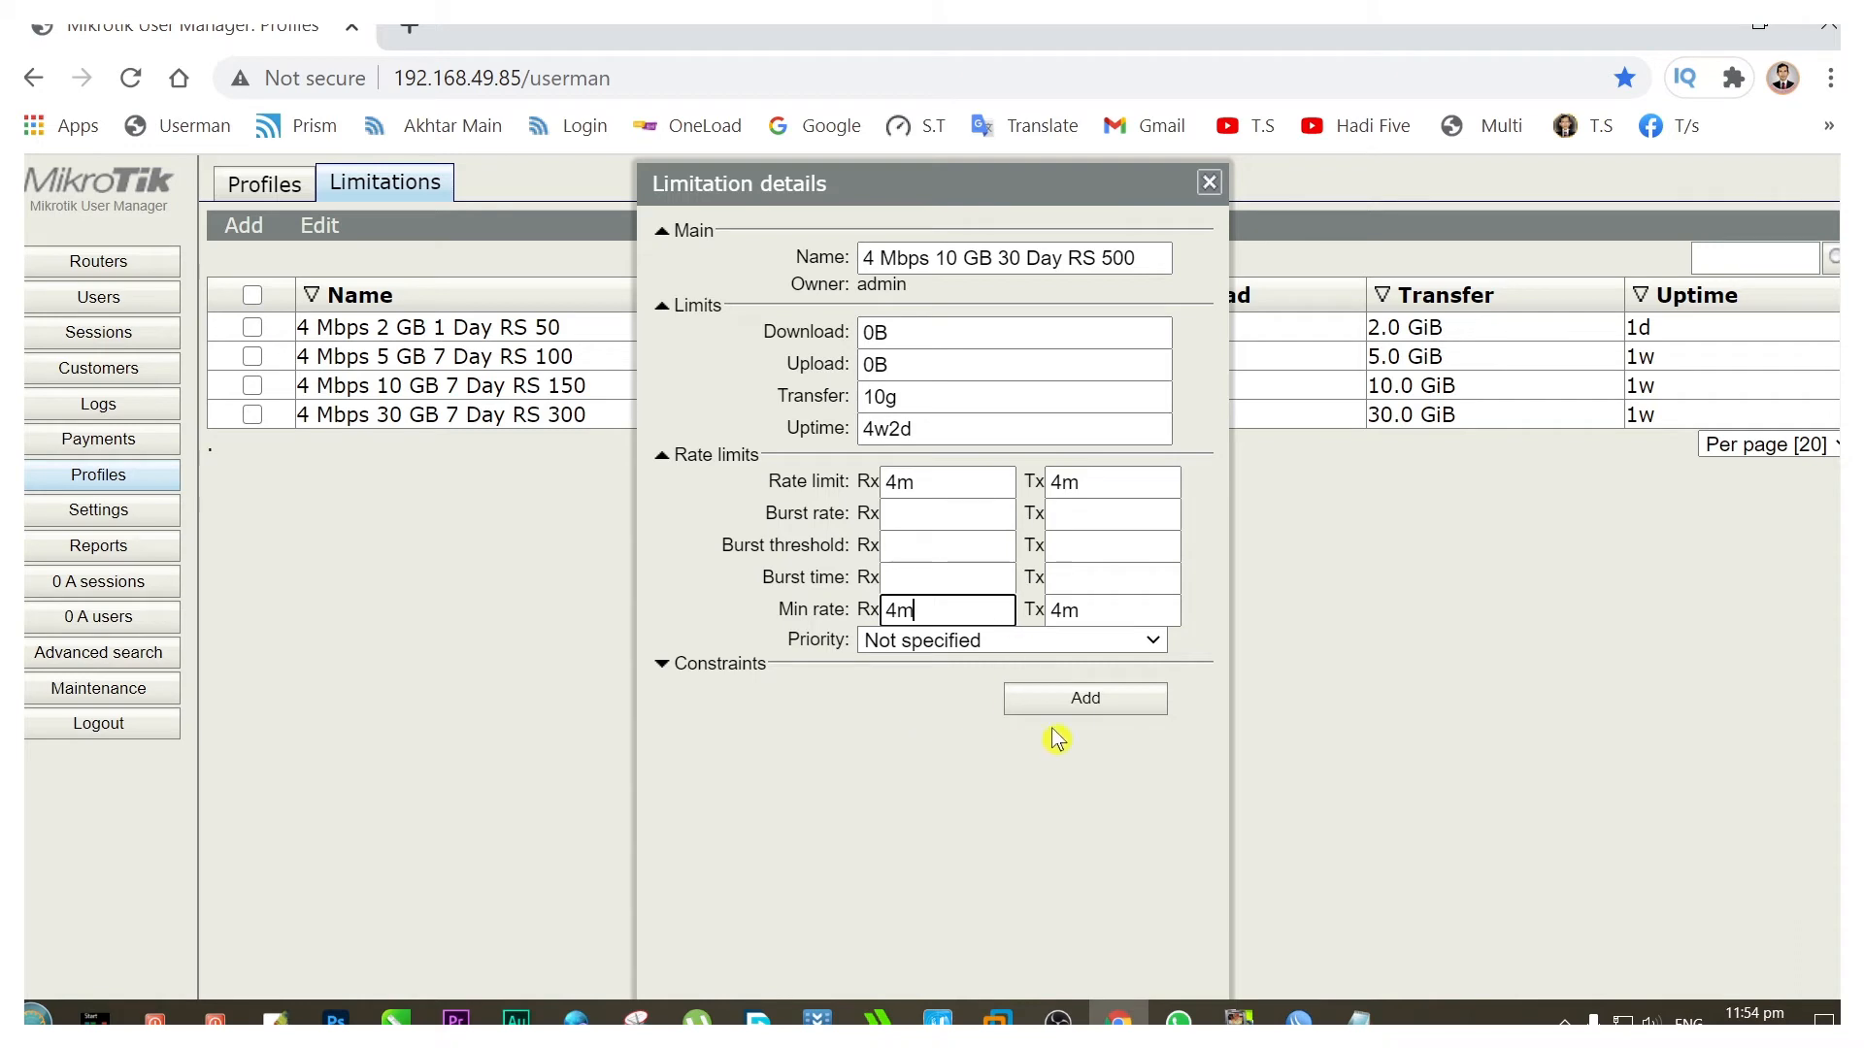
left_click(1084, 700)
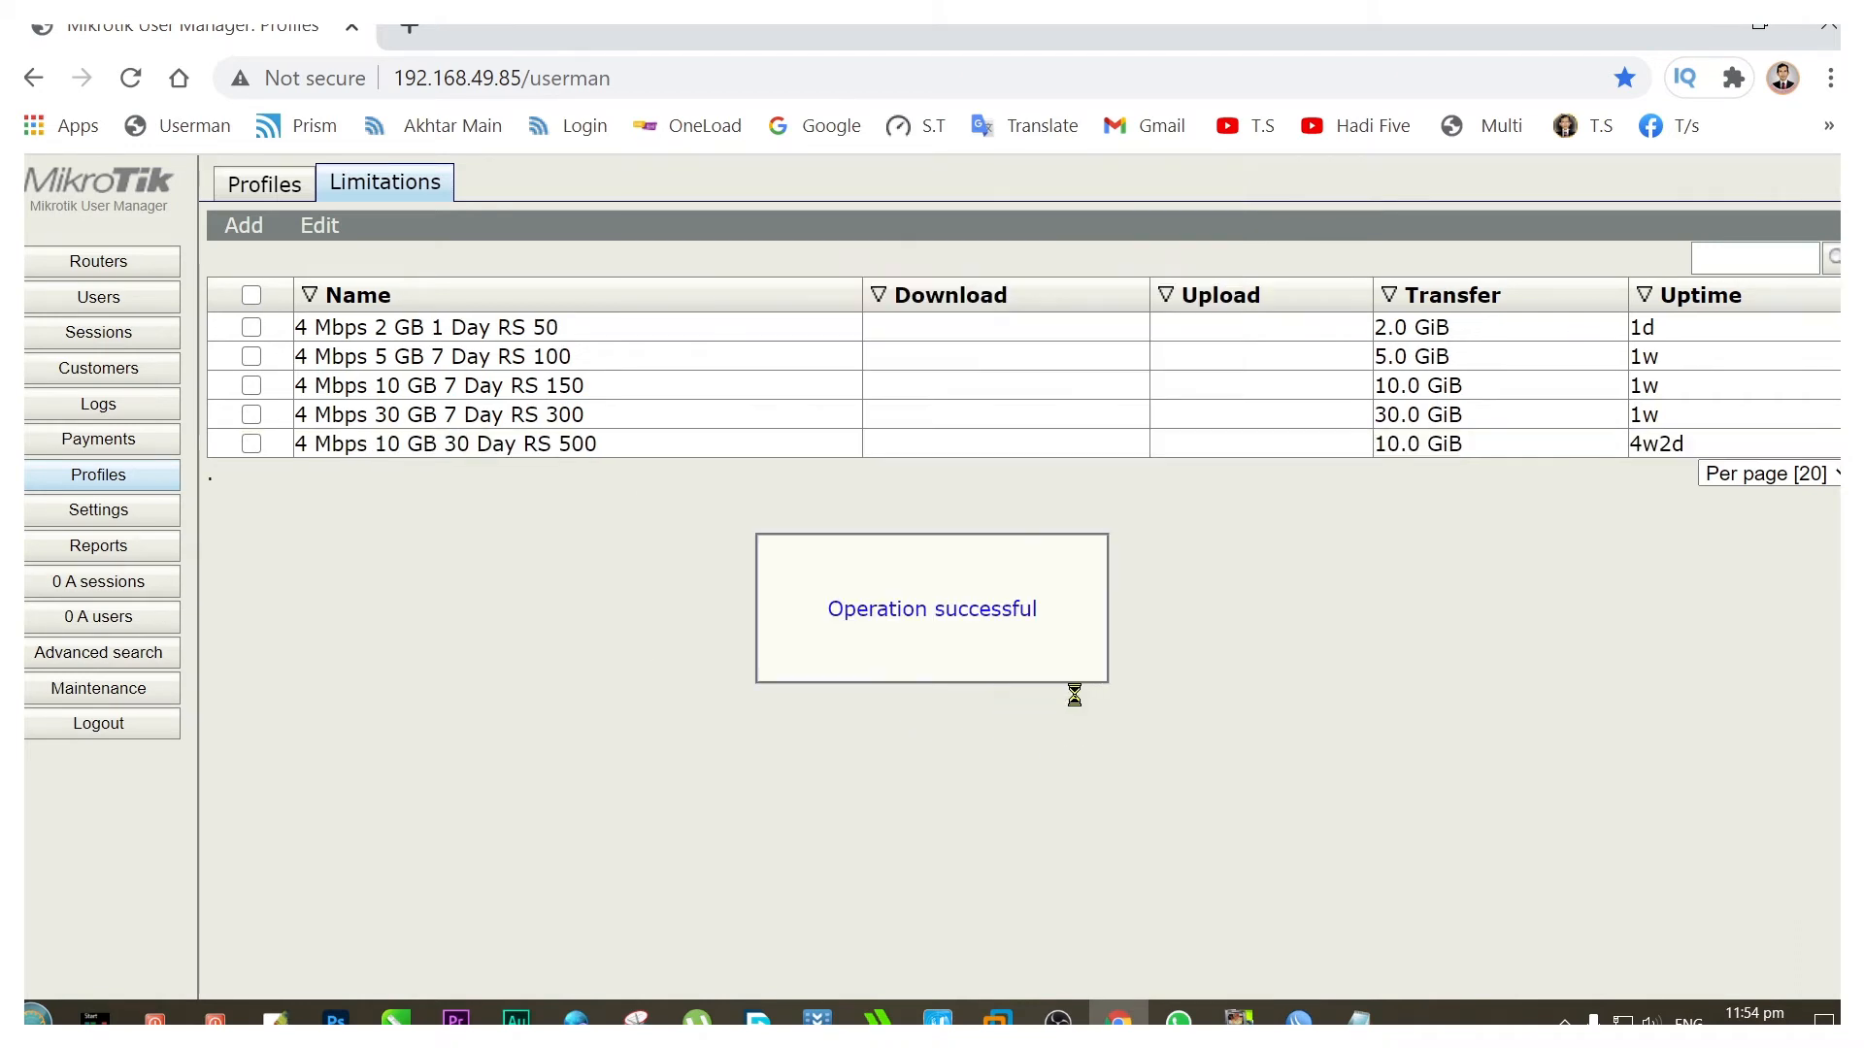
Create a new profile named "4 Mbps 10 GB 30 Day RS 500" with the copied plan name.
left_click(262, 189)
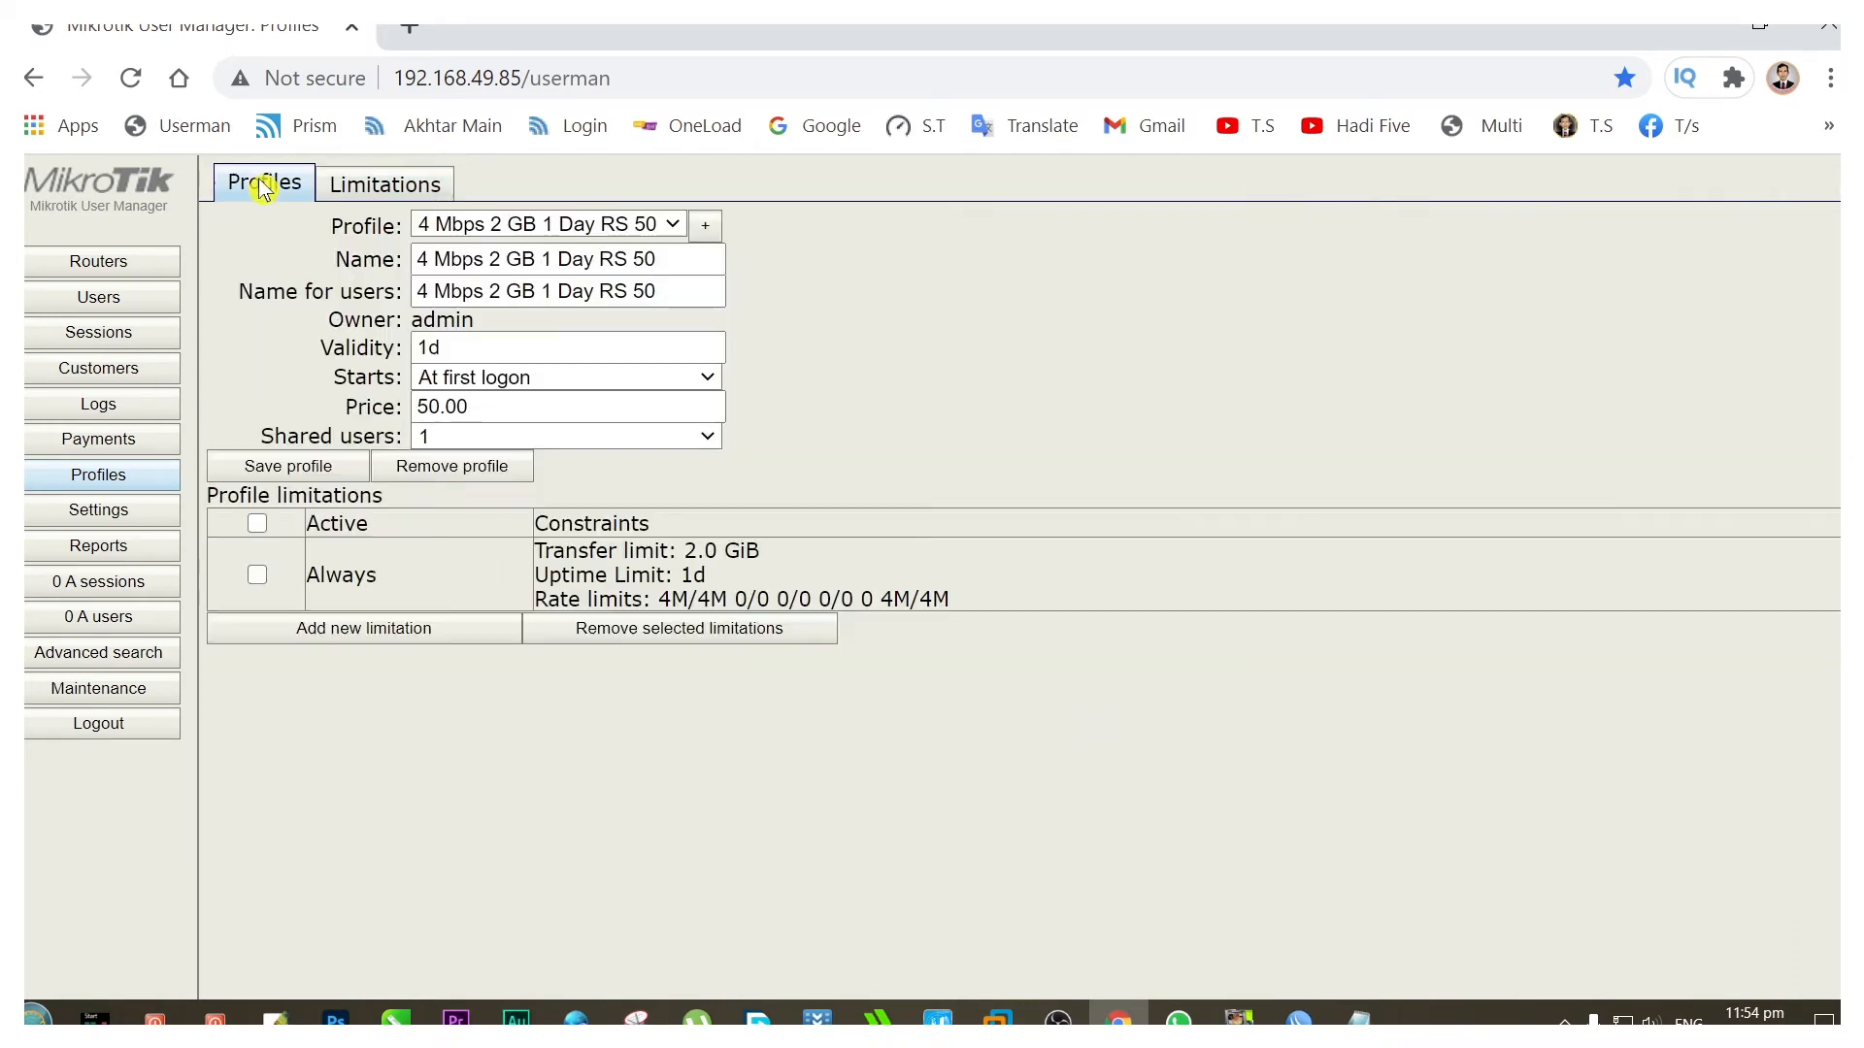
left_click(706, 229)
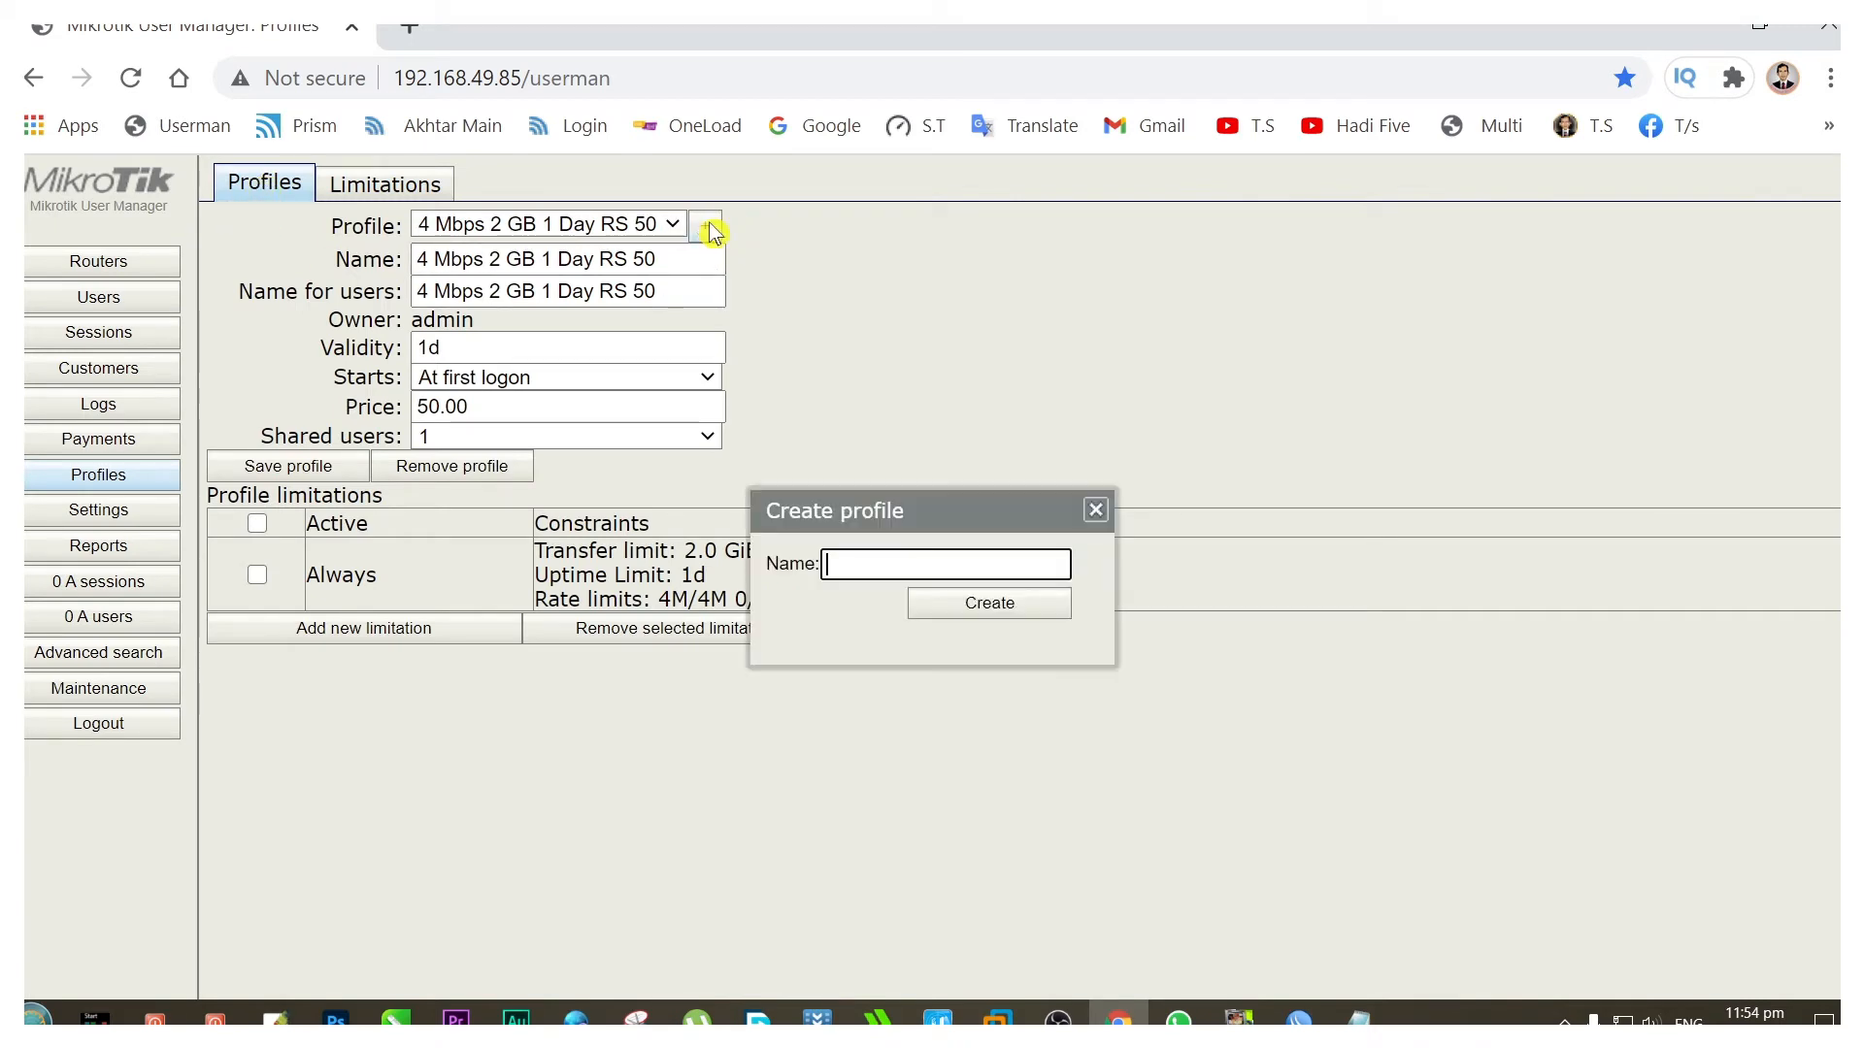
right_click(848, 570)
left_click(965, 293)
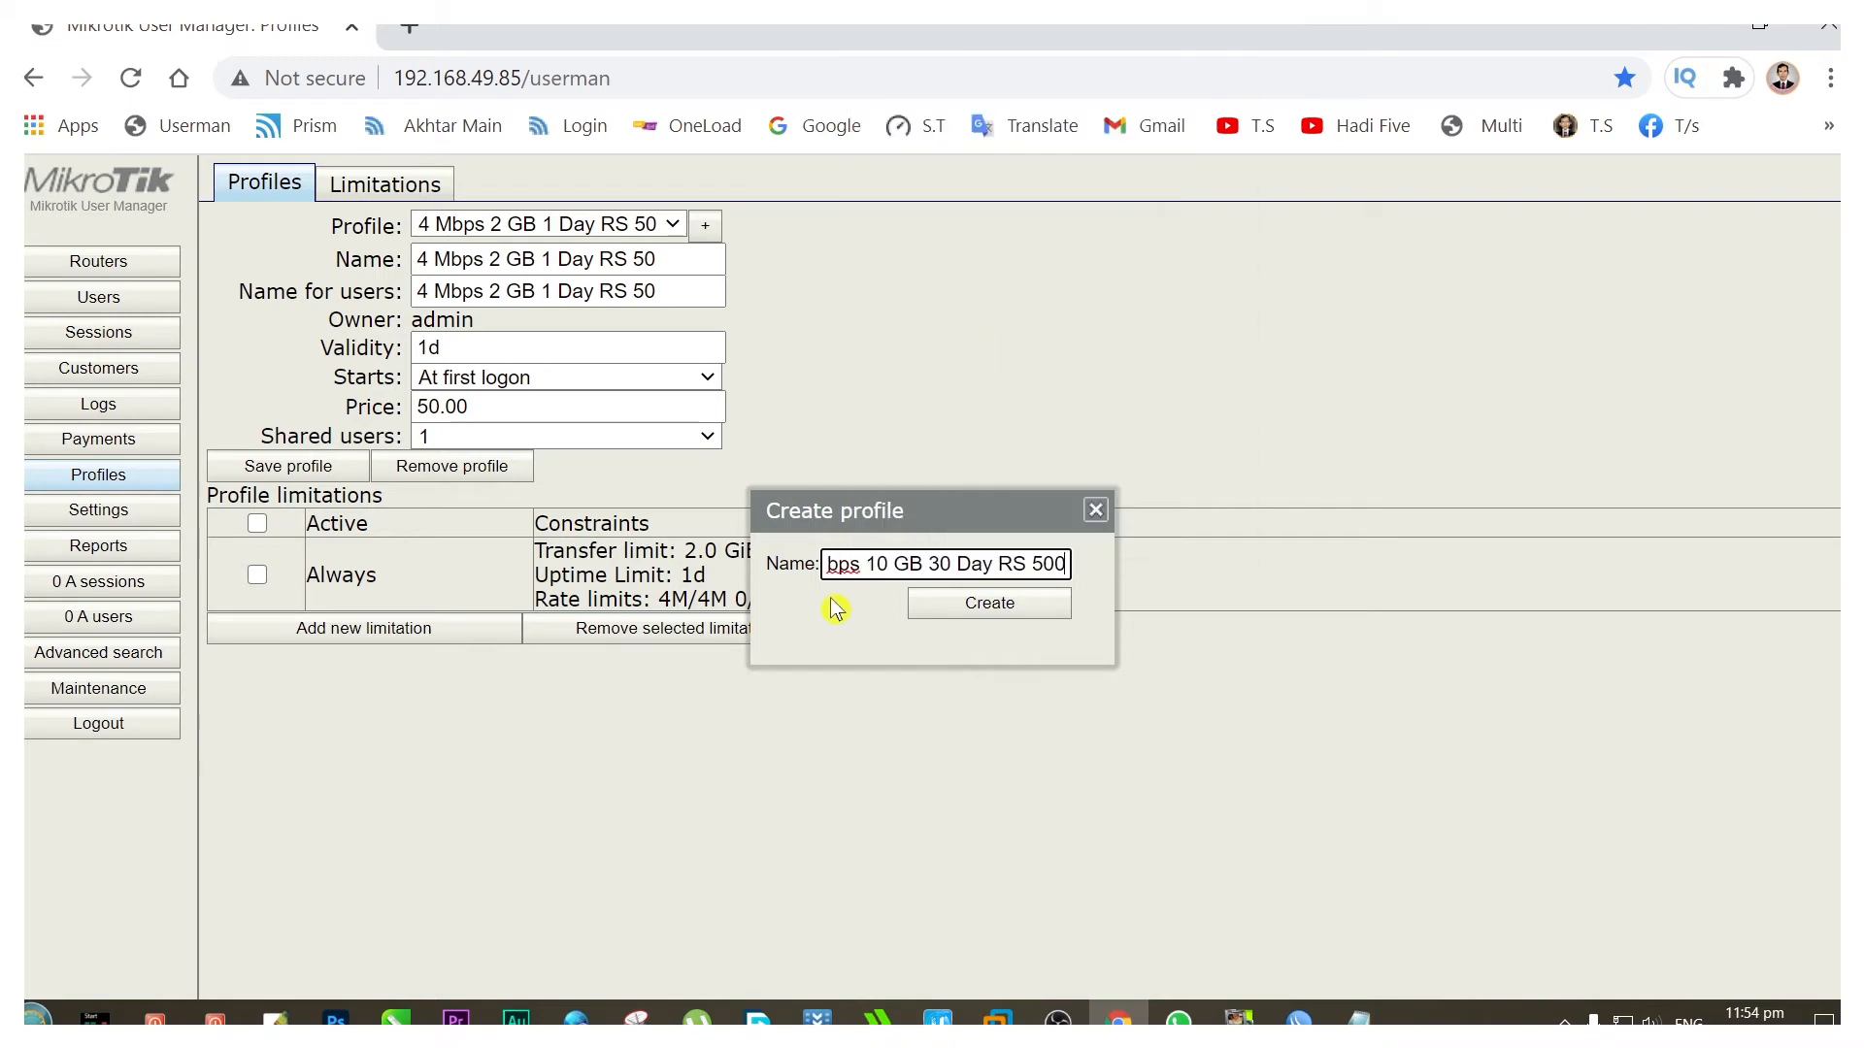
left_click(1017, 613)
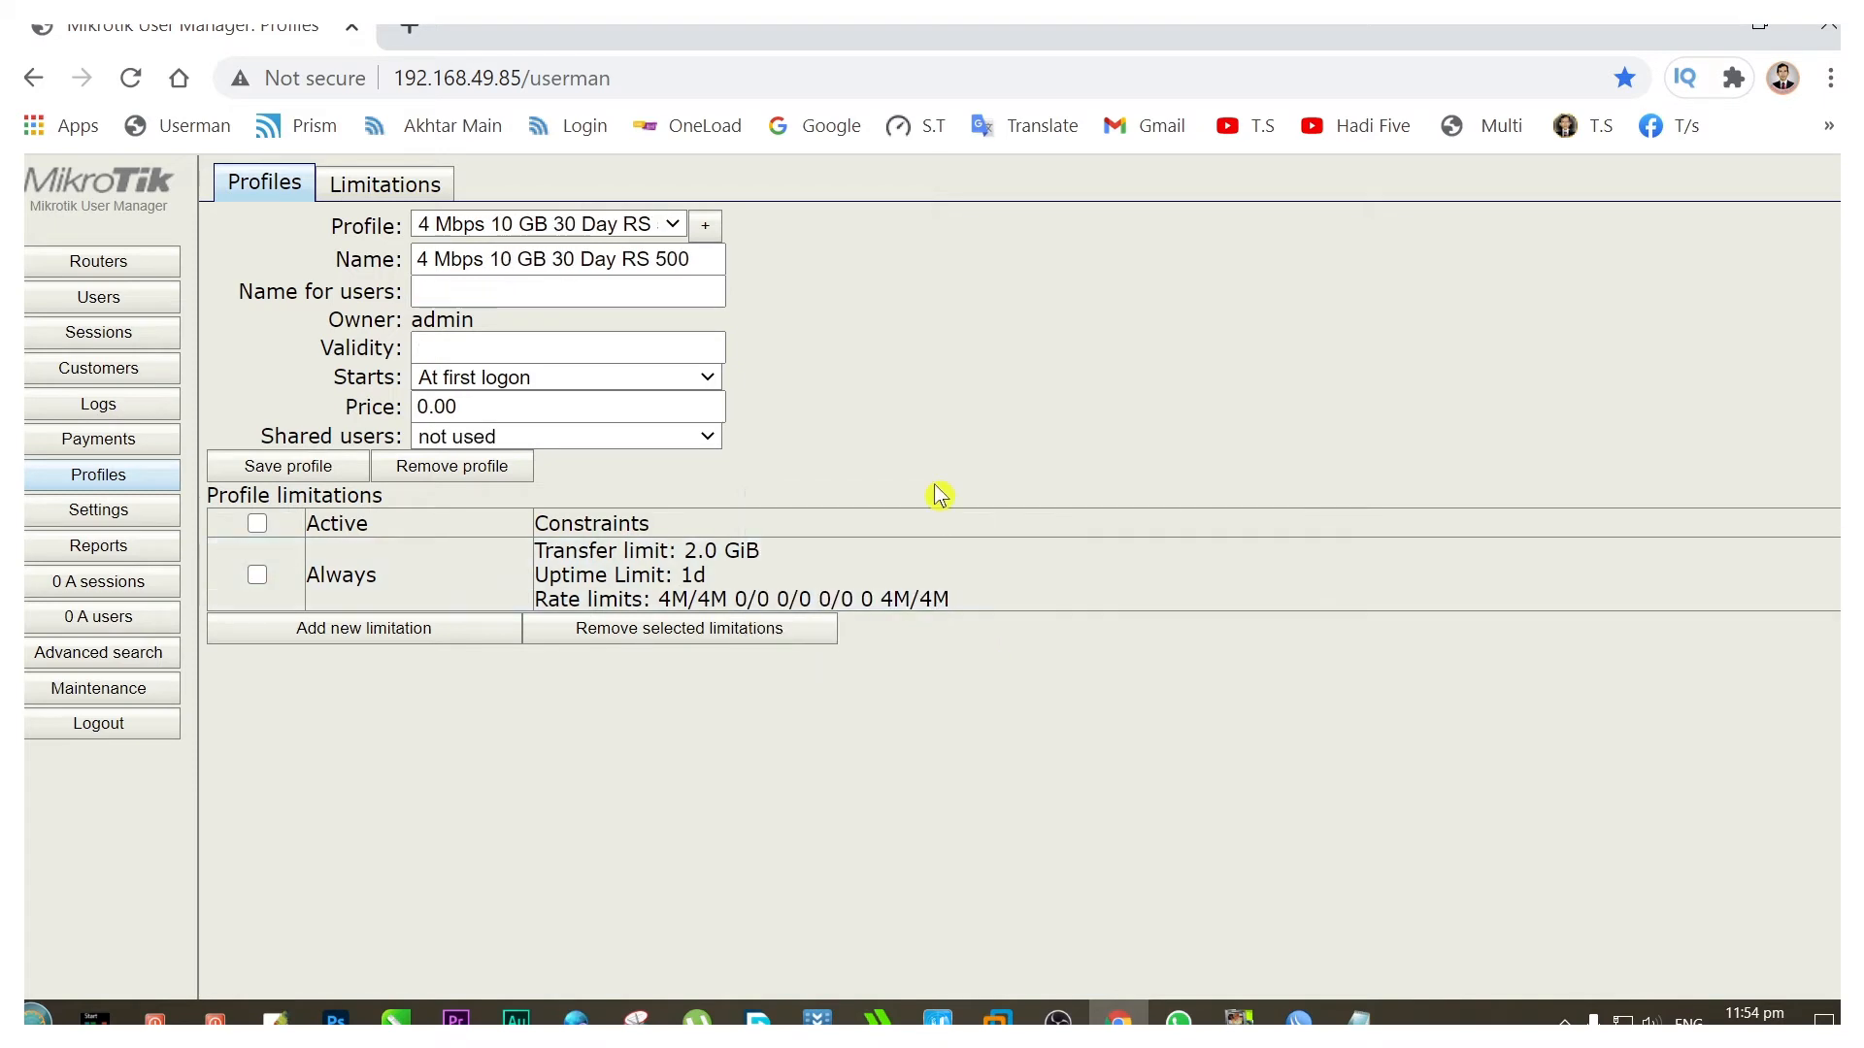
Set the profile's name for users to "4 Mbps 10 GB 30 Day RS 500" and its validity to 4w2d.
left_click(520, 291)
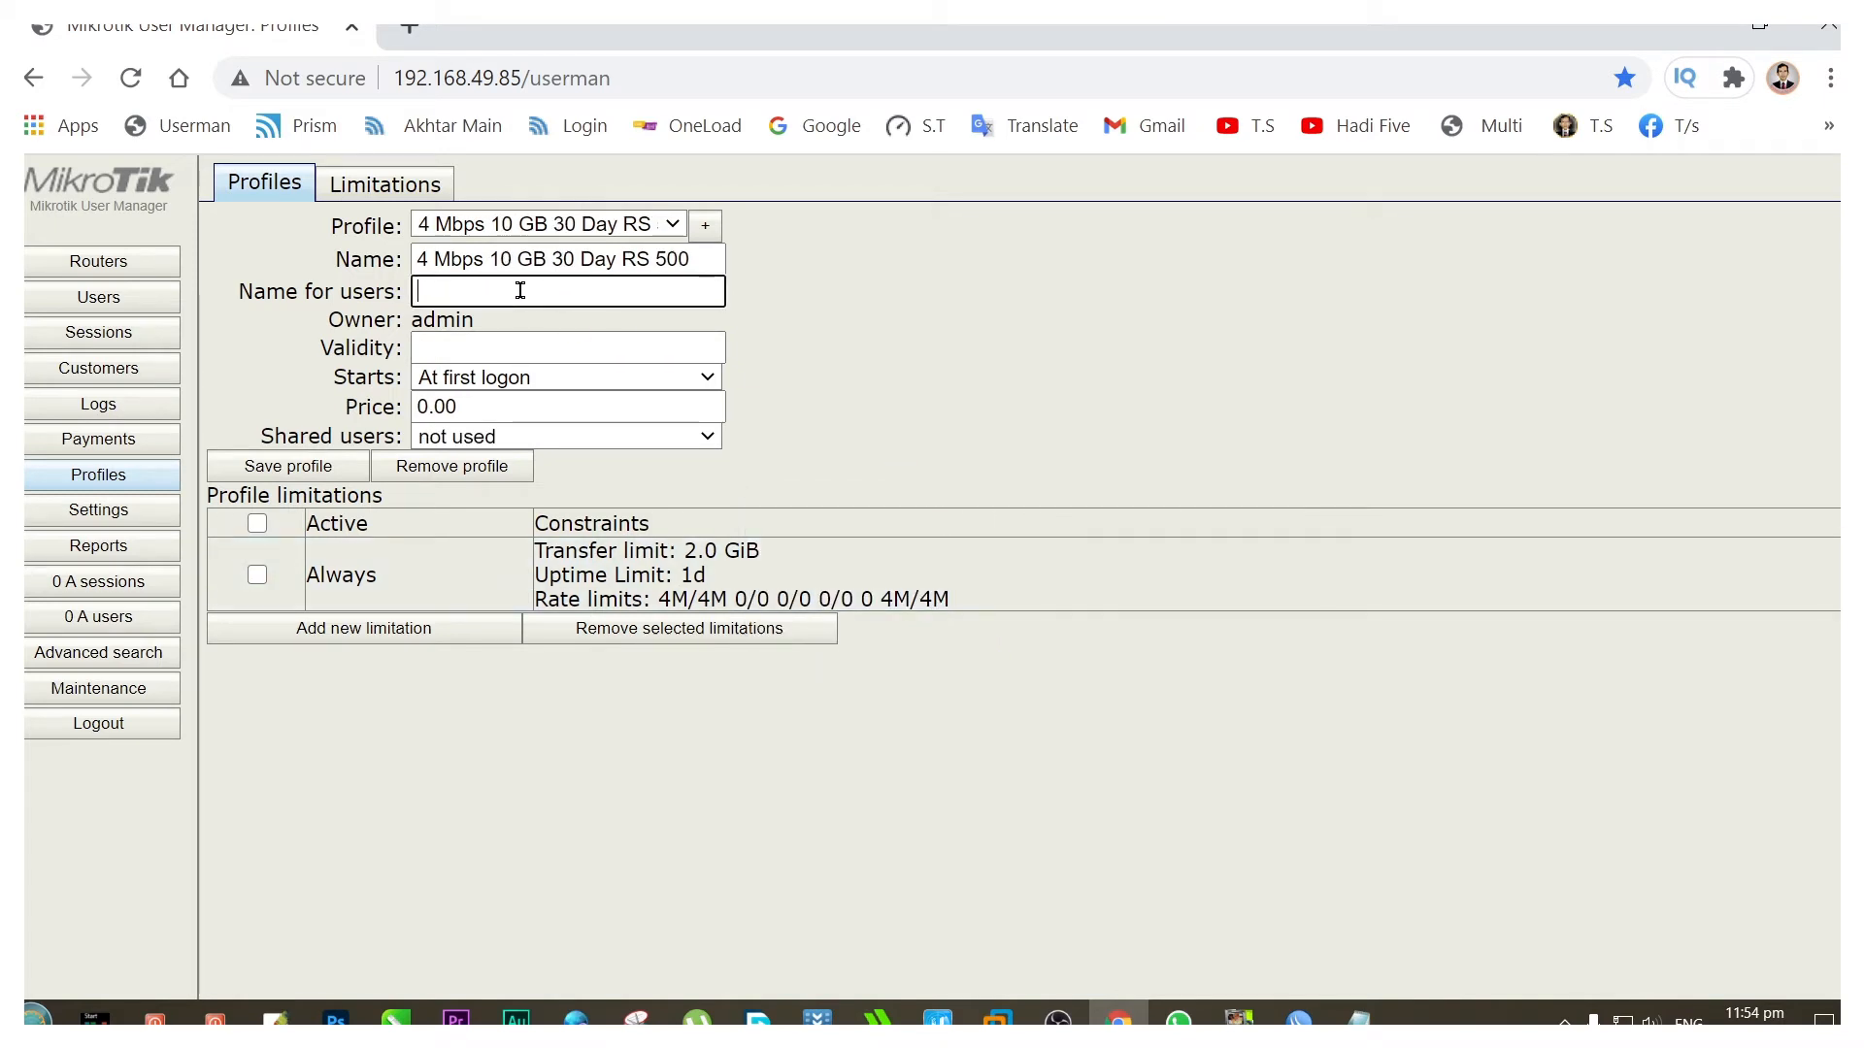
right_click(519, 287)
left_click(609, 522)
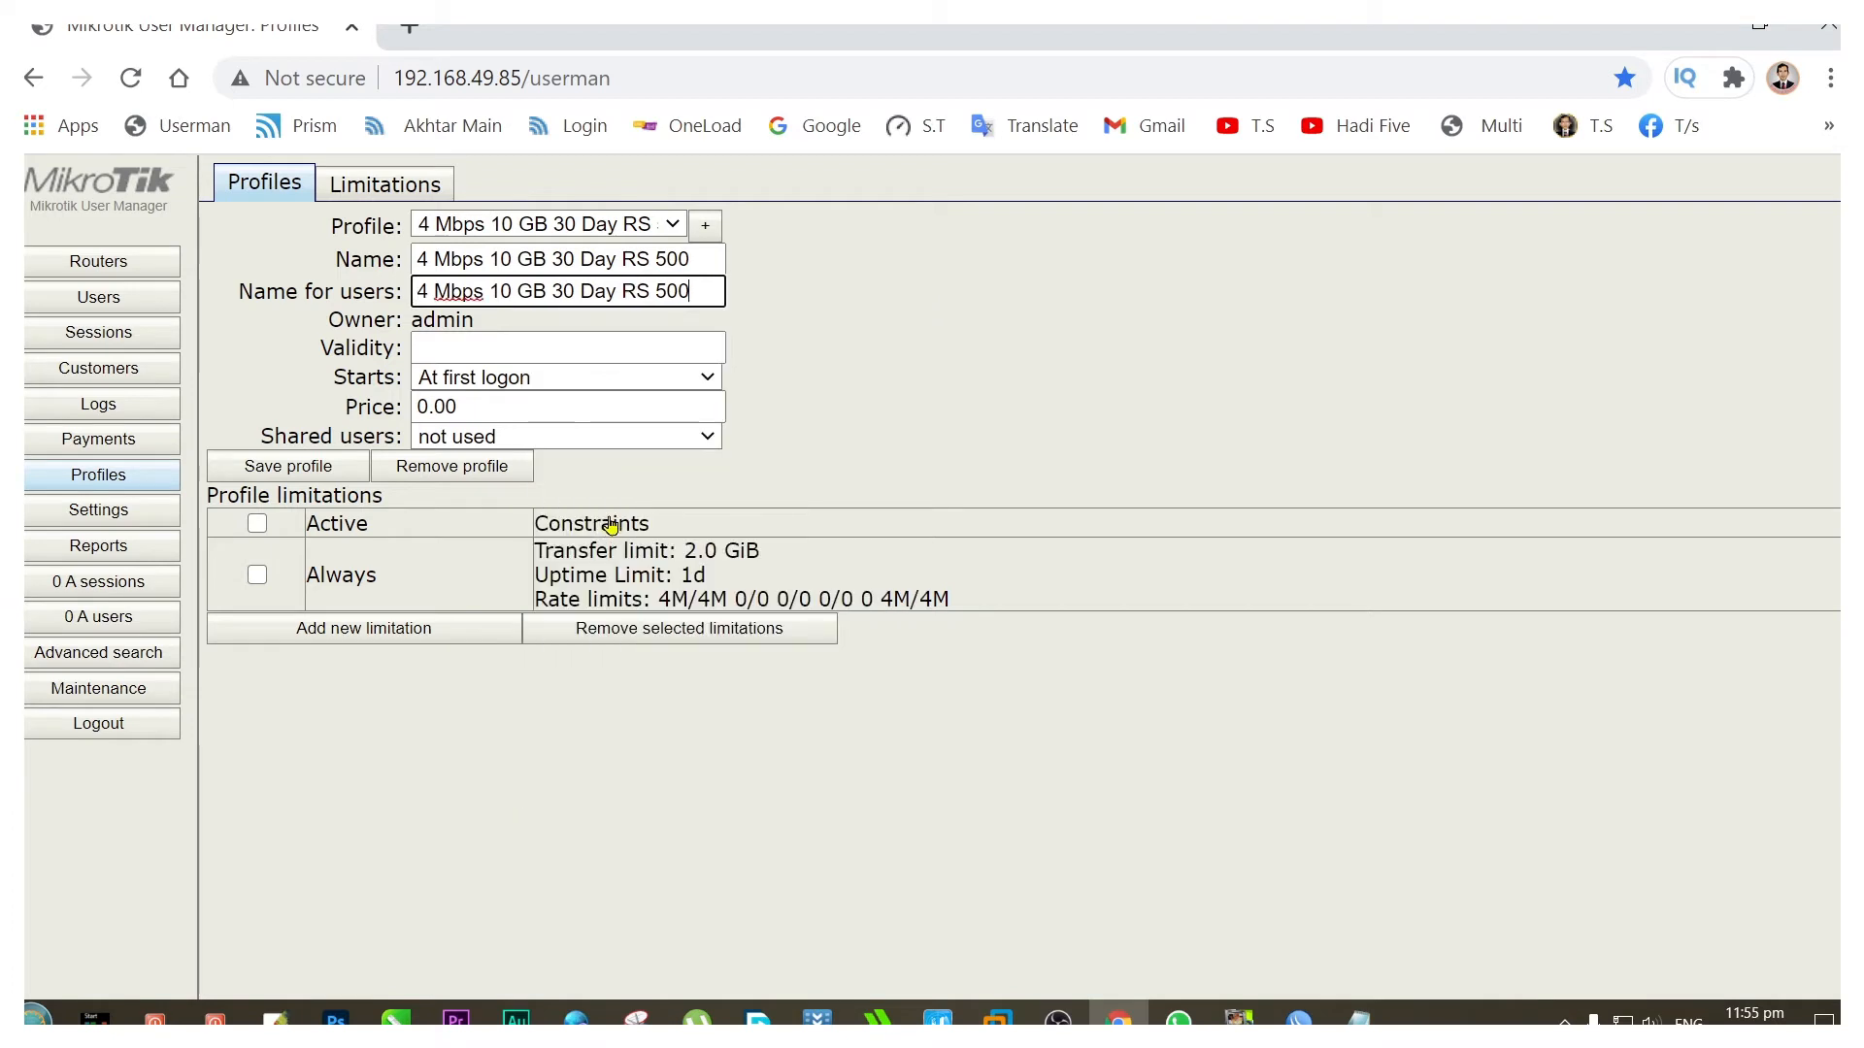
left_click(538, 352)
type("4w2d")
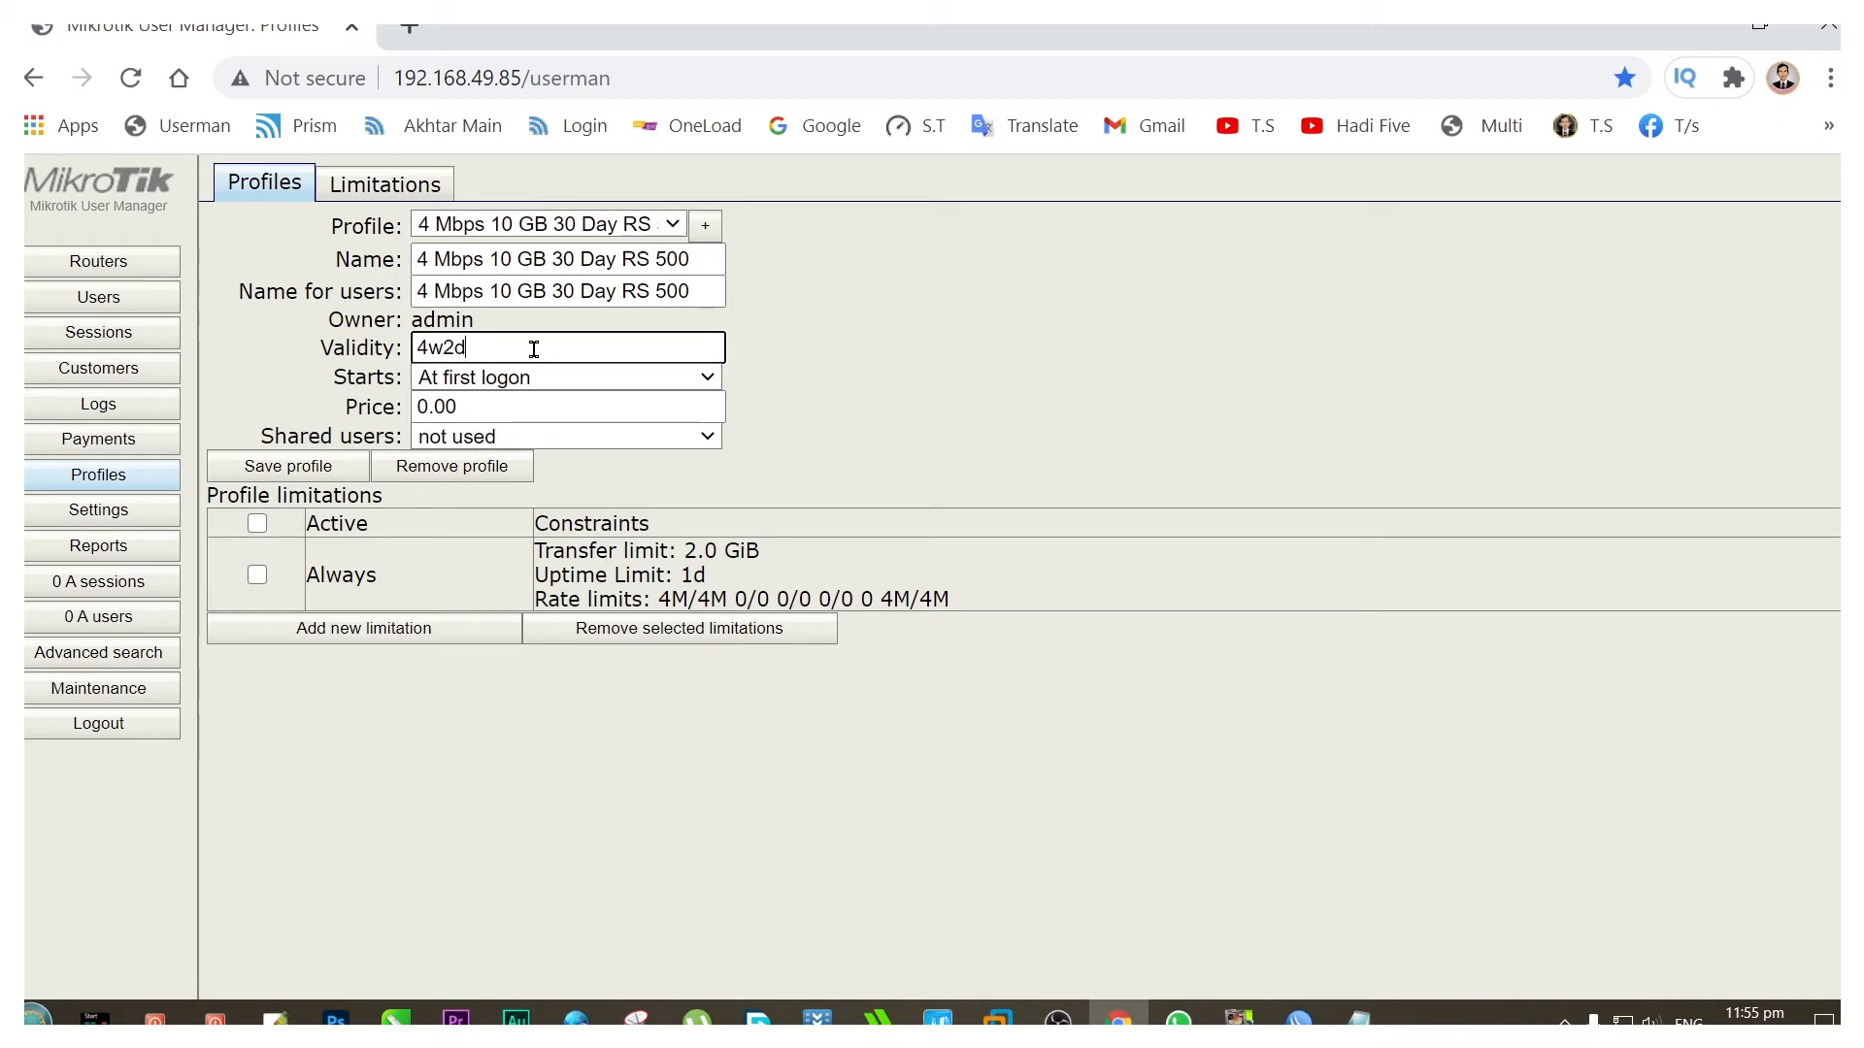
Set the profile's price to 500.00 and its shared users to 1.
left_click_drag(655, 292, 695, 291)
left_click(427, 406)
left_click_drag(427, 406, 409, 407)
type("500")
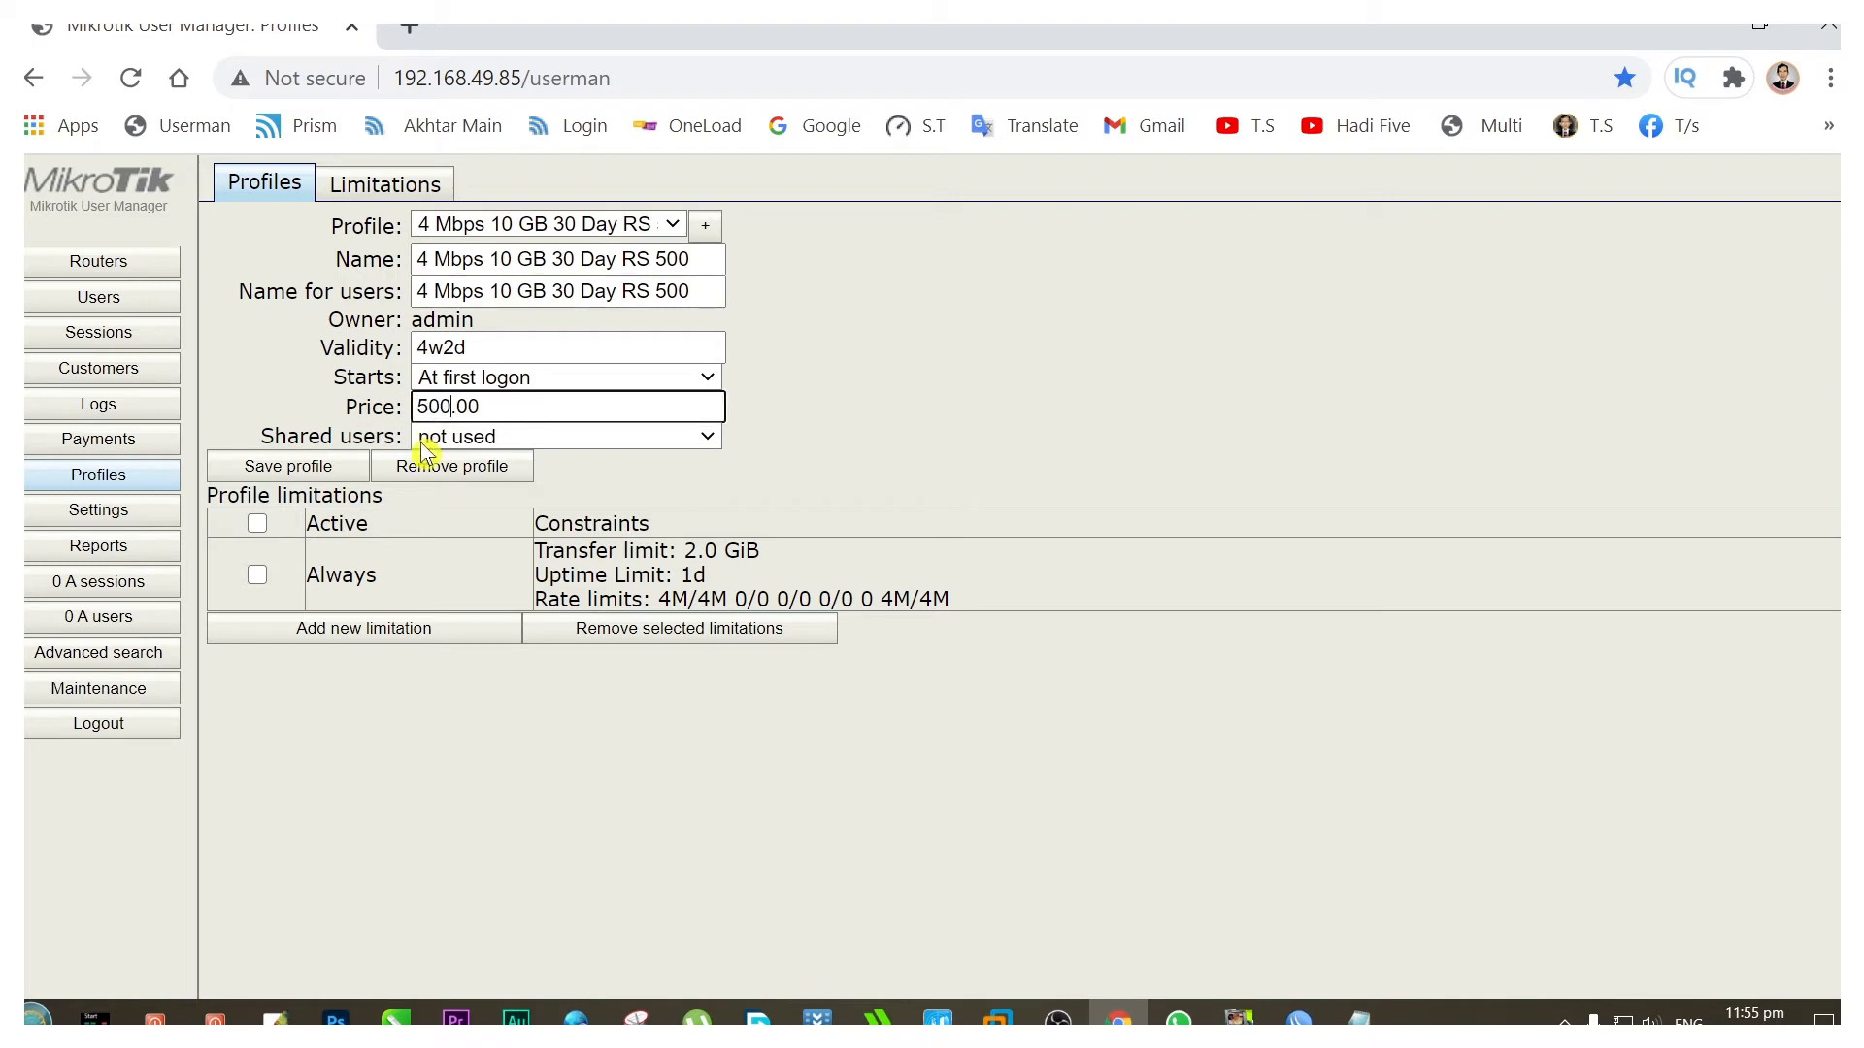
left_click(468, 439)
left_click(447, 510)
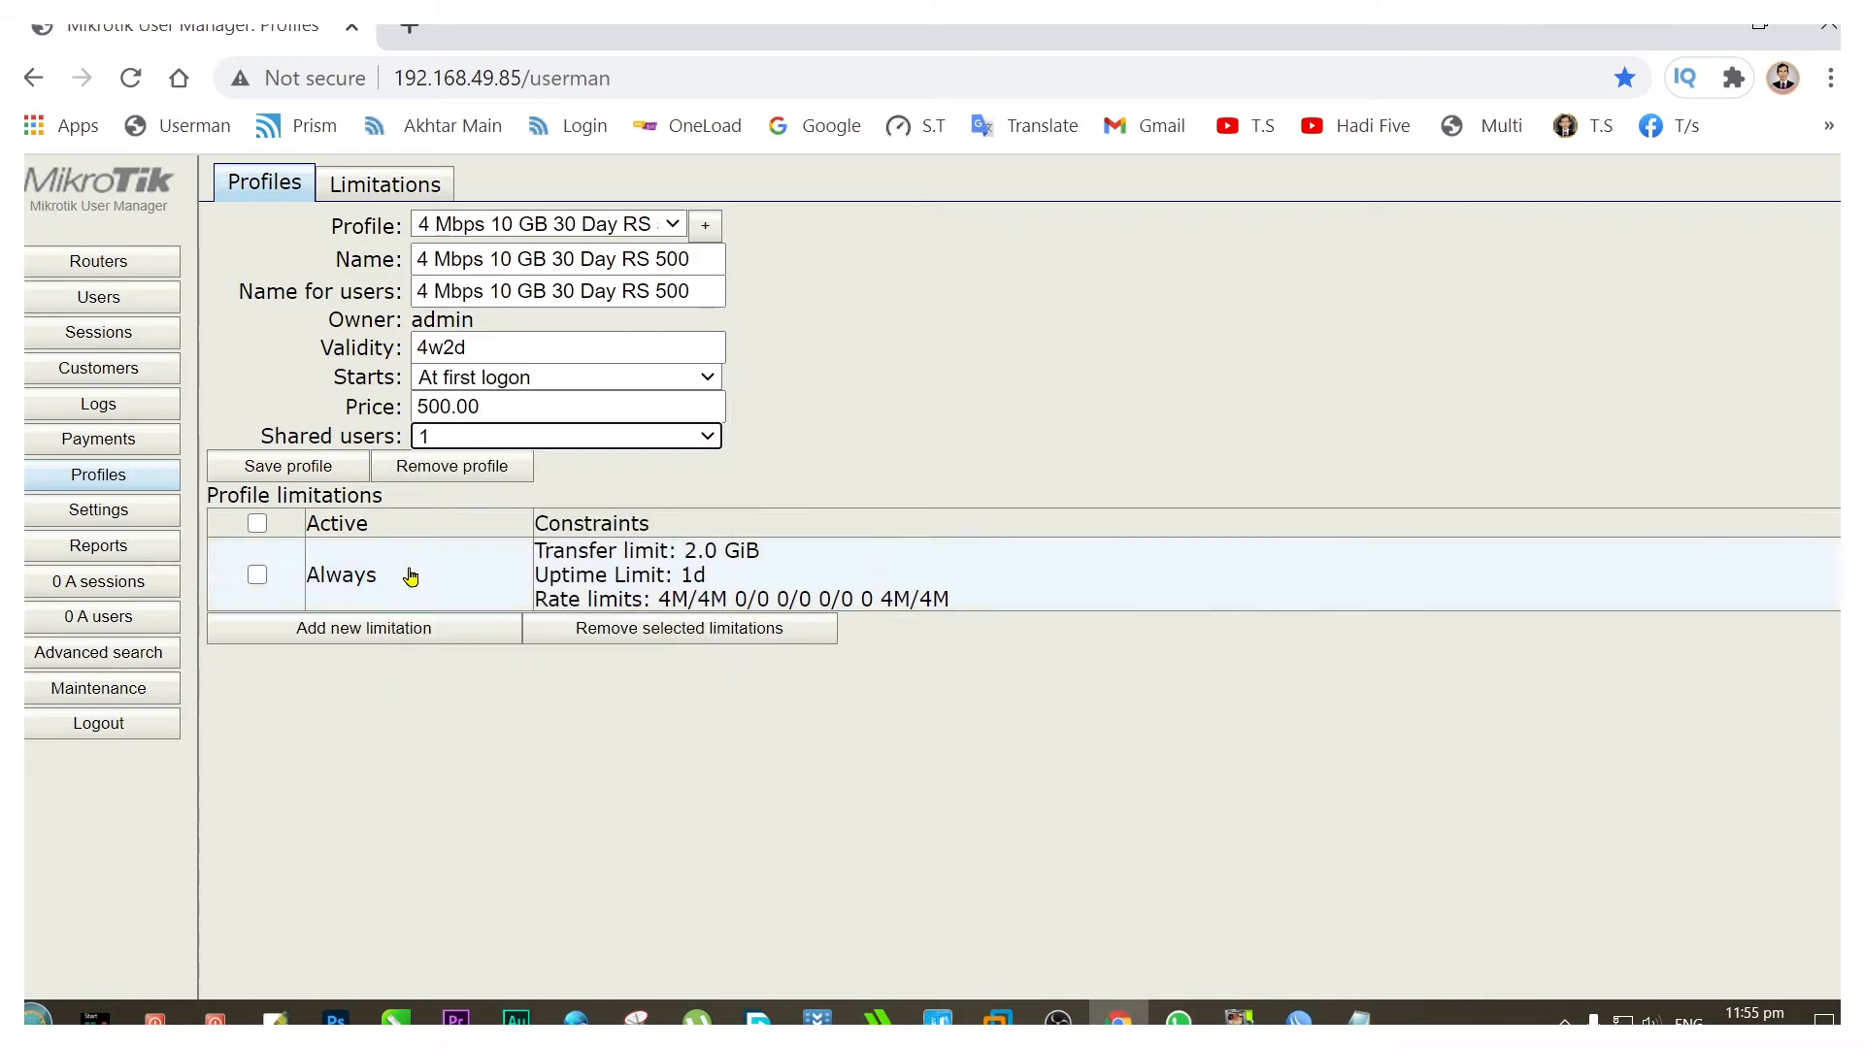
Add the "4 Mbps 10 GB 30 Day RS 500" limitation to the profile for all days and save the profile.
left_click(408, 636)
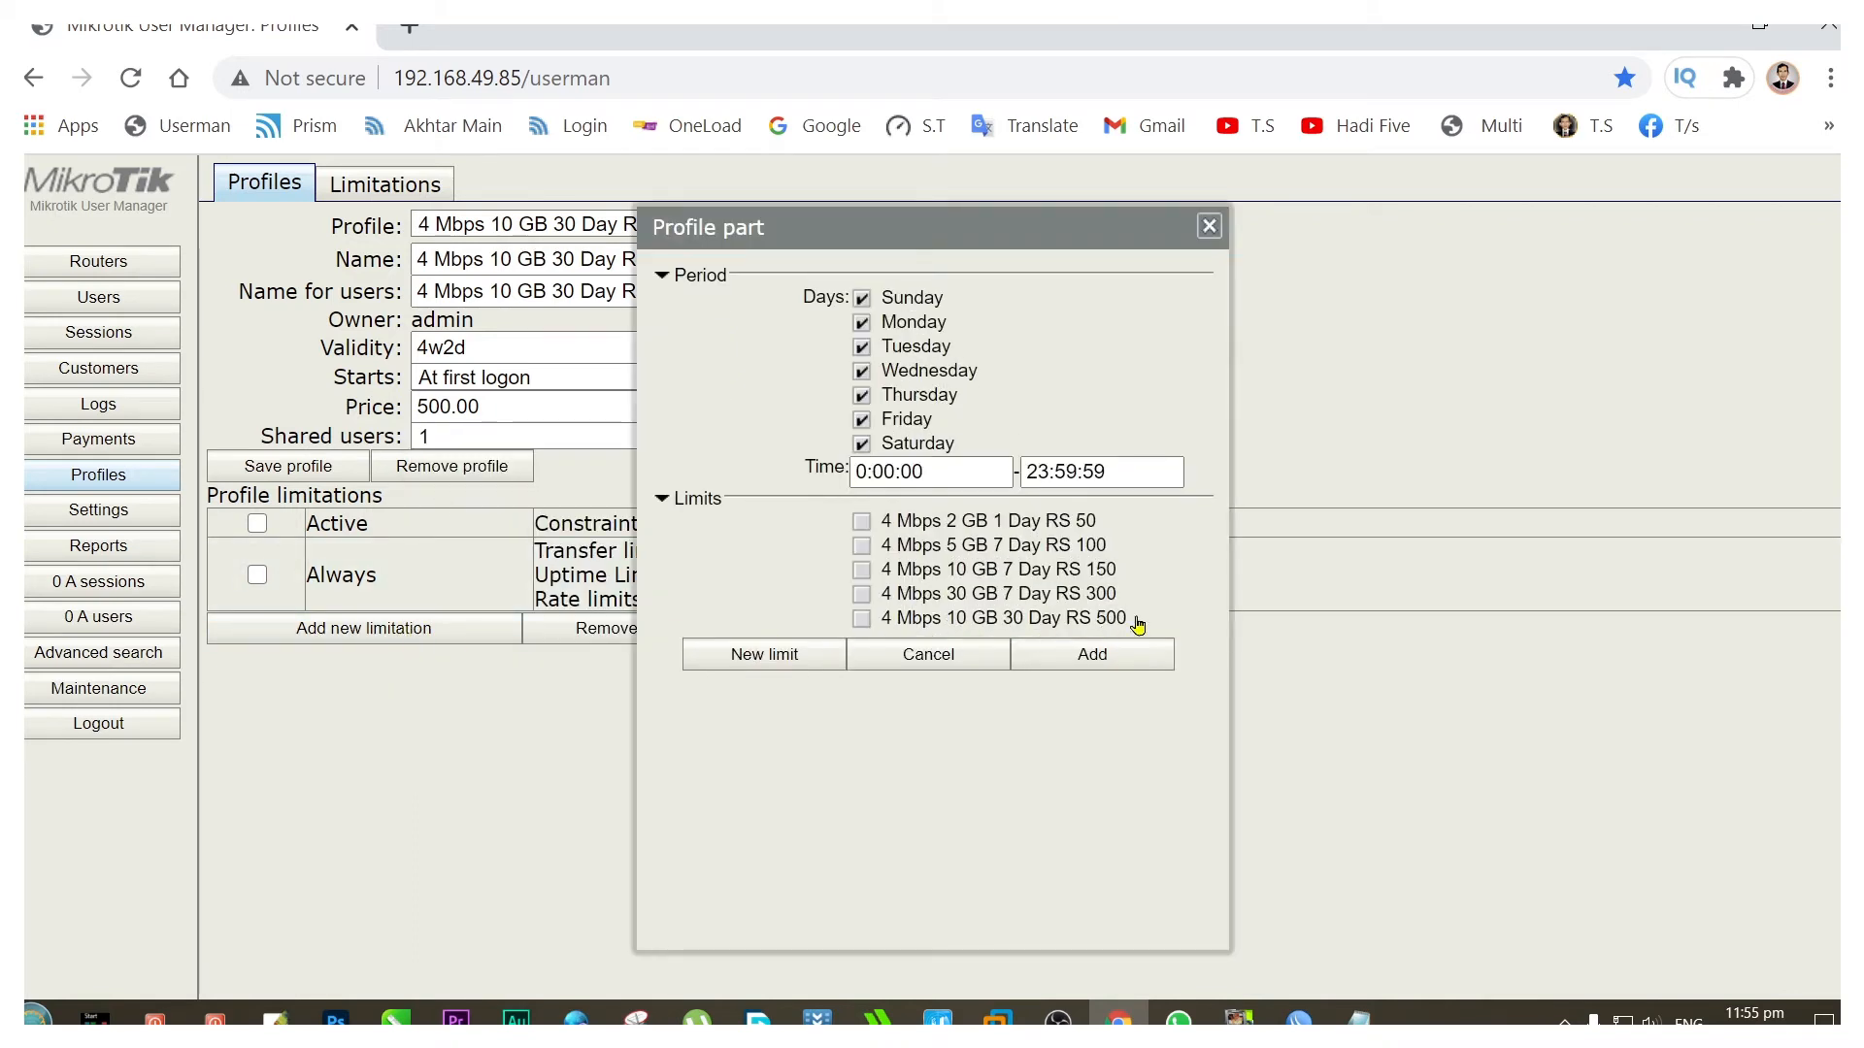
left_click(861, 619)
left_click(1095, 655)
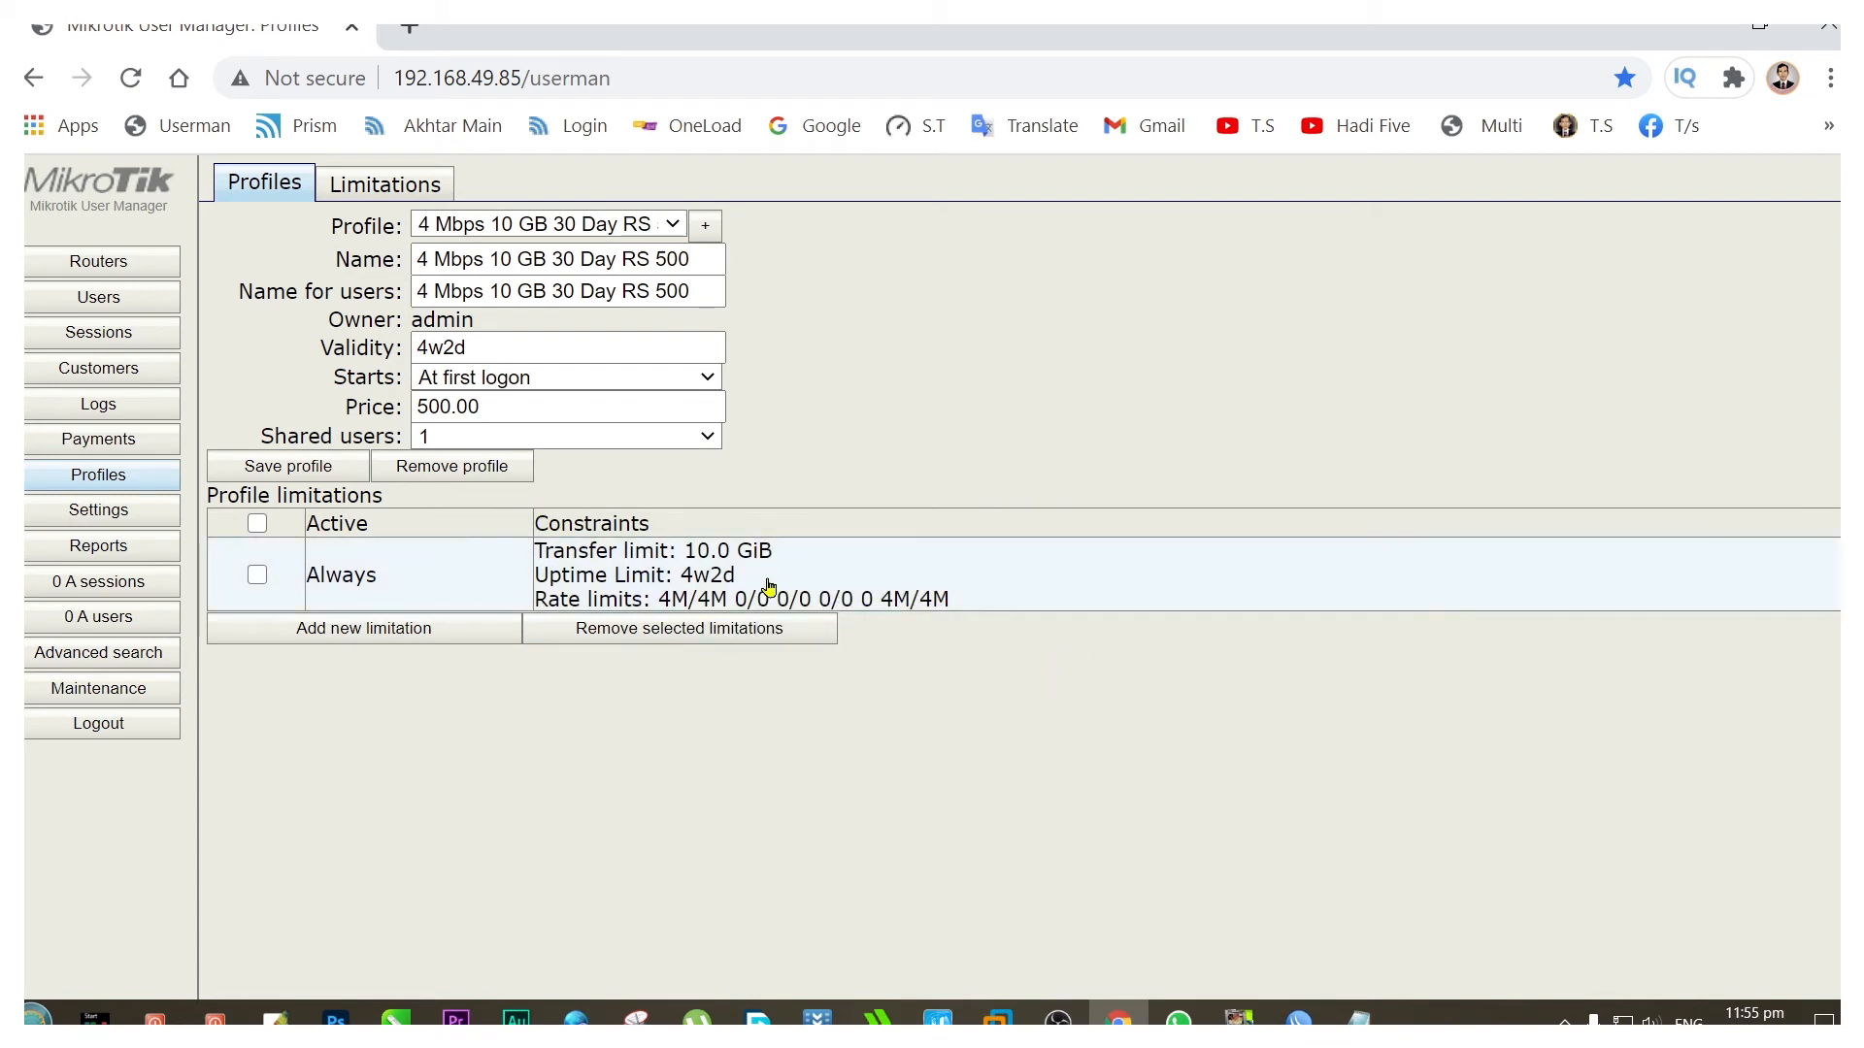
left_click(278, 468)
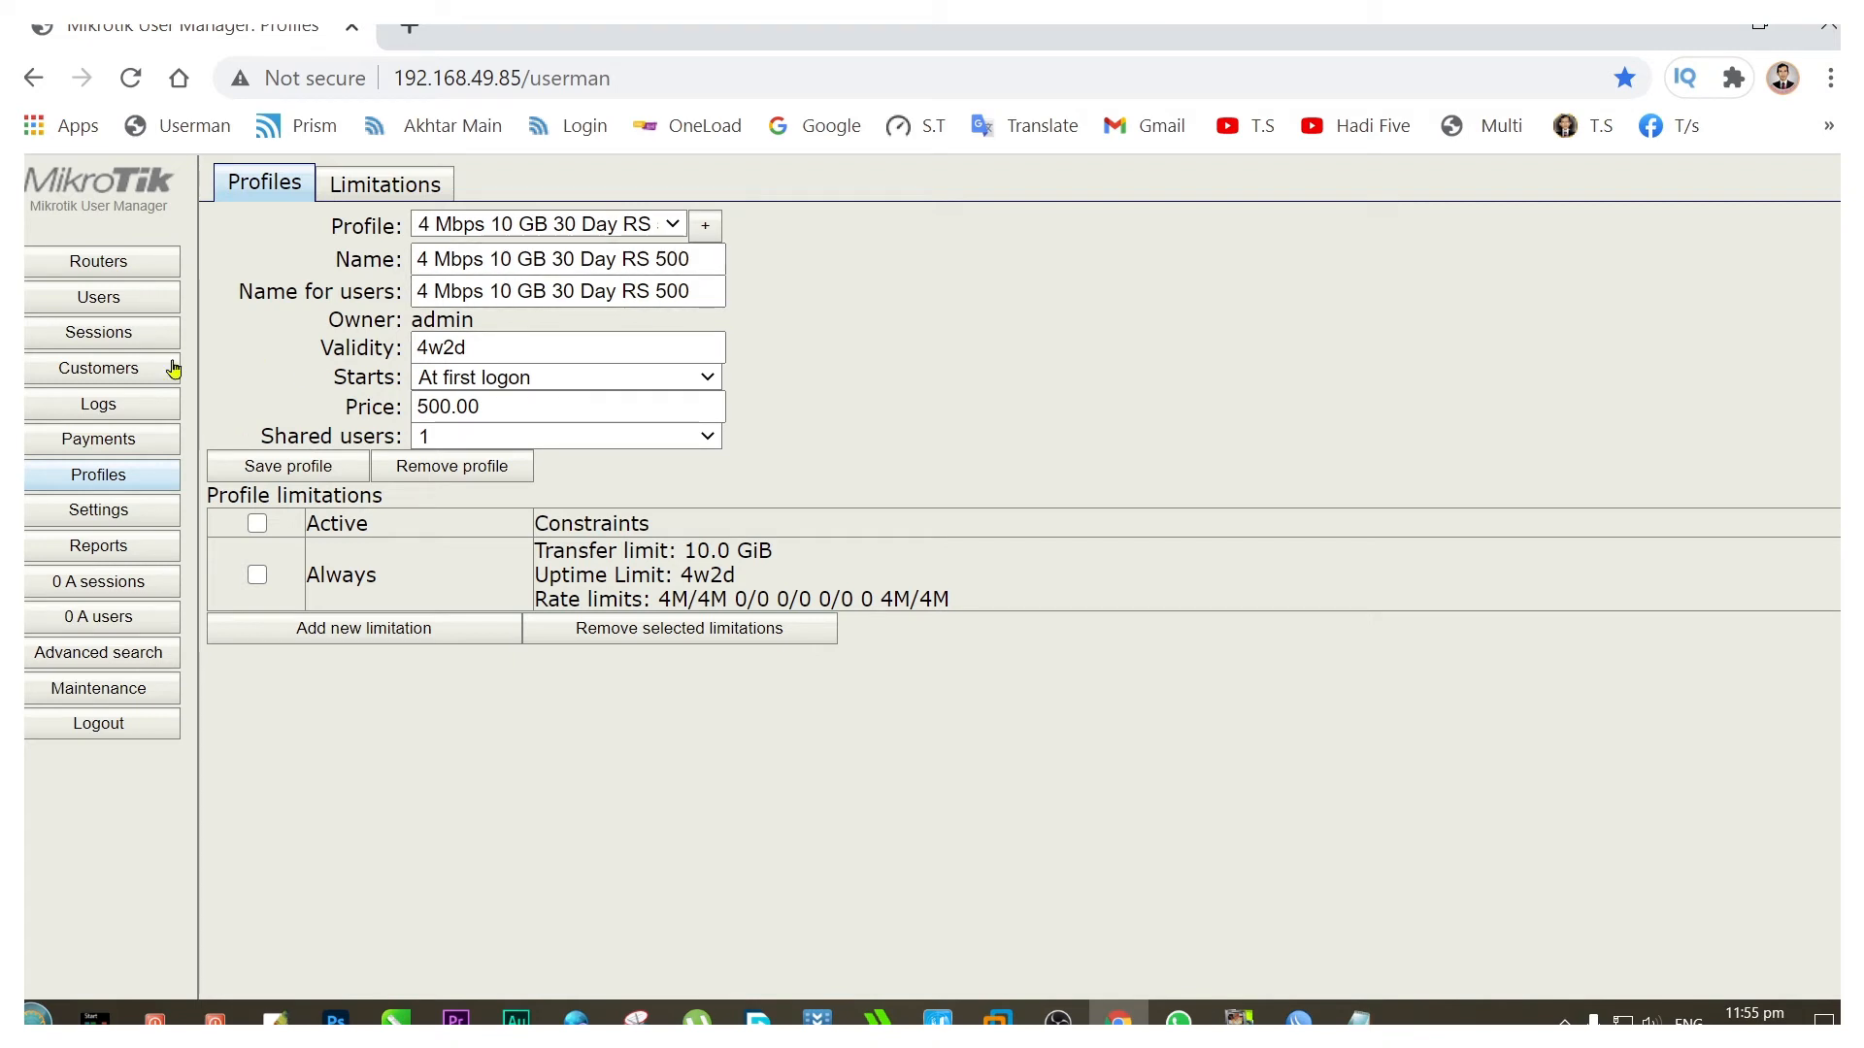
Start a new batch of users, setting the number of users to 5 and the username prefix to 10G.
left_click(115, 303)
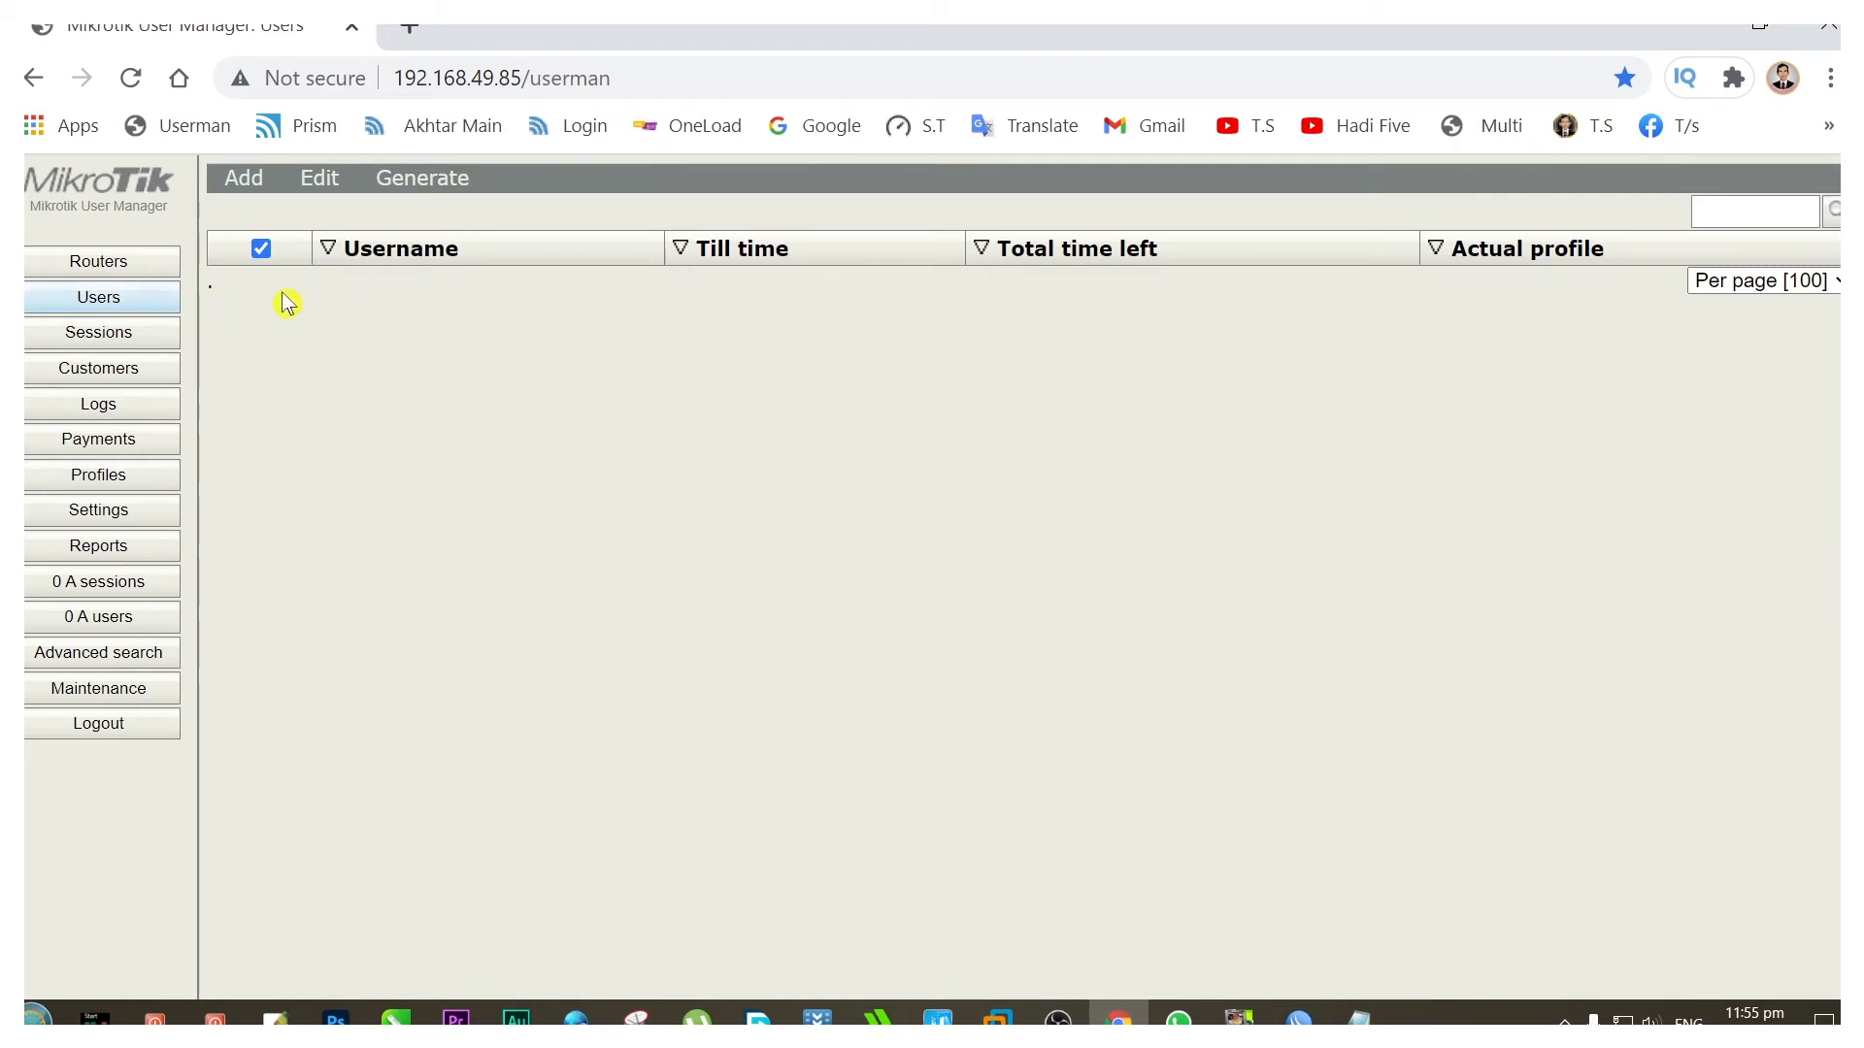
left_click(240, 180)
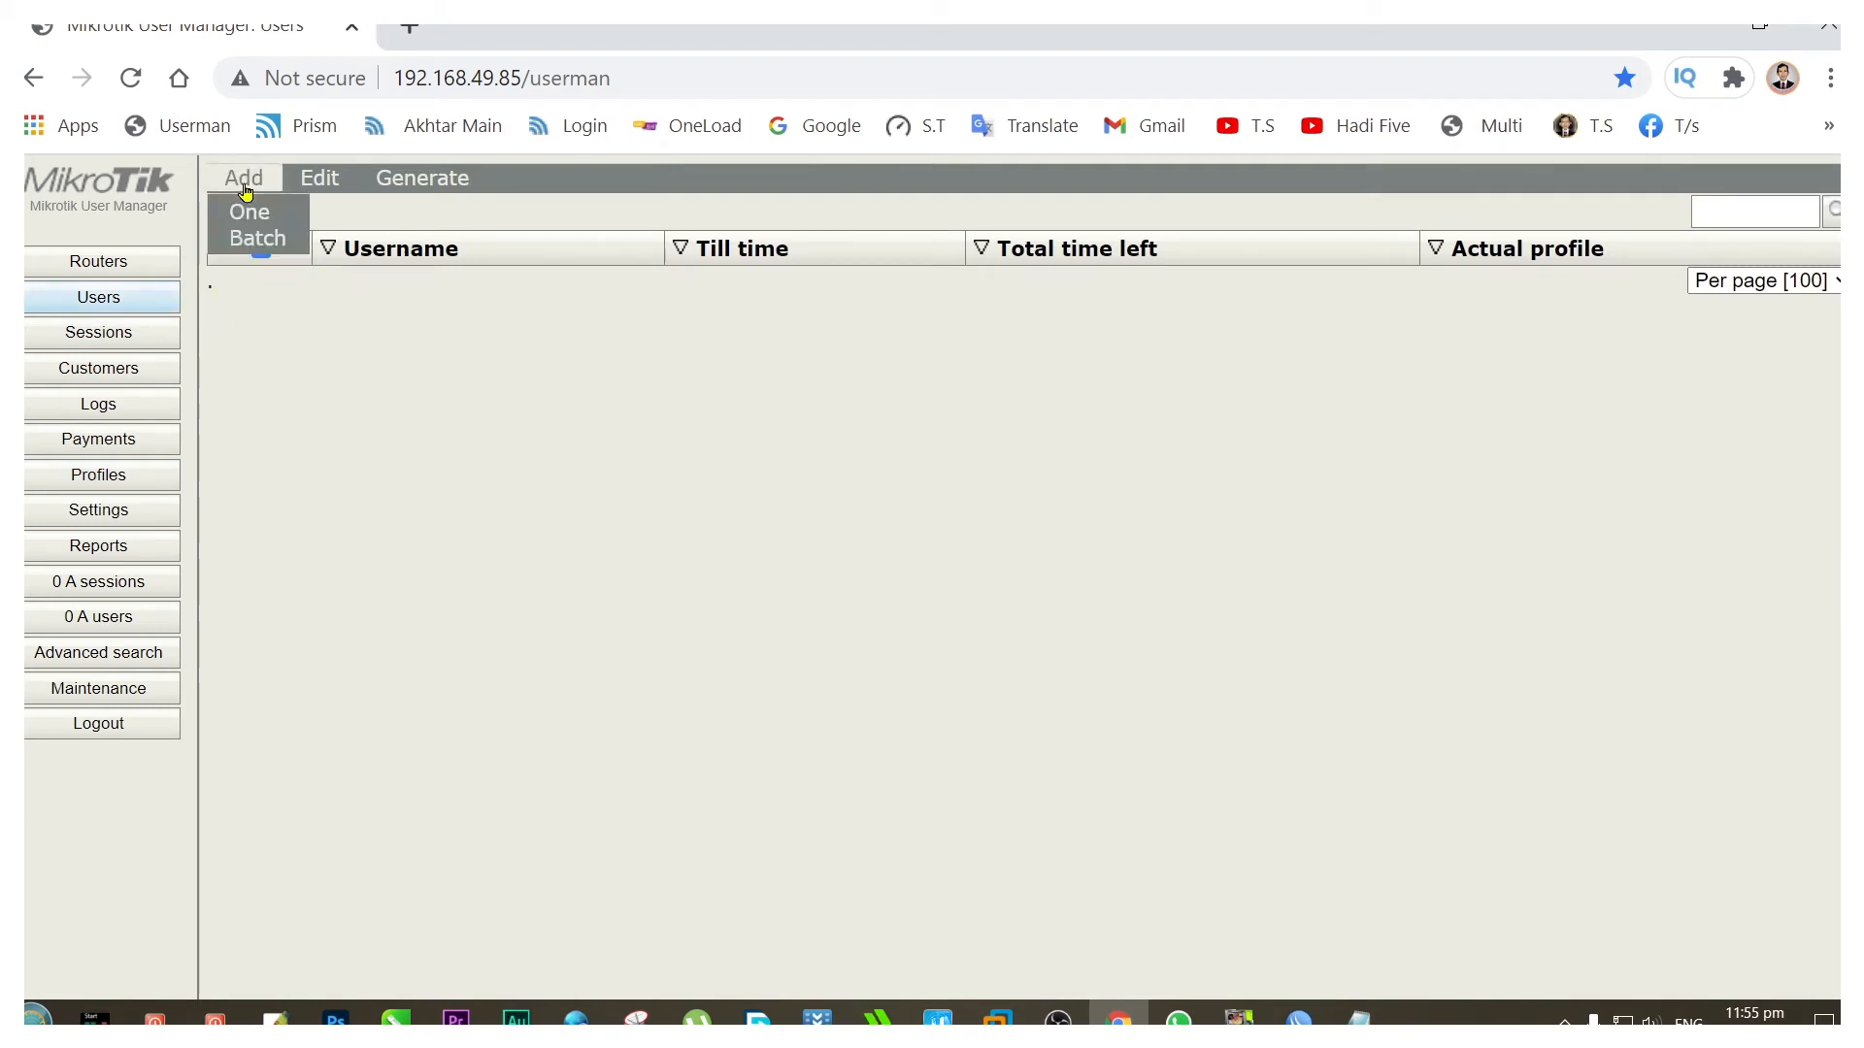
left_click(271, 247)
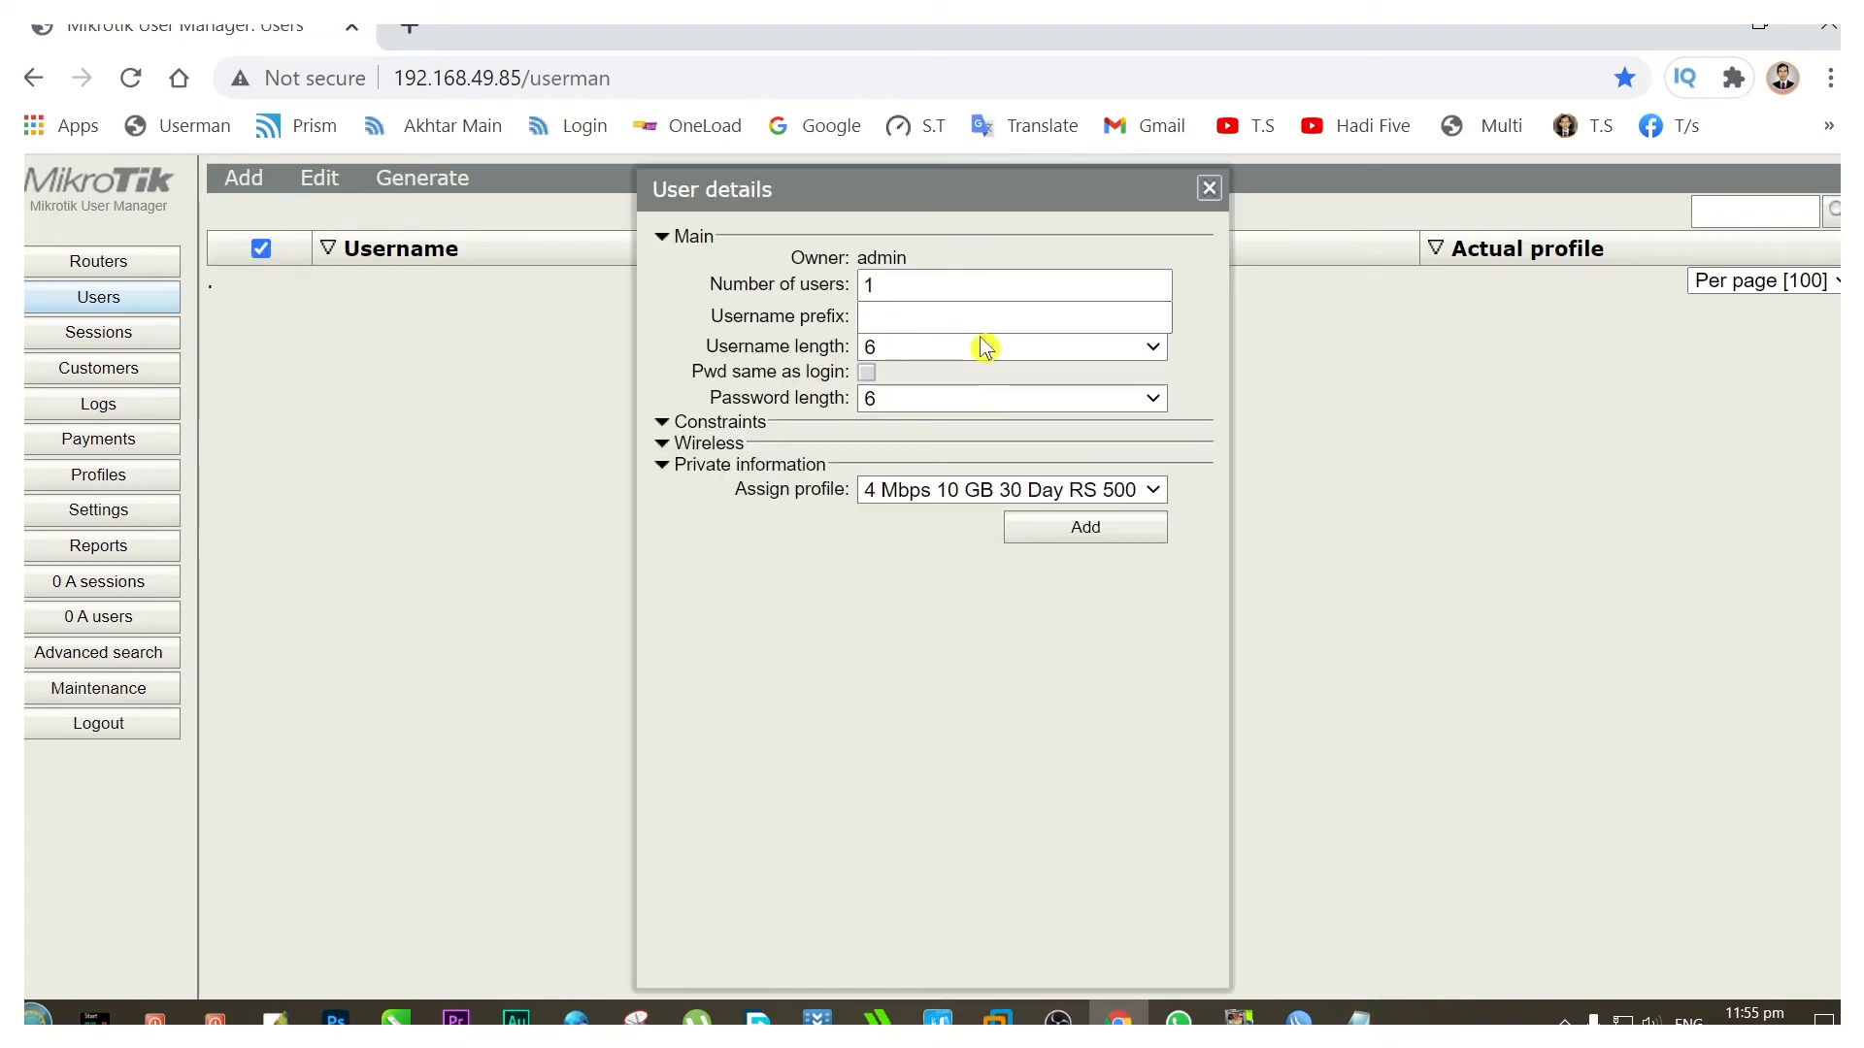
left_click(908, 293)
left_click_drag(917, 283, 827, 281)
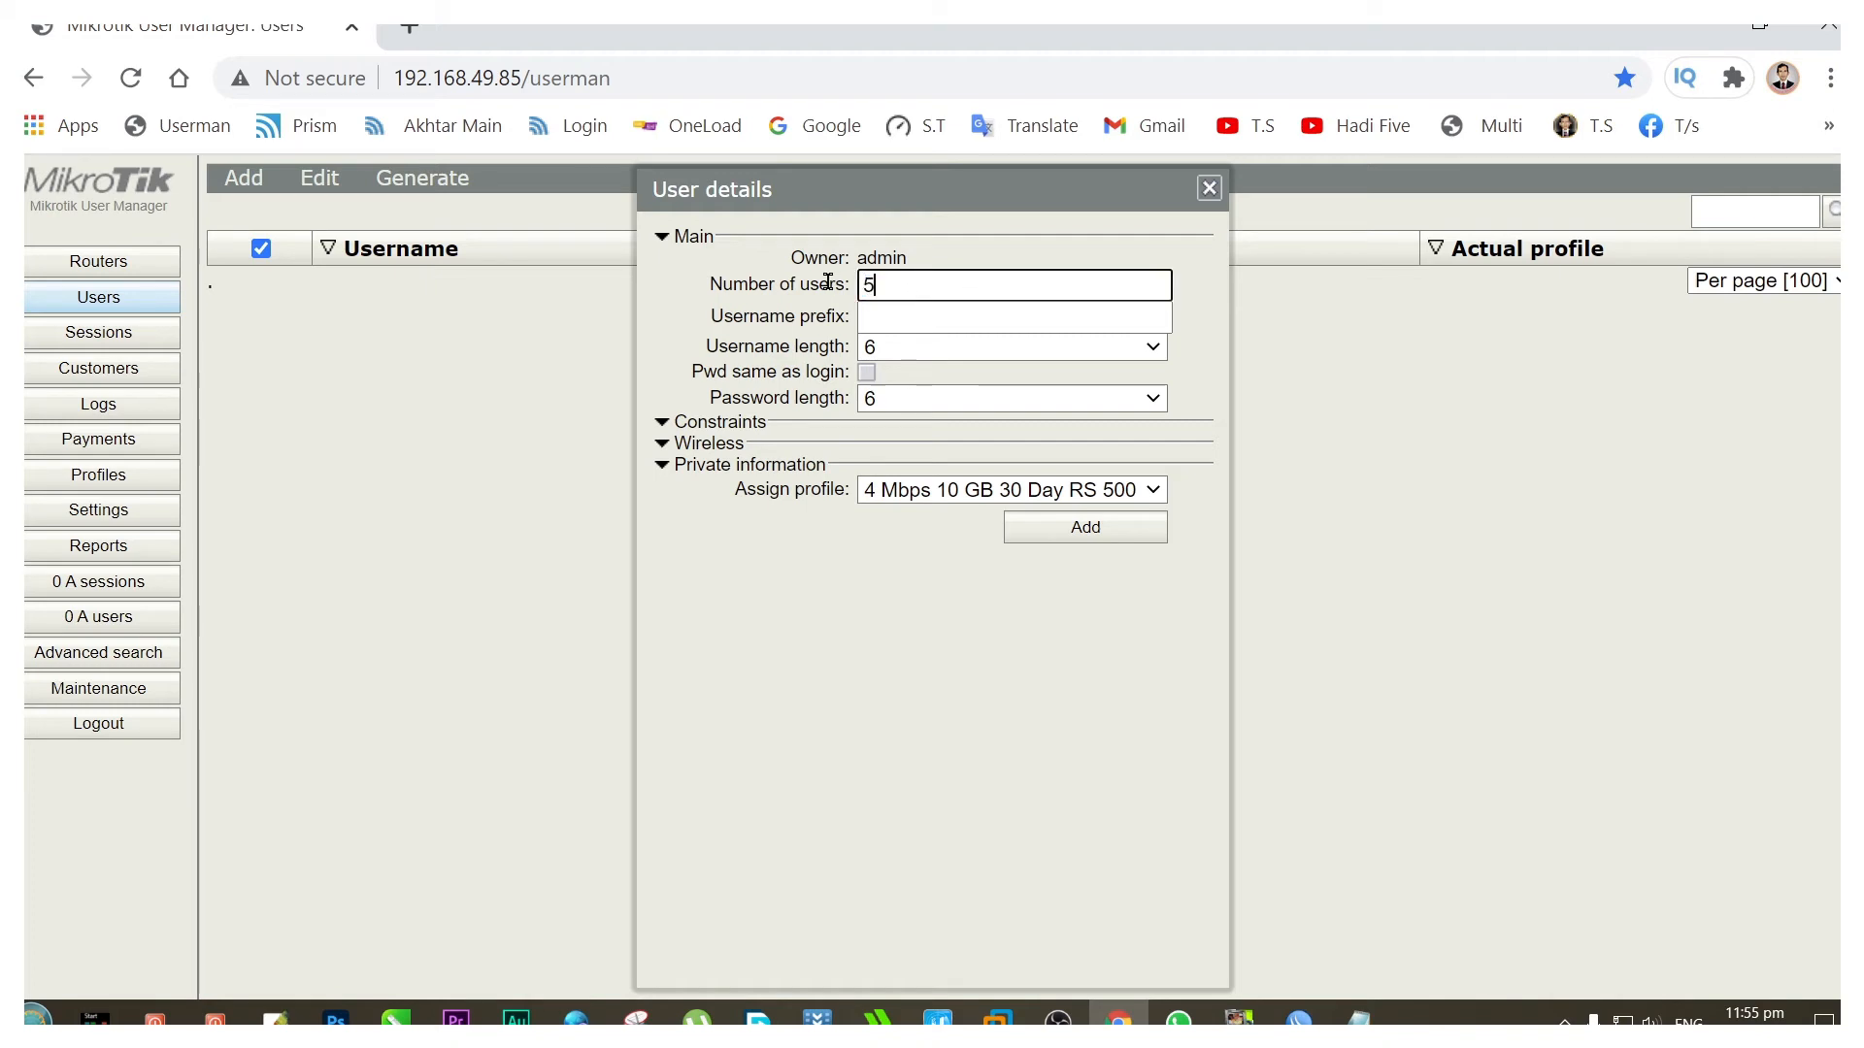
left_click(890, 314)
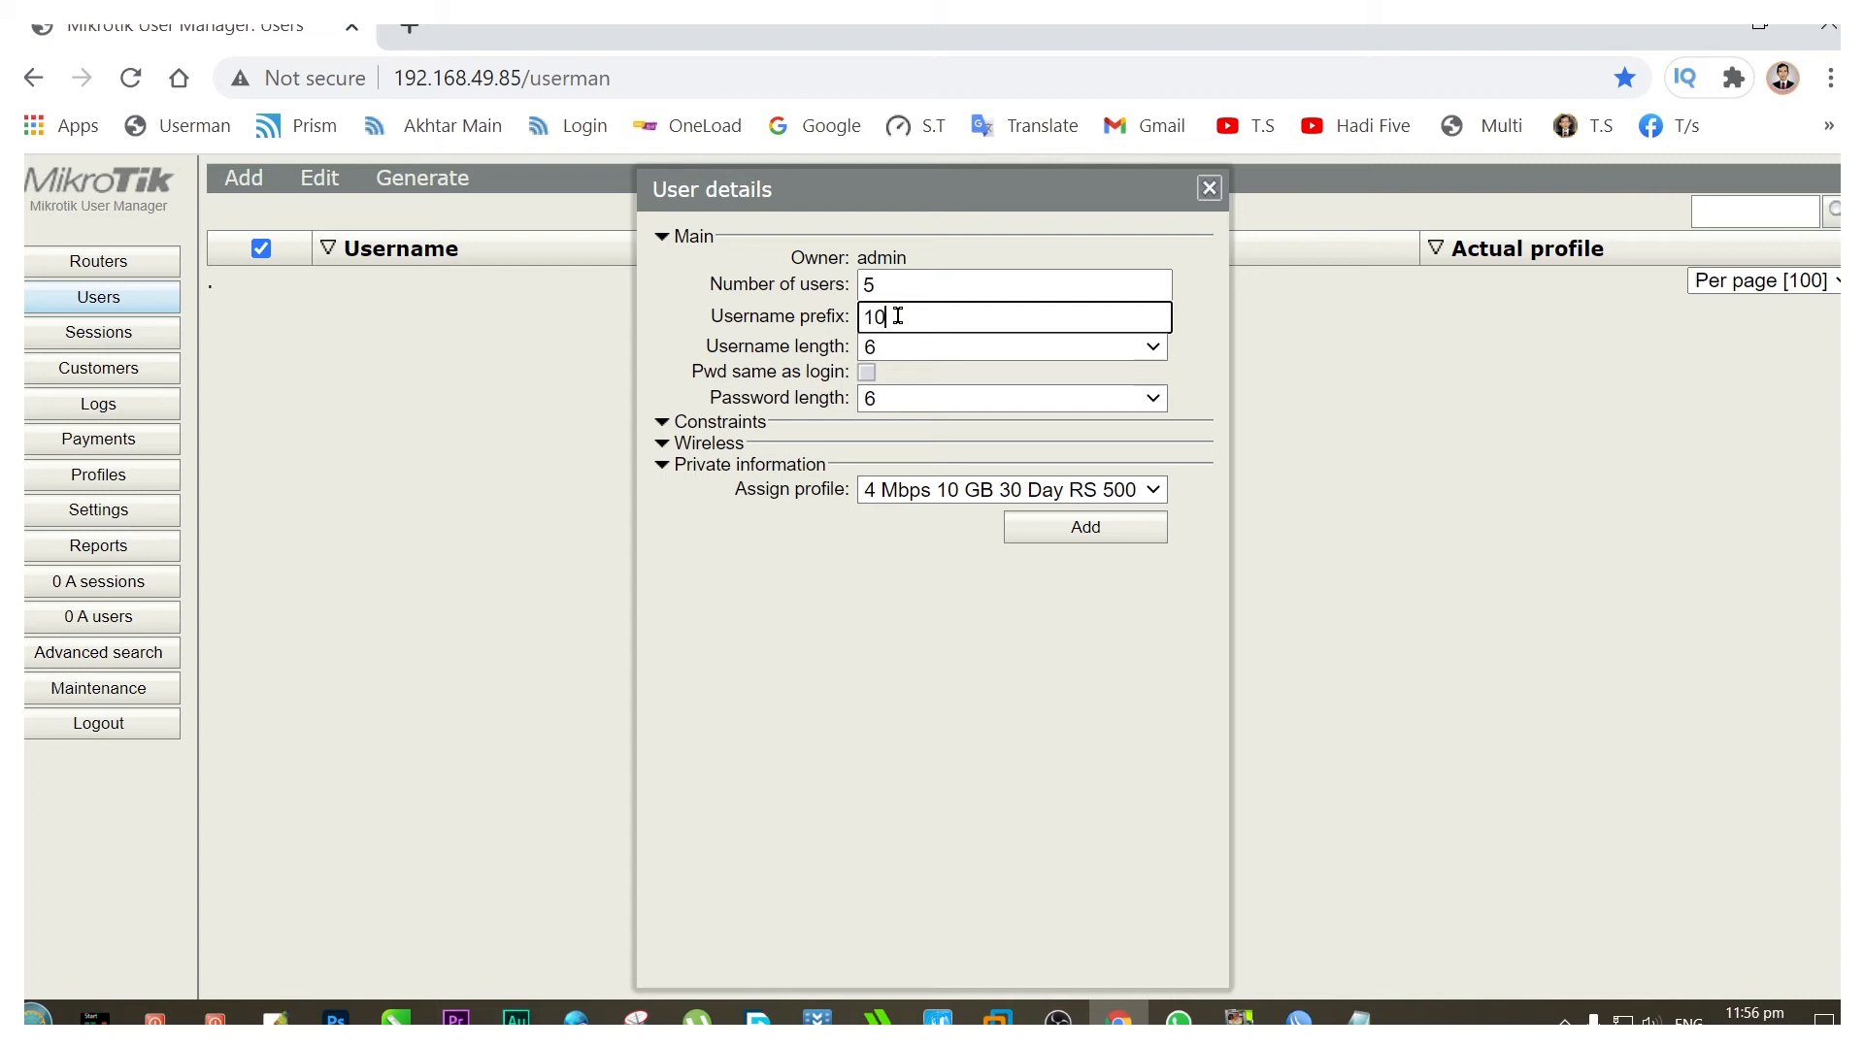
type("G")
Set the batch's username length to 5 and its password length to 8.
left_click_drag(705, 347, 853, 355)
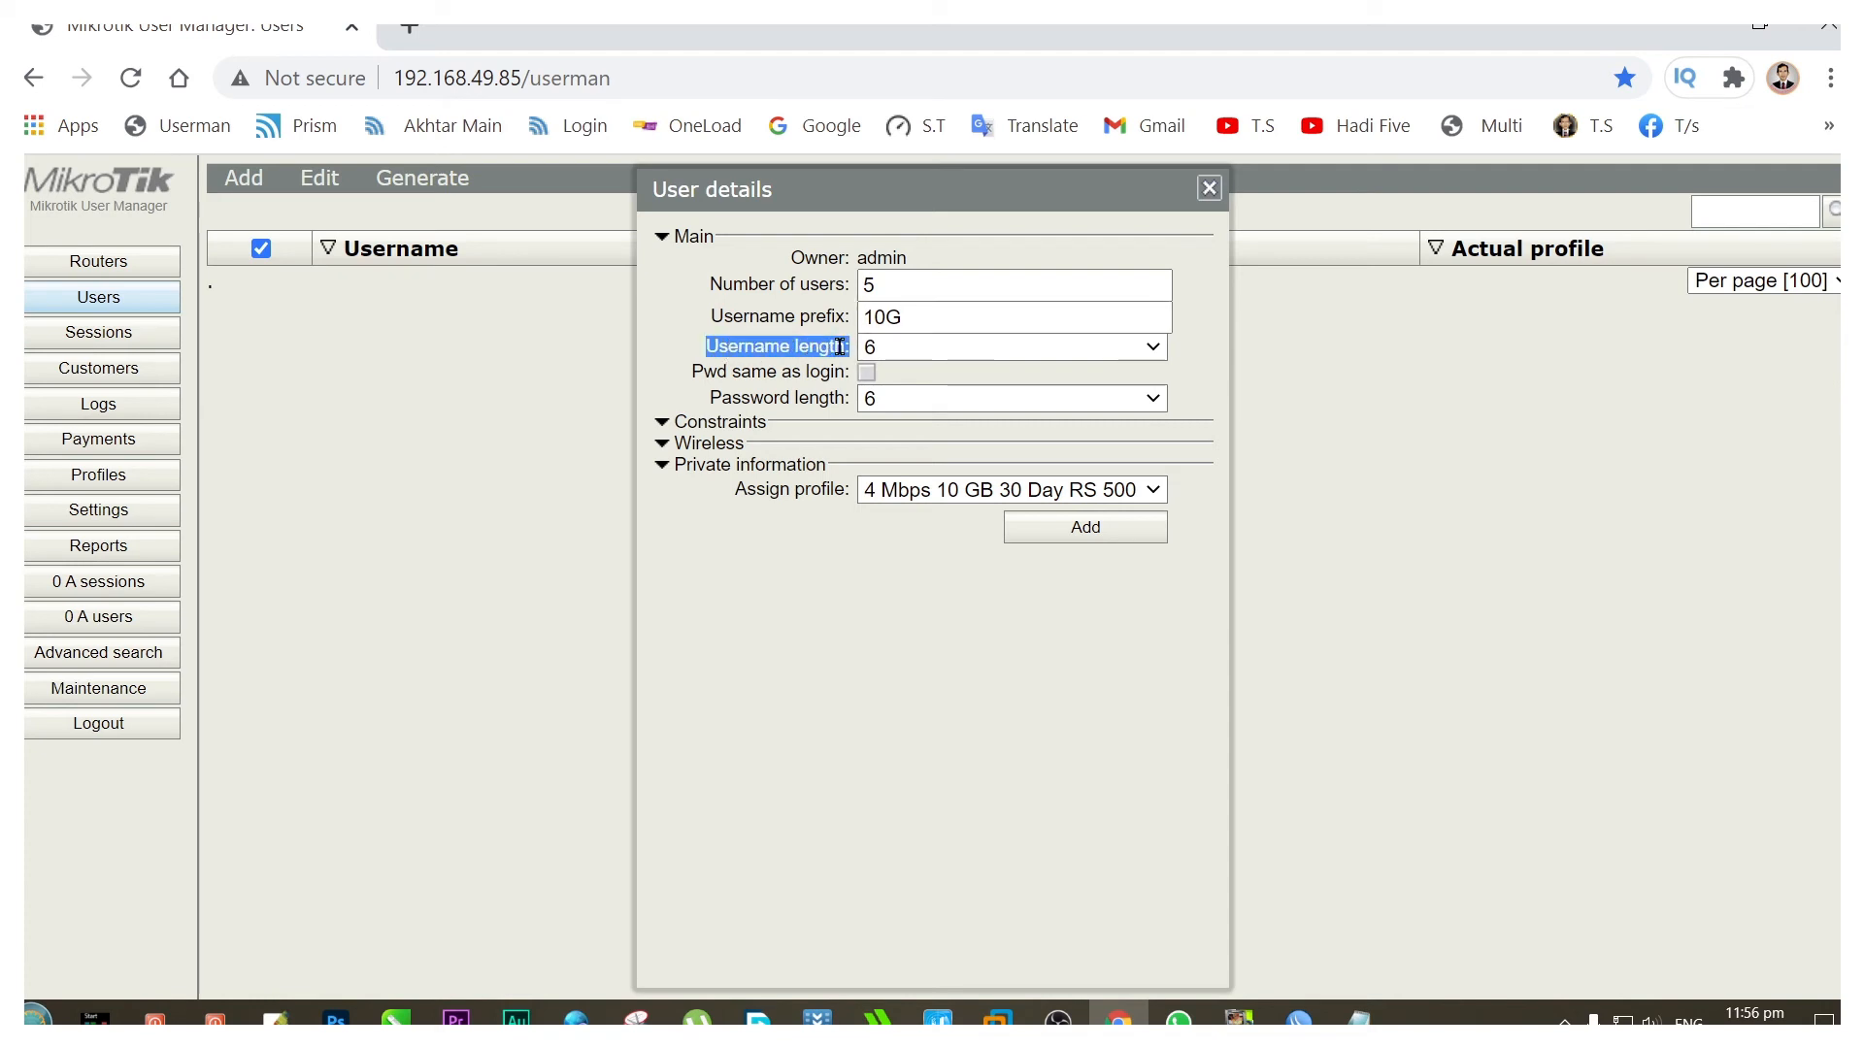
left_click_drag(899, 320, 855, 322)
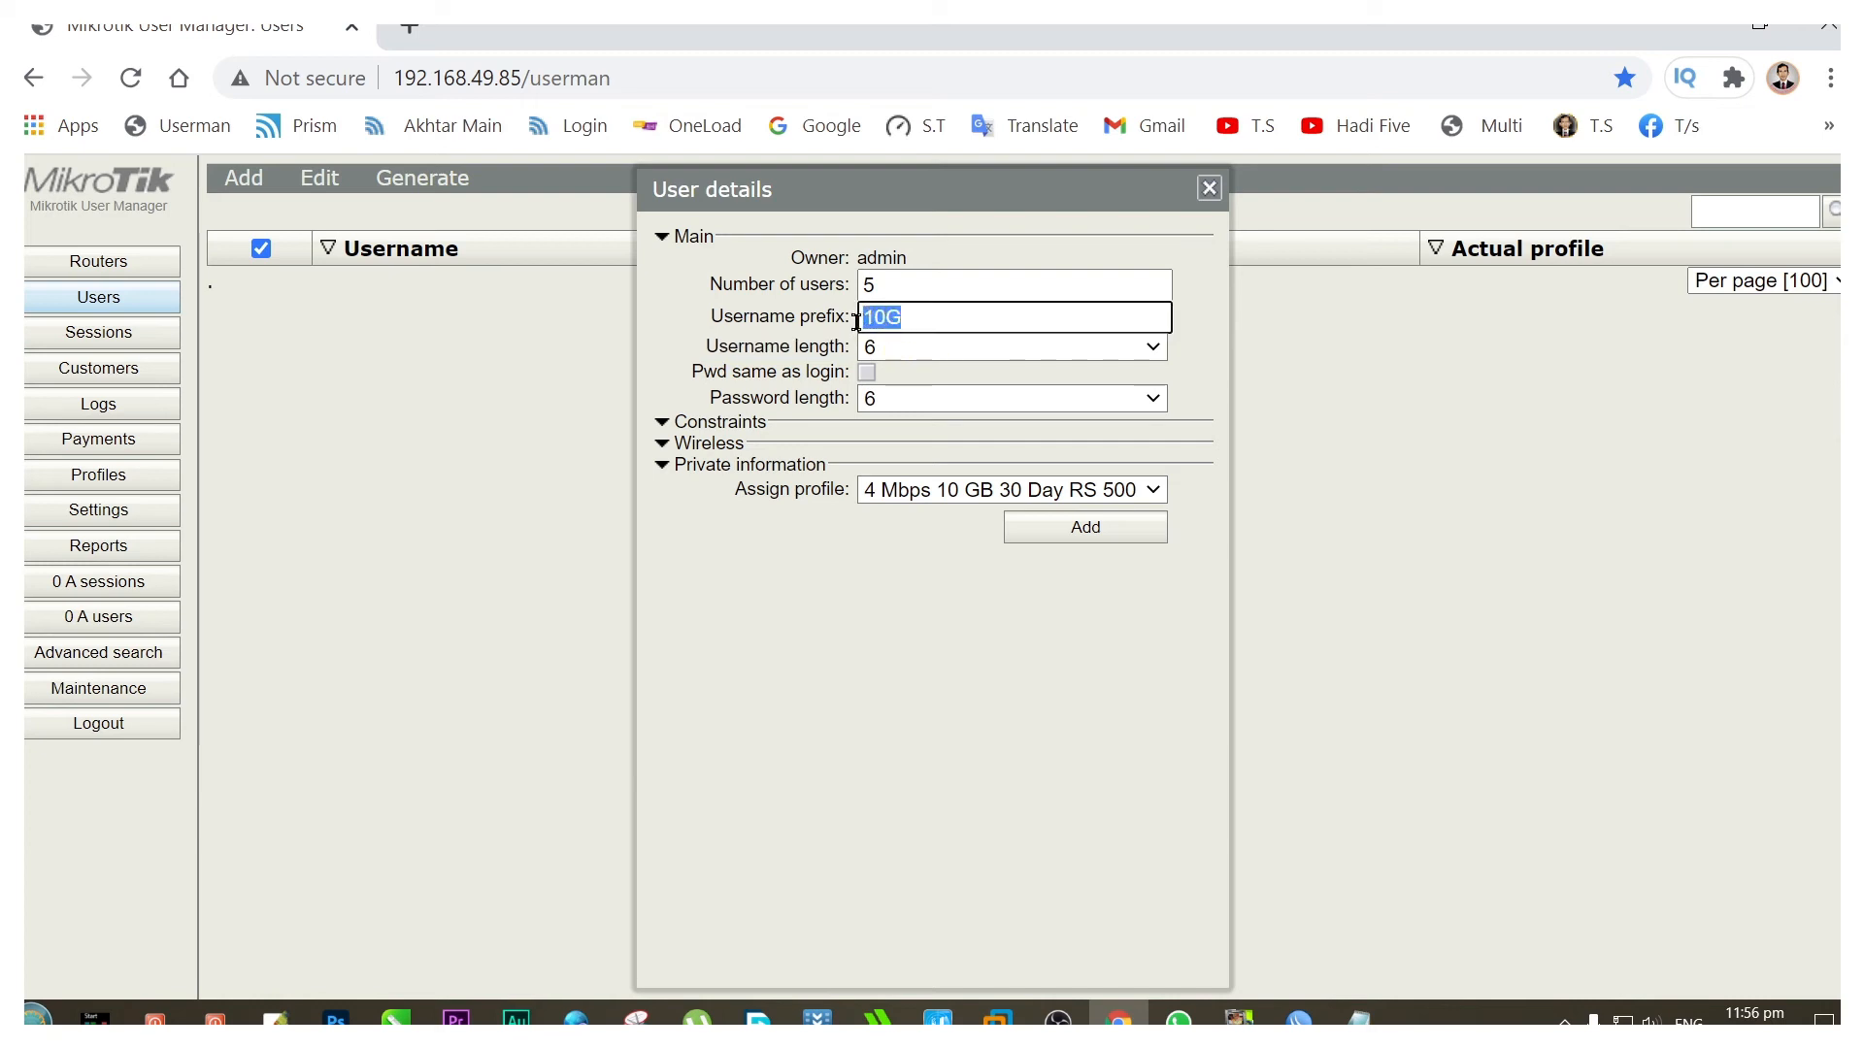
left_click(909, 346)
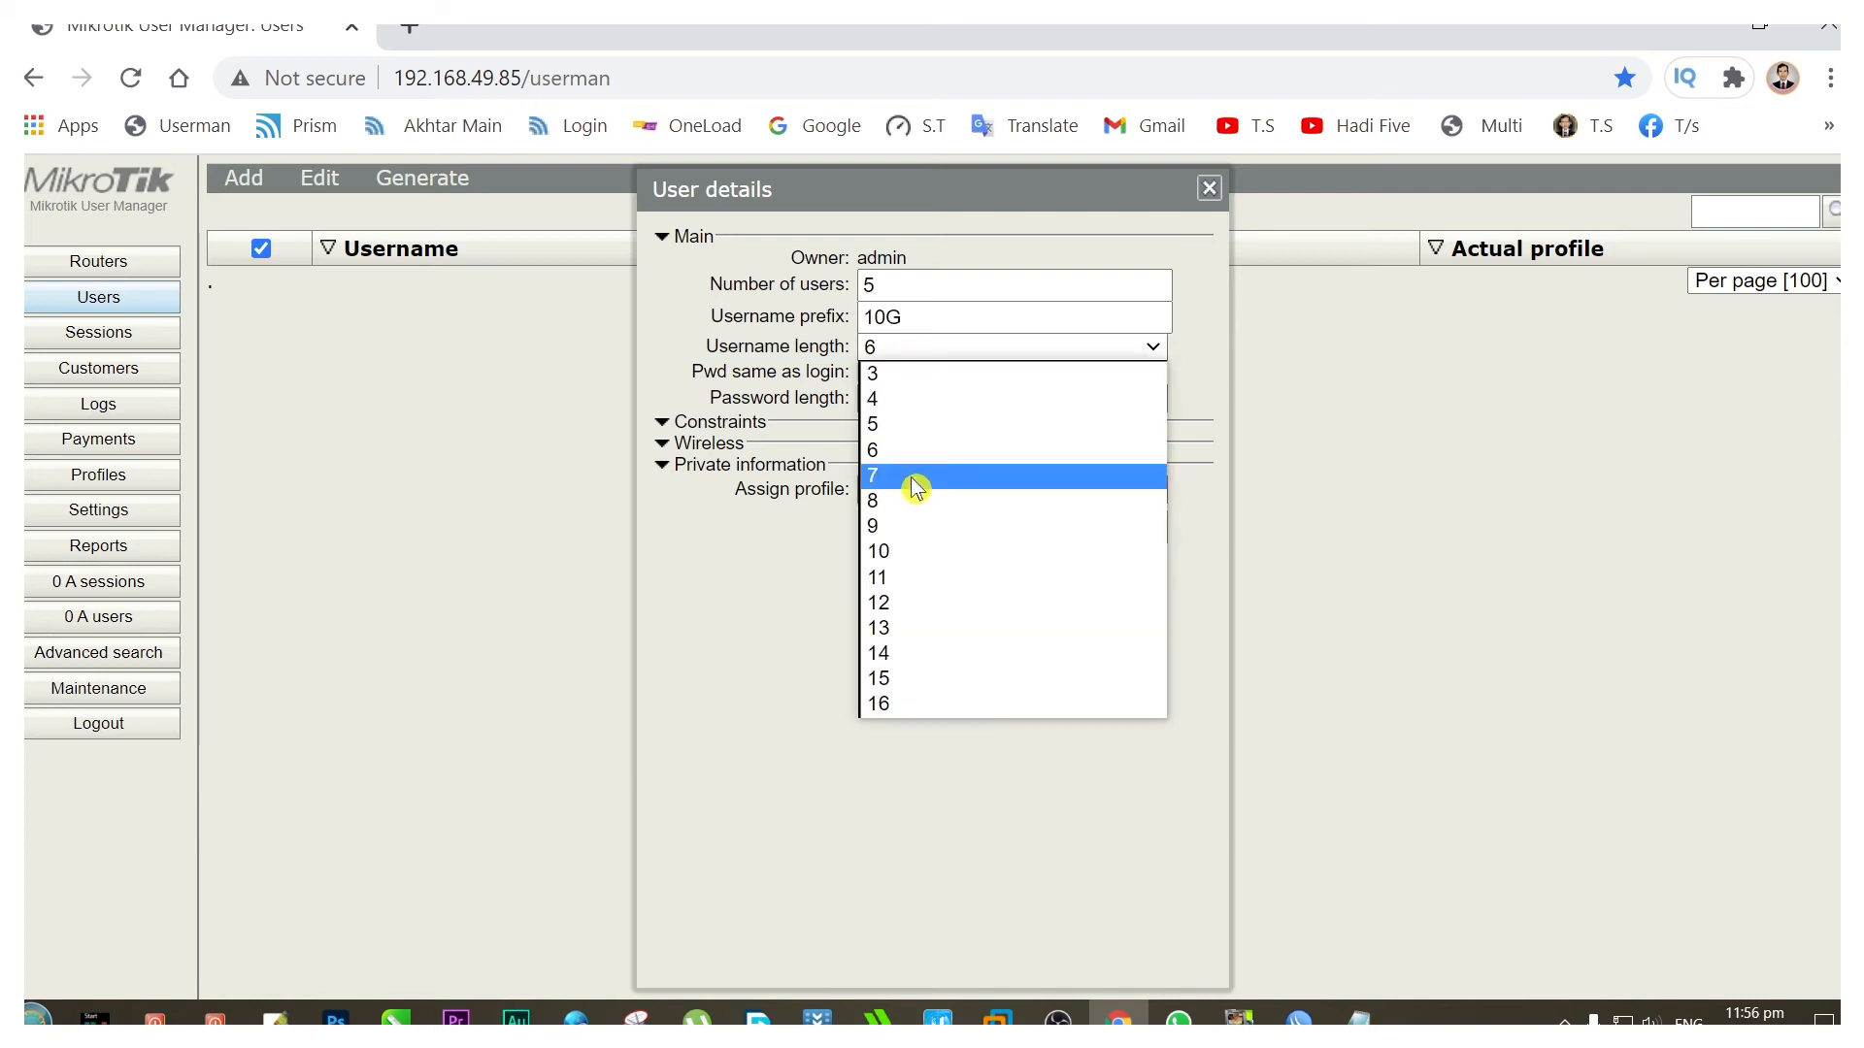
left_click(883, 424)
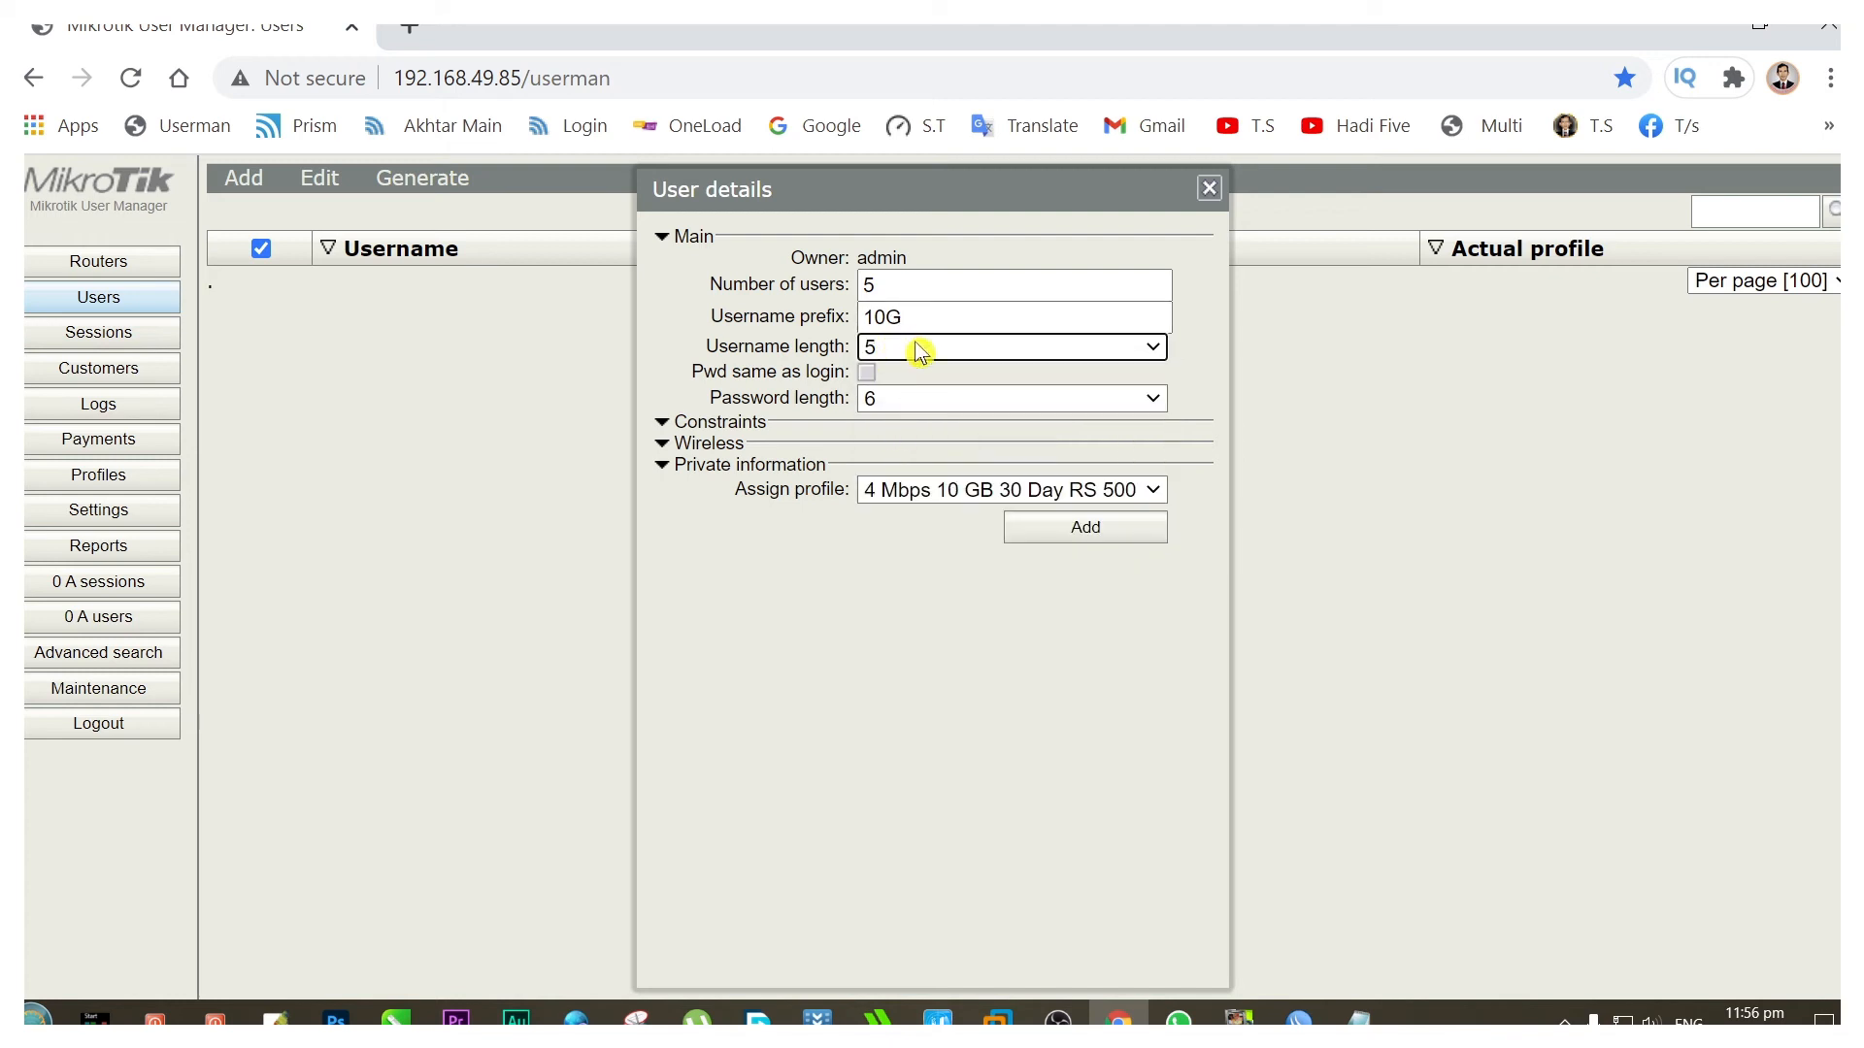
left_click(932, 406)
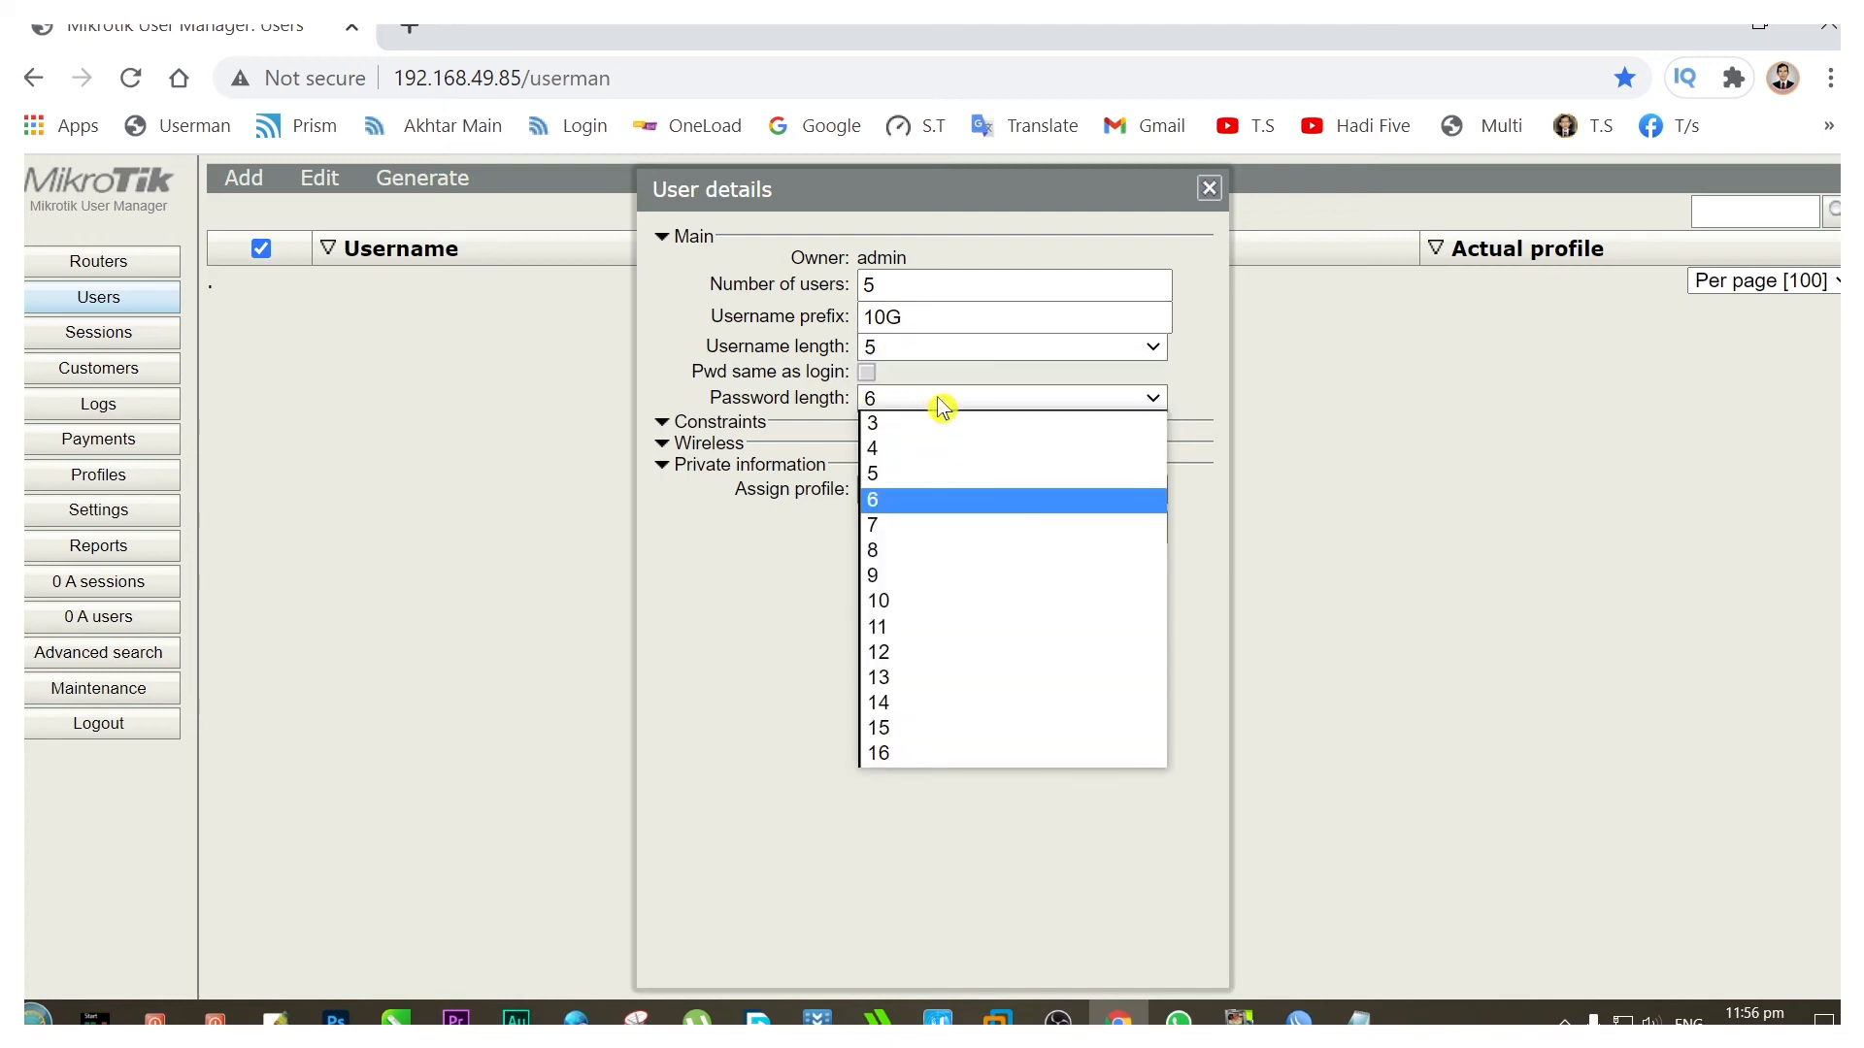
left_click(902, 554)
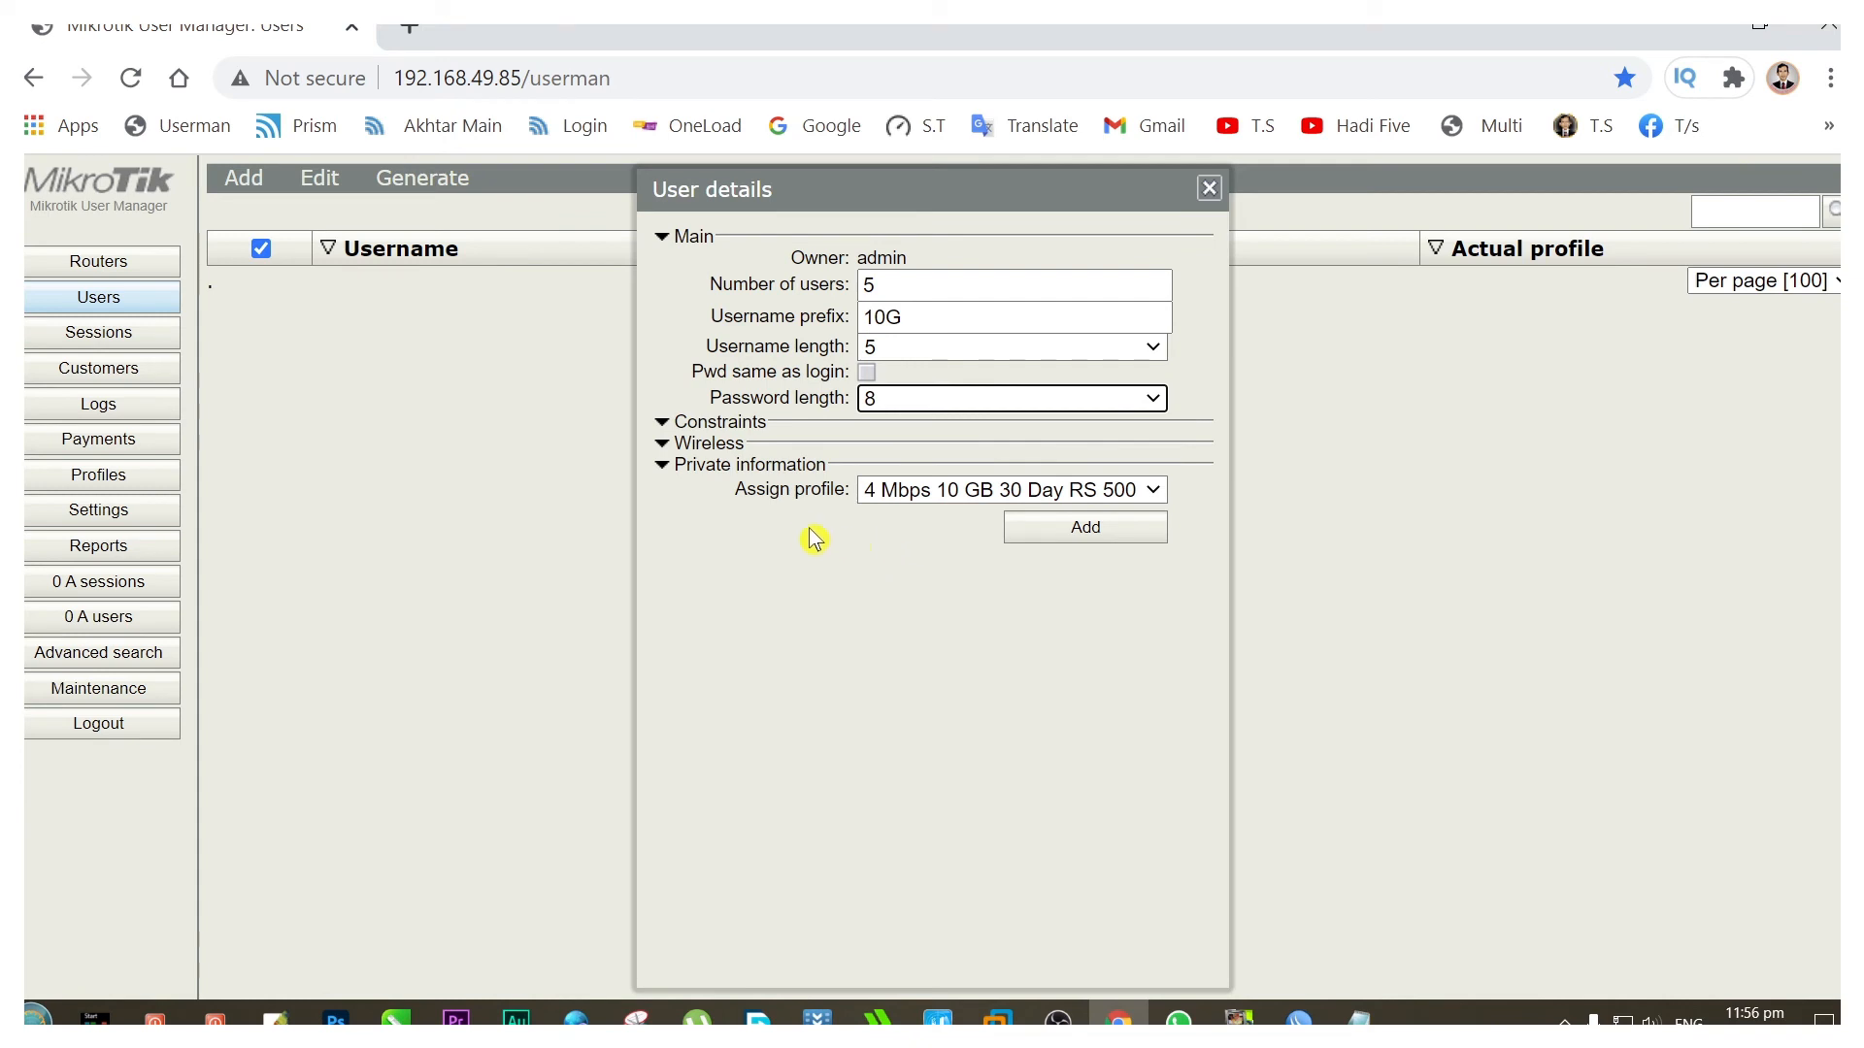
Assign the "4 Mbps 10 GB 30 Day RS 500" profile to the batch, add the users and close the user details.
left_click(1005, 495)
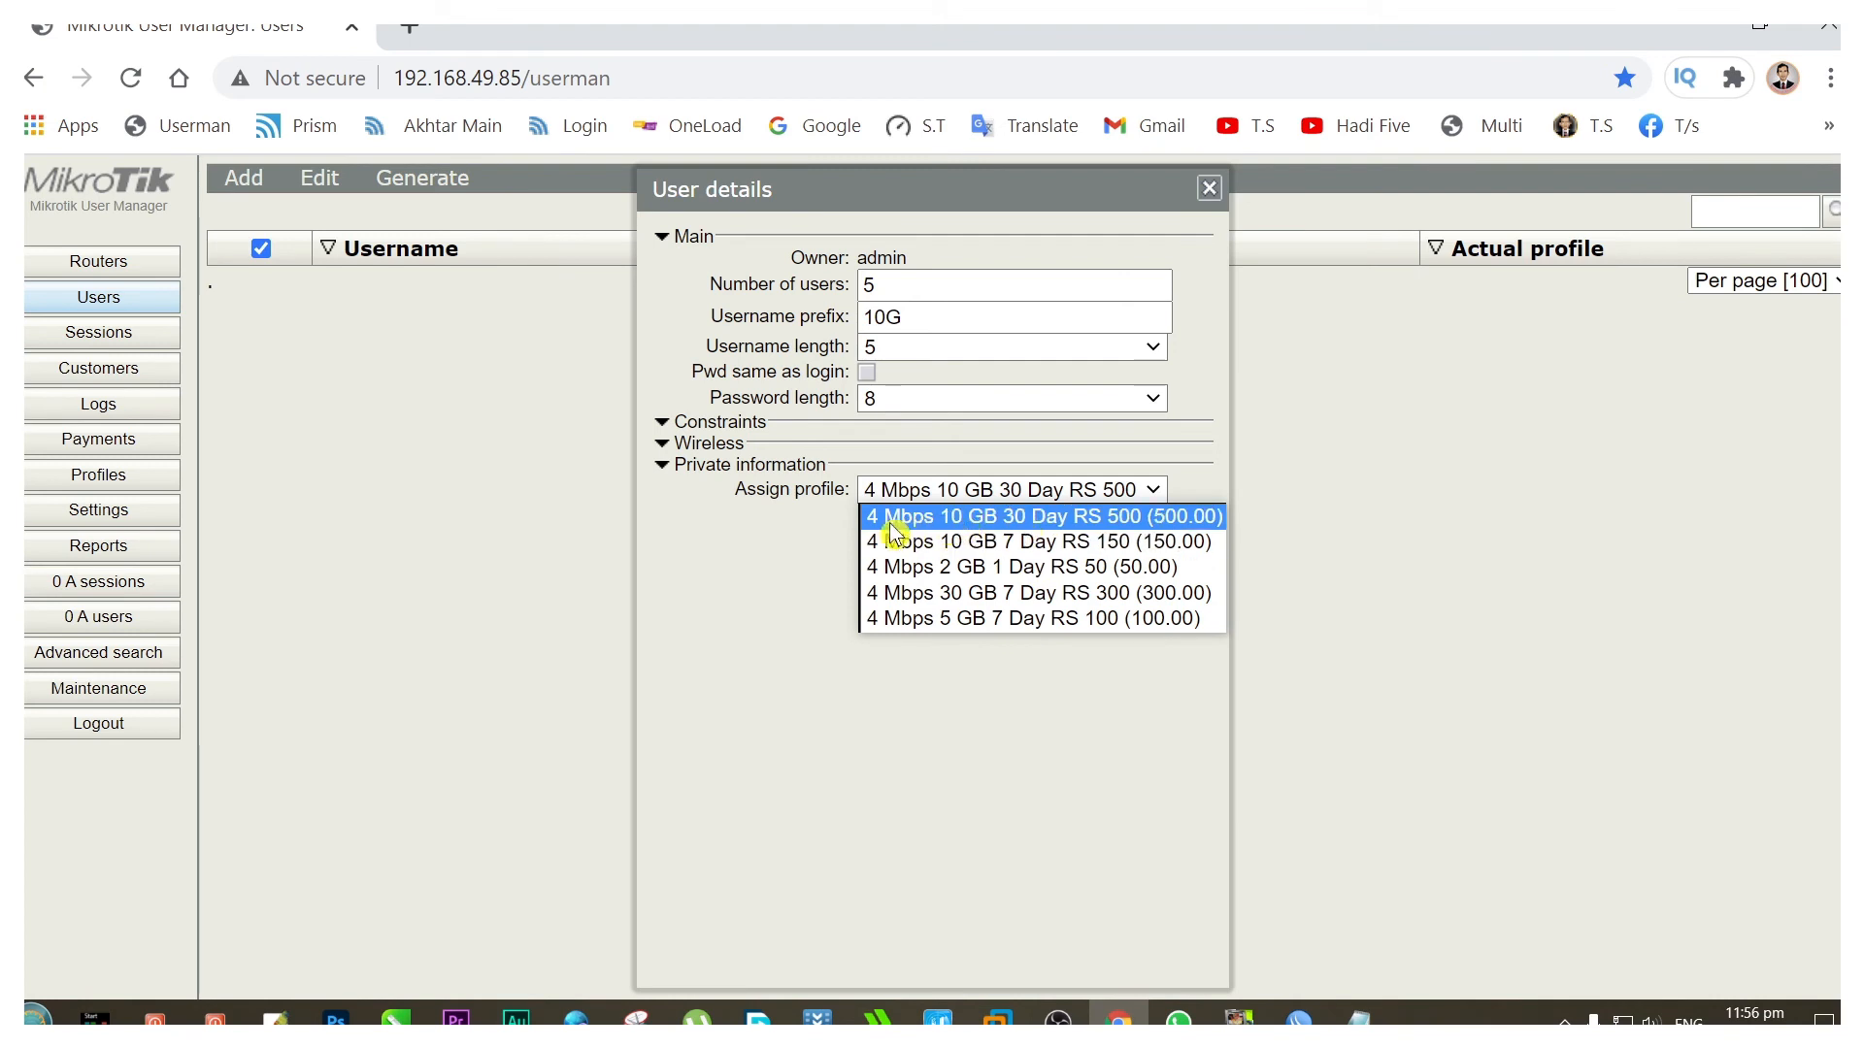
left_click(1119, 517)
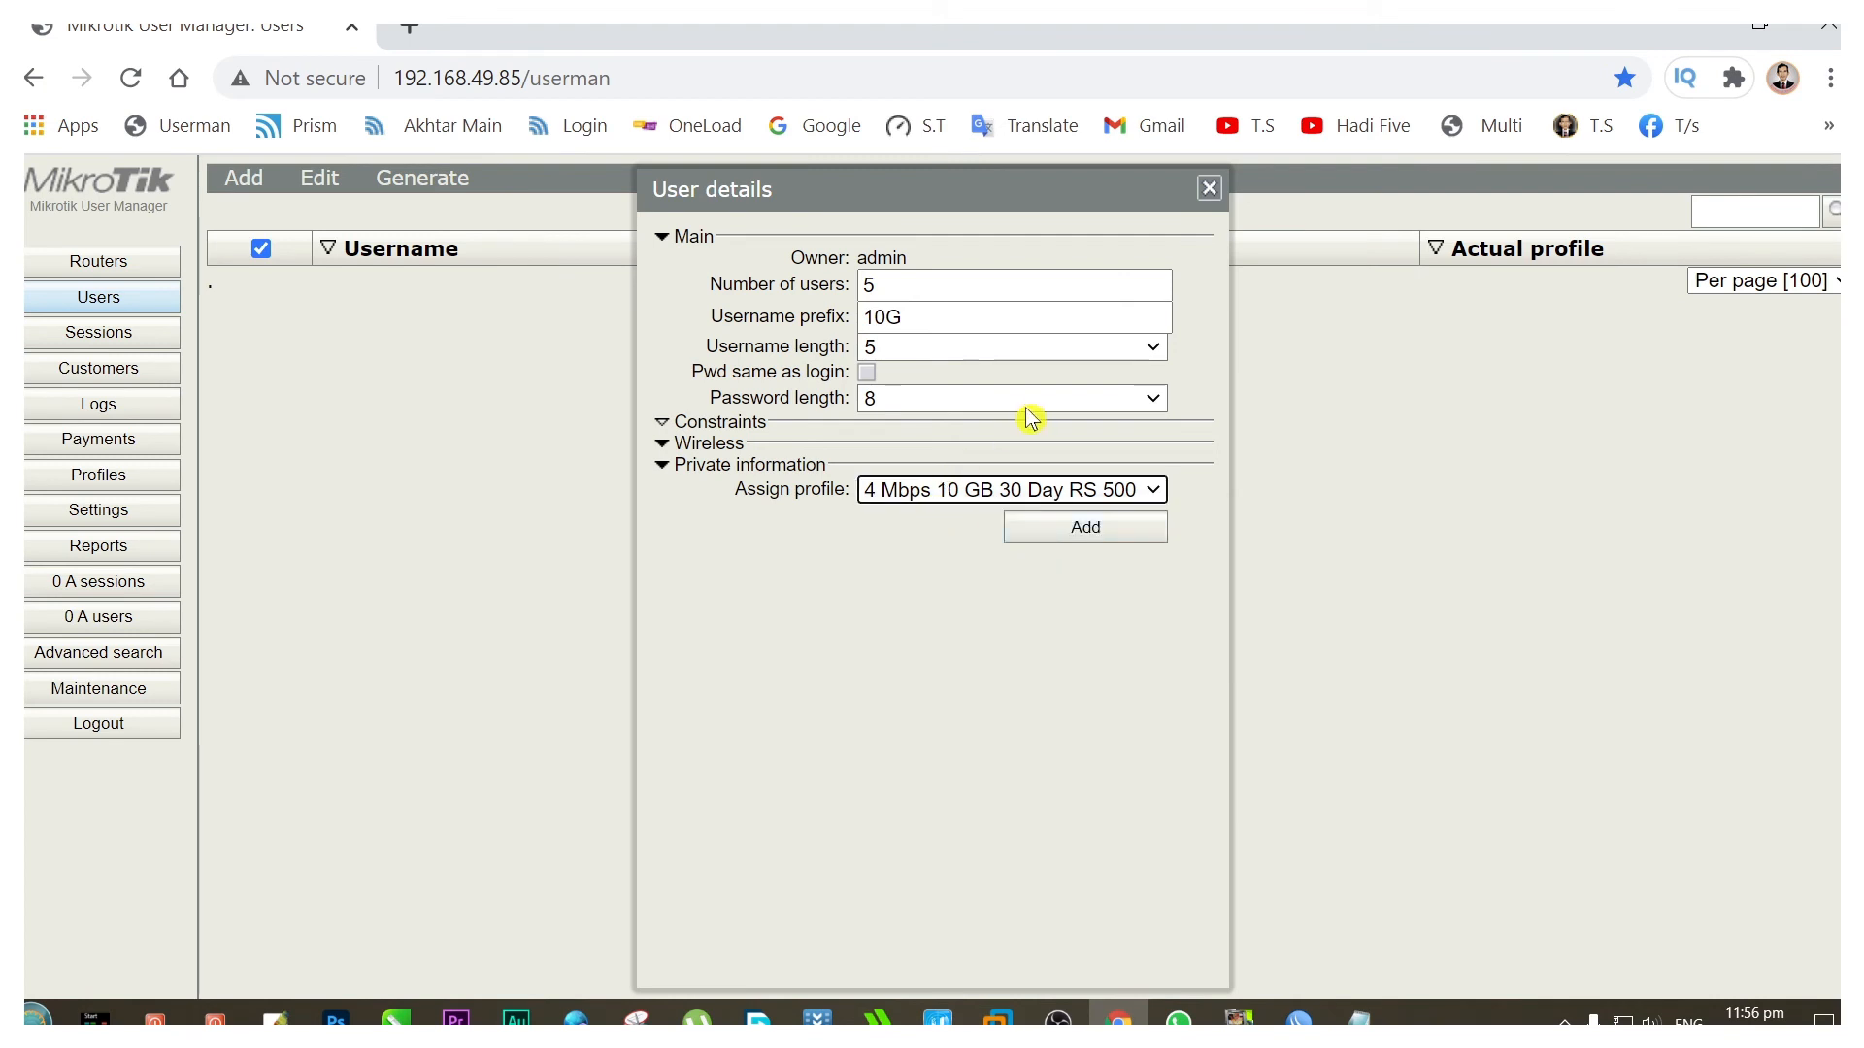
left_click(1091, 542)
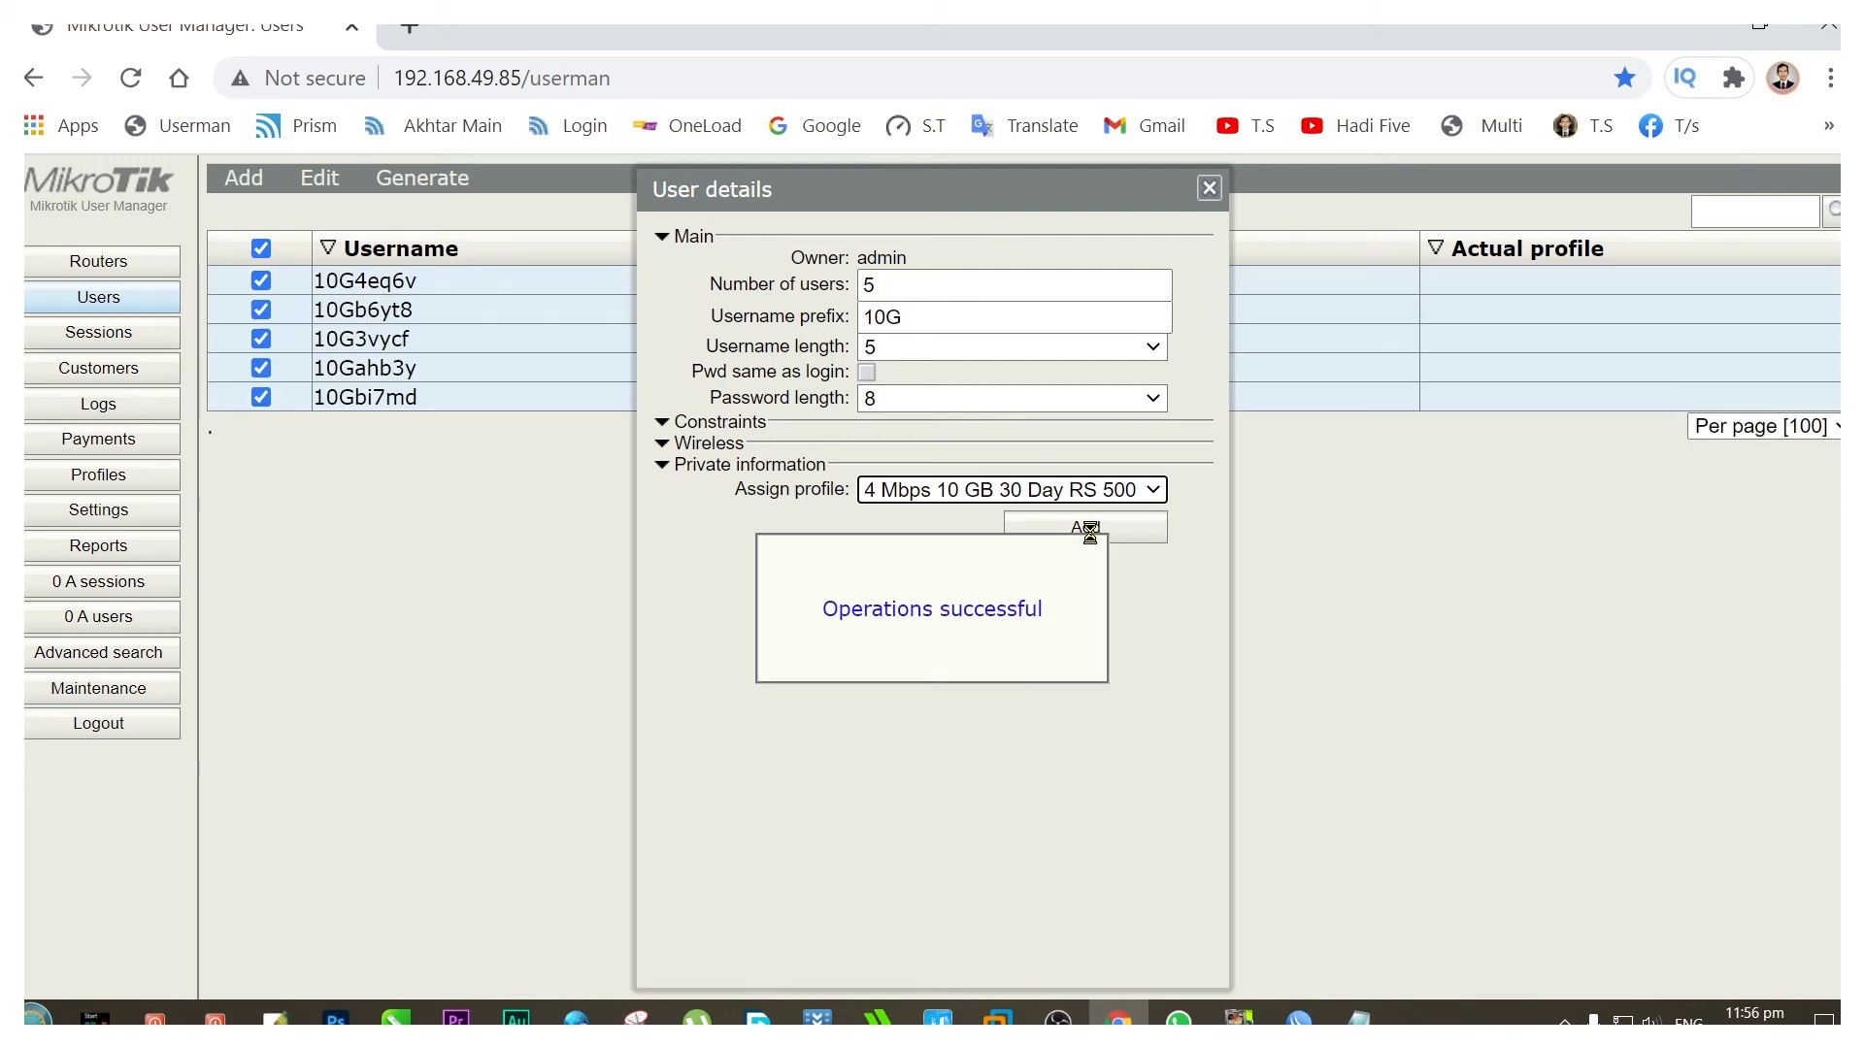
left_click(1210, 189)
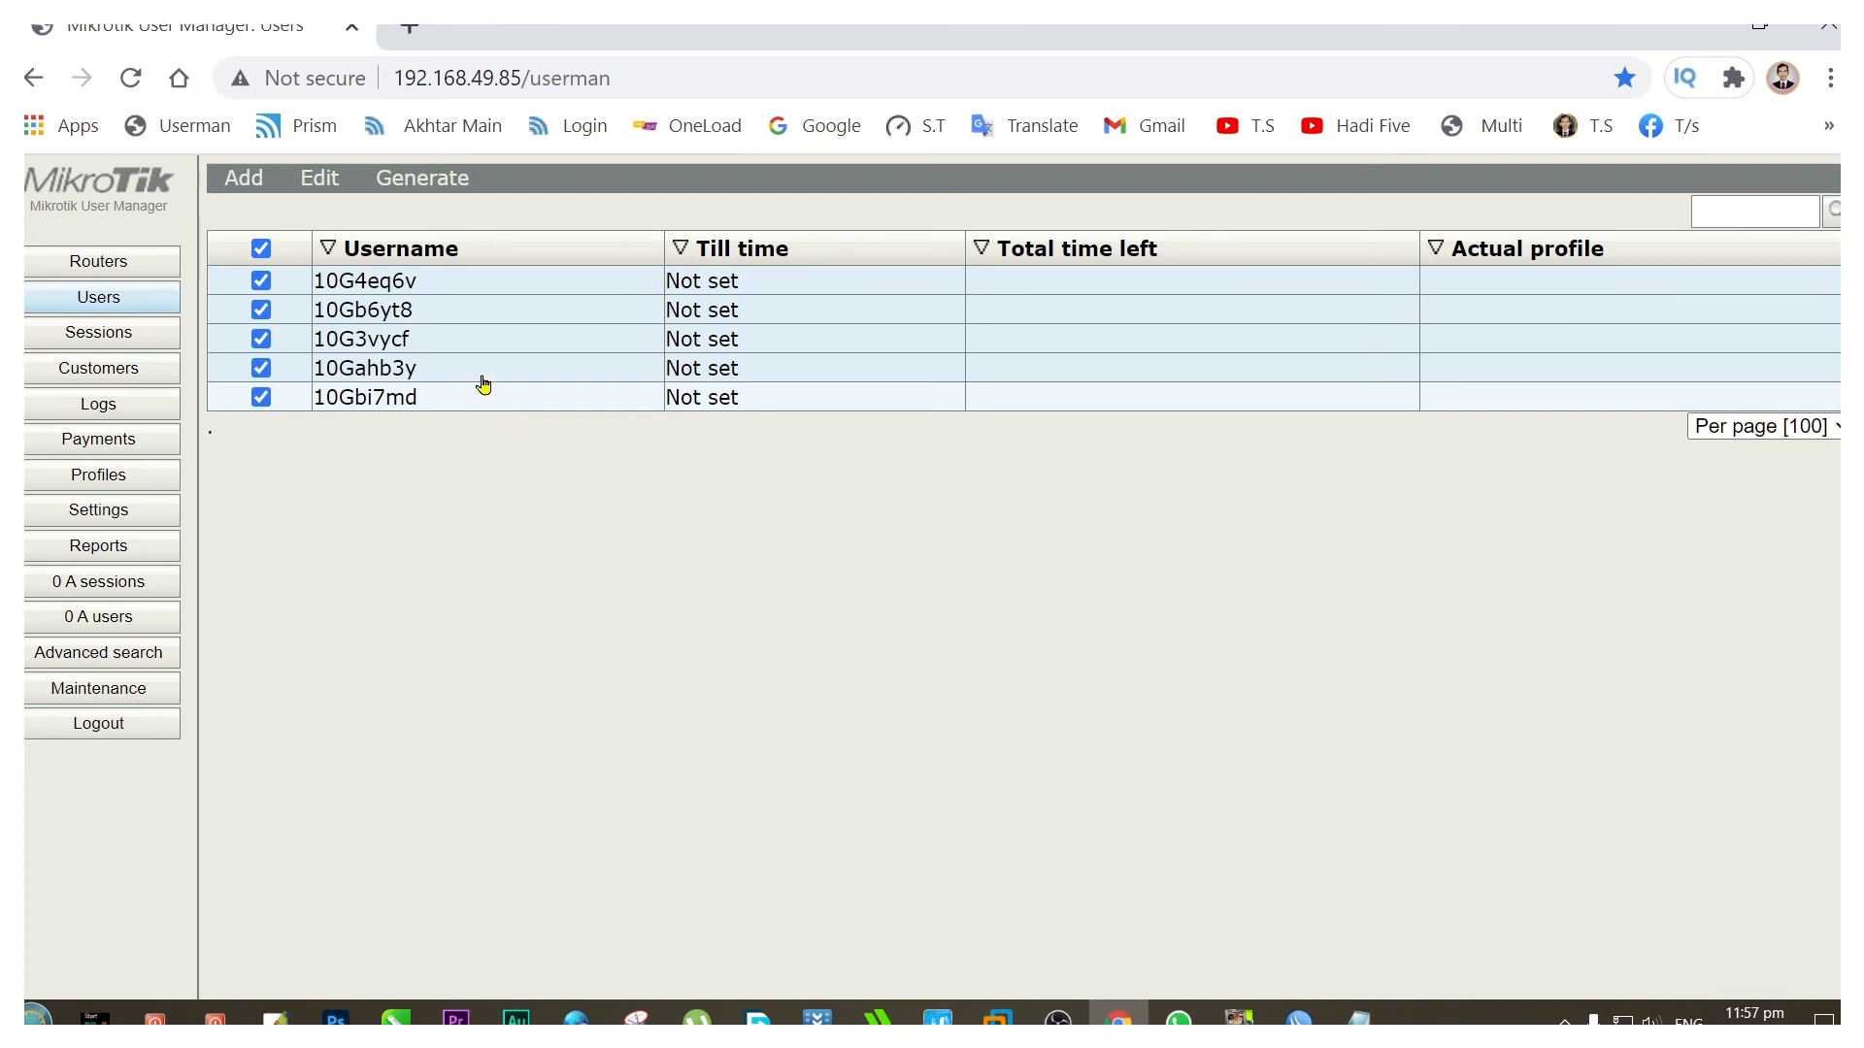
Generate vouchers for all the selected users with the download as file option turned off.
left_click(434, 183)
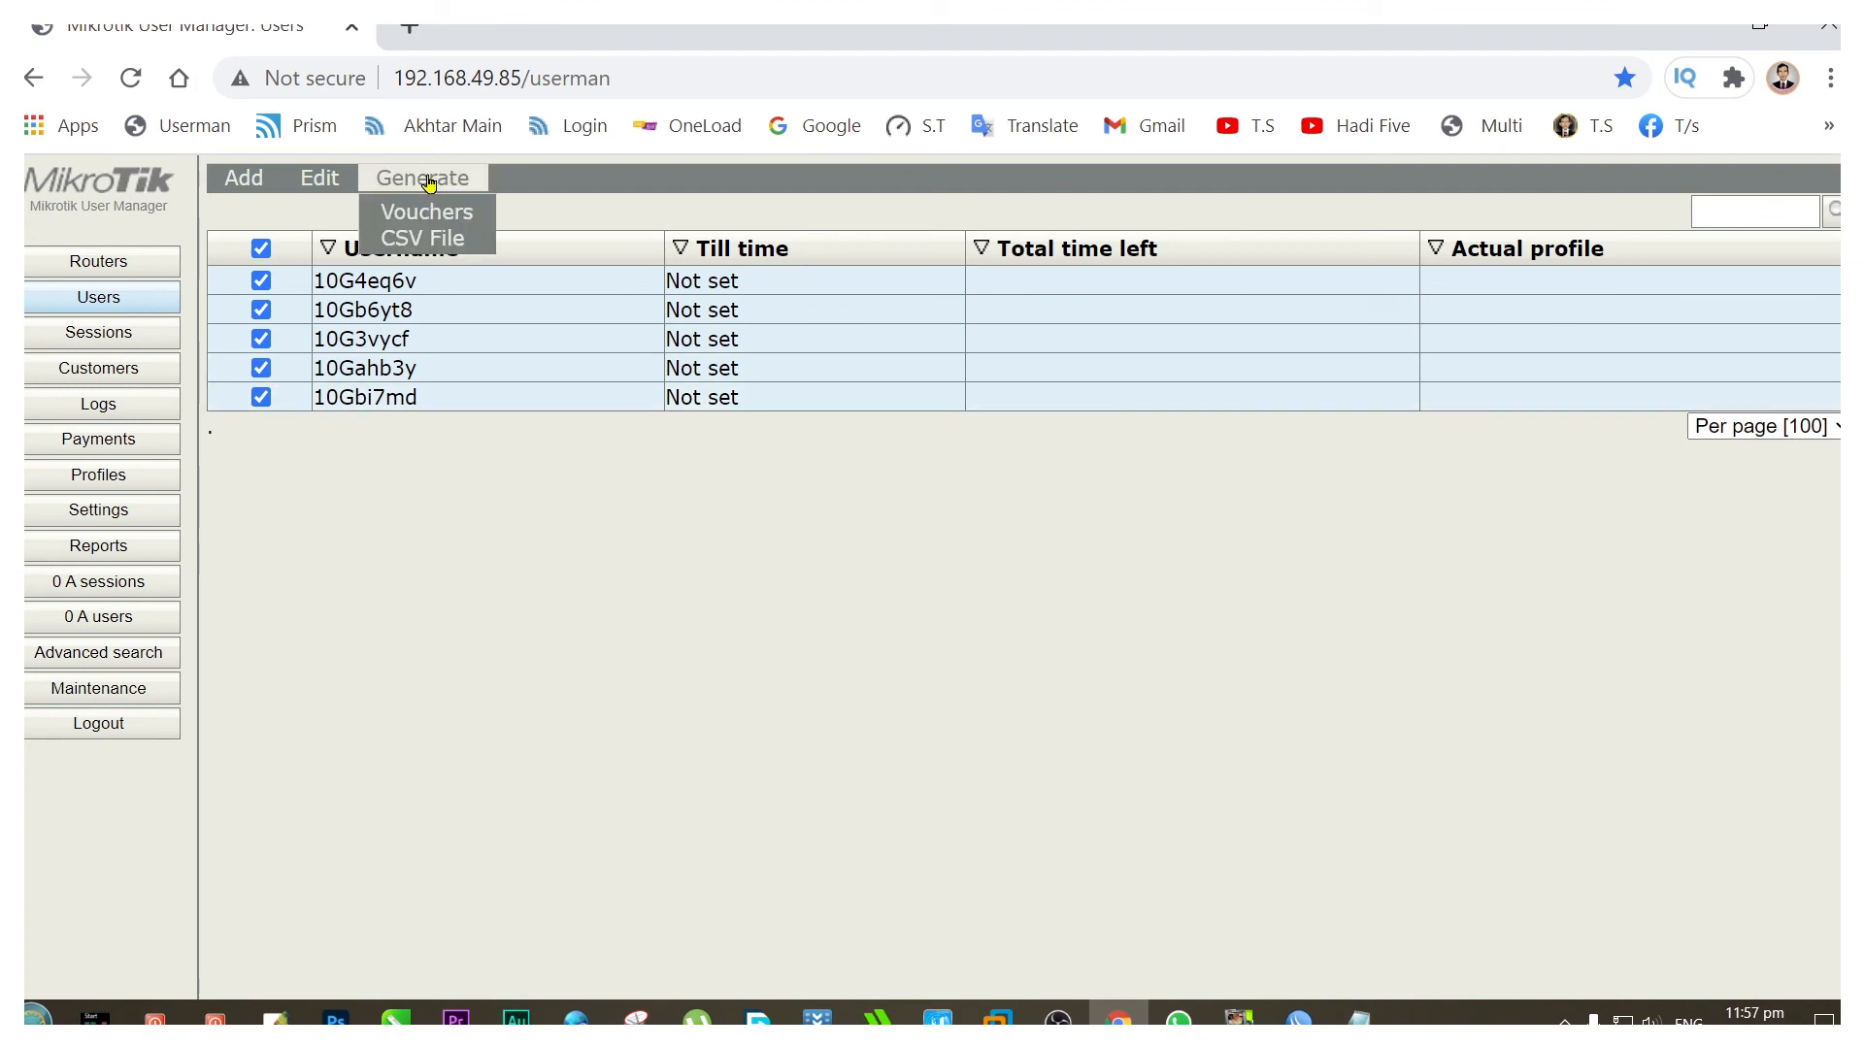
left_click(434, 222)
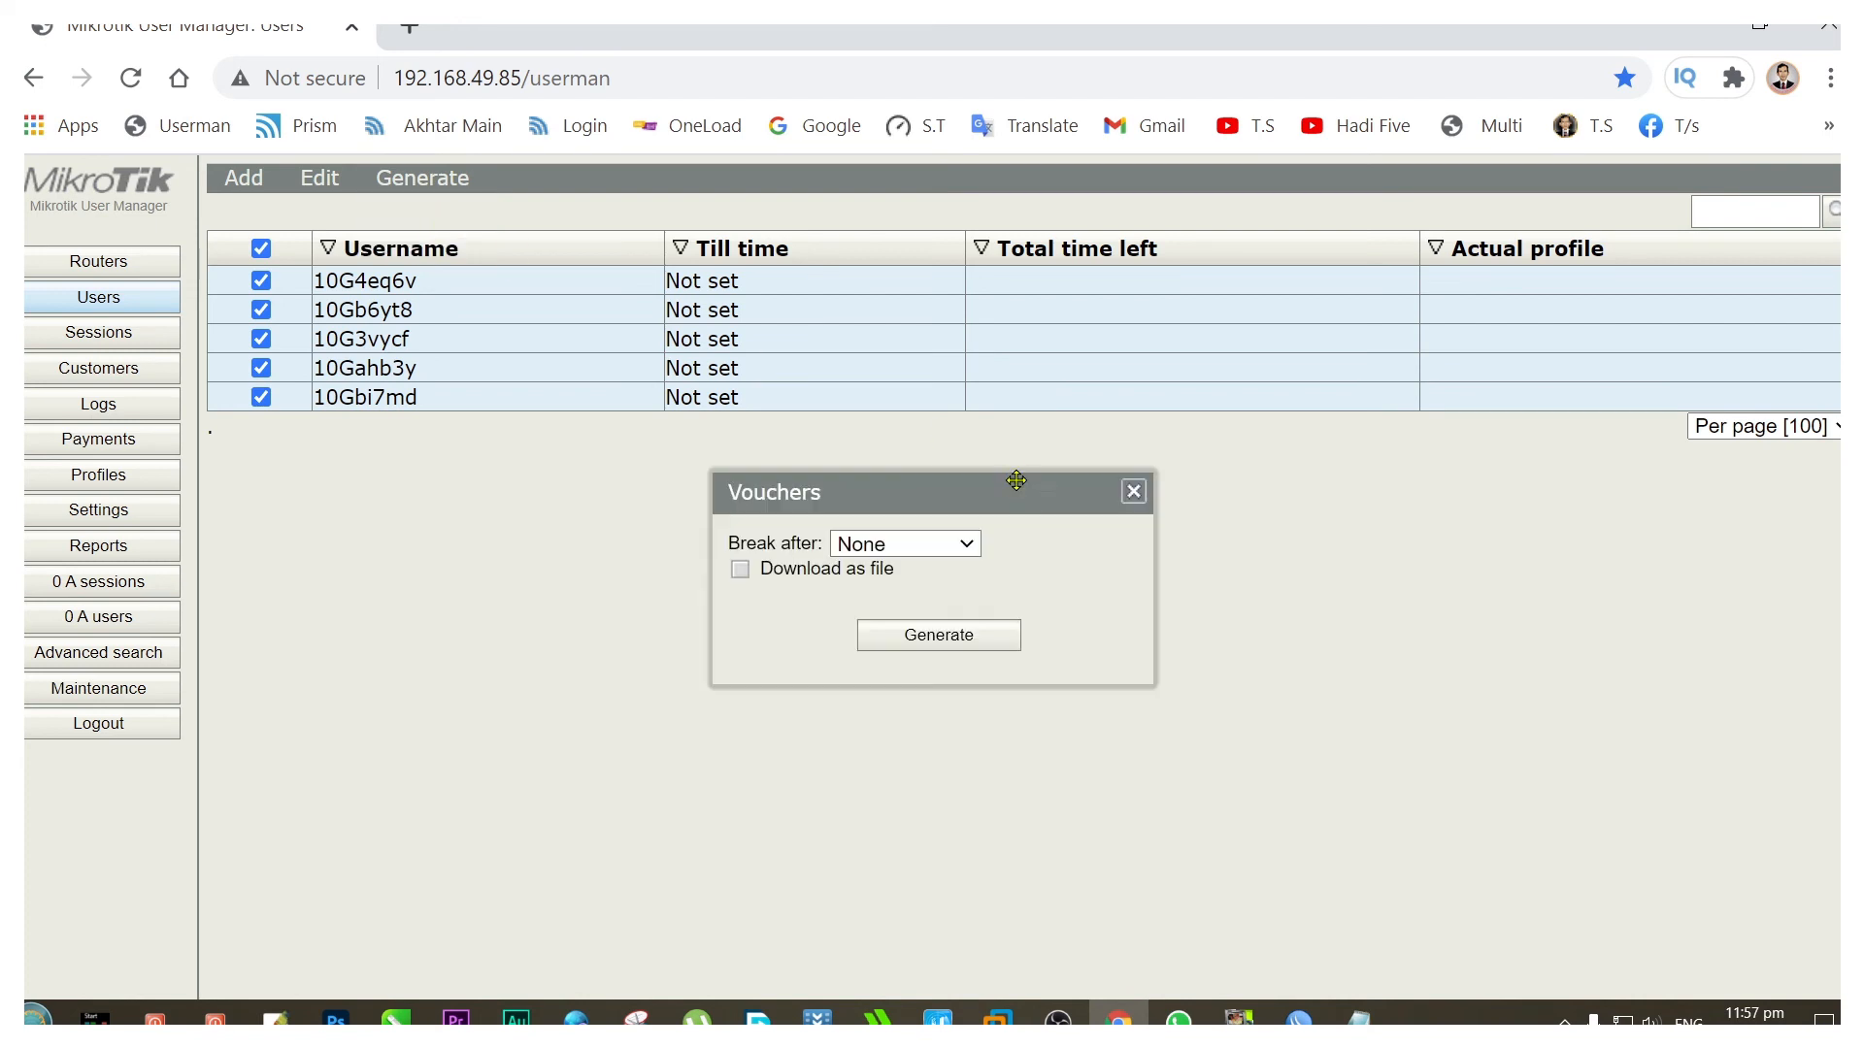
left_click_drag(1019, 490, 1094, 412)
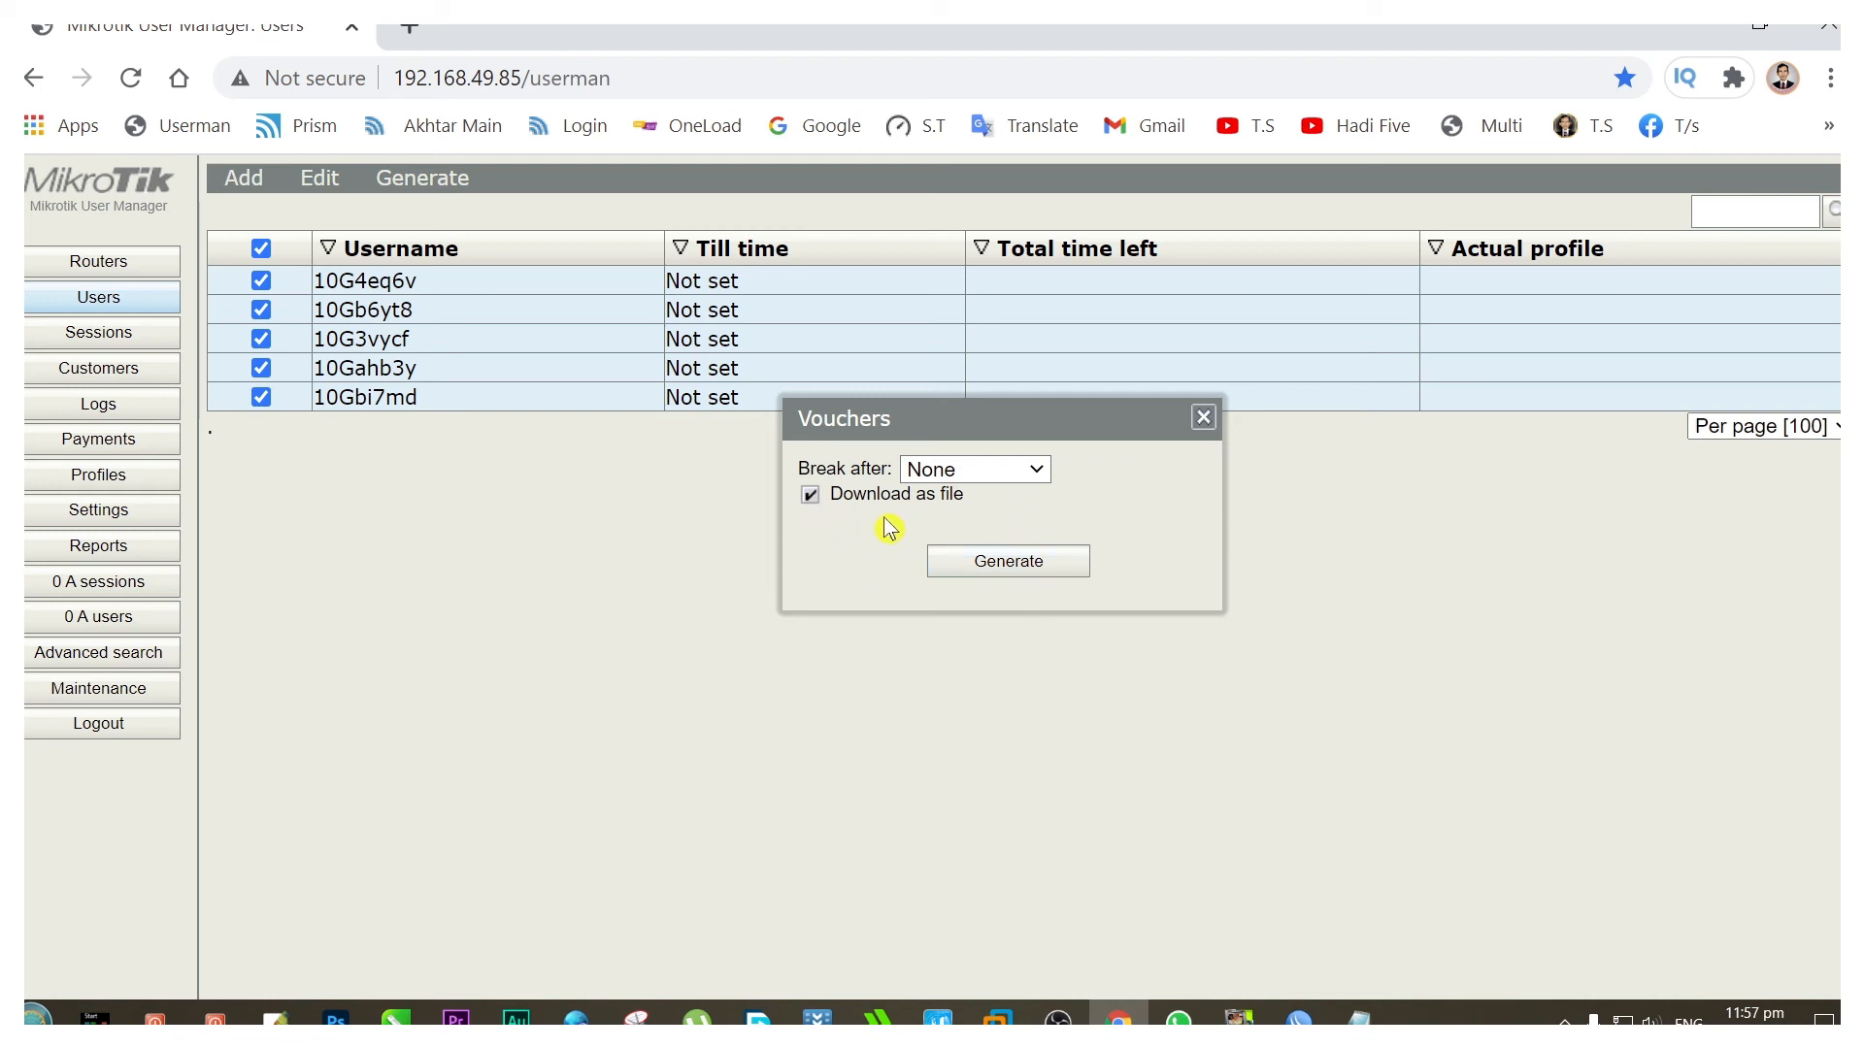
left_click(812, 496)
left_click(1005, 563)
Examine the first generated voucher's header, validity, price and username prefix.
left_click_drag(762, 34, 1178, 33)
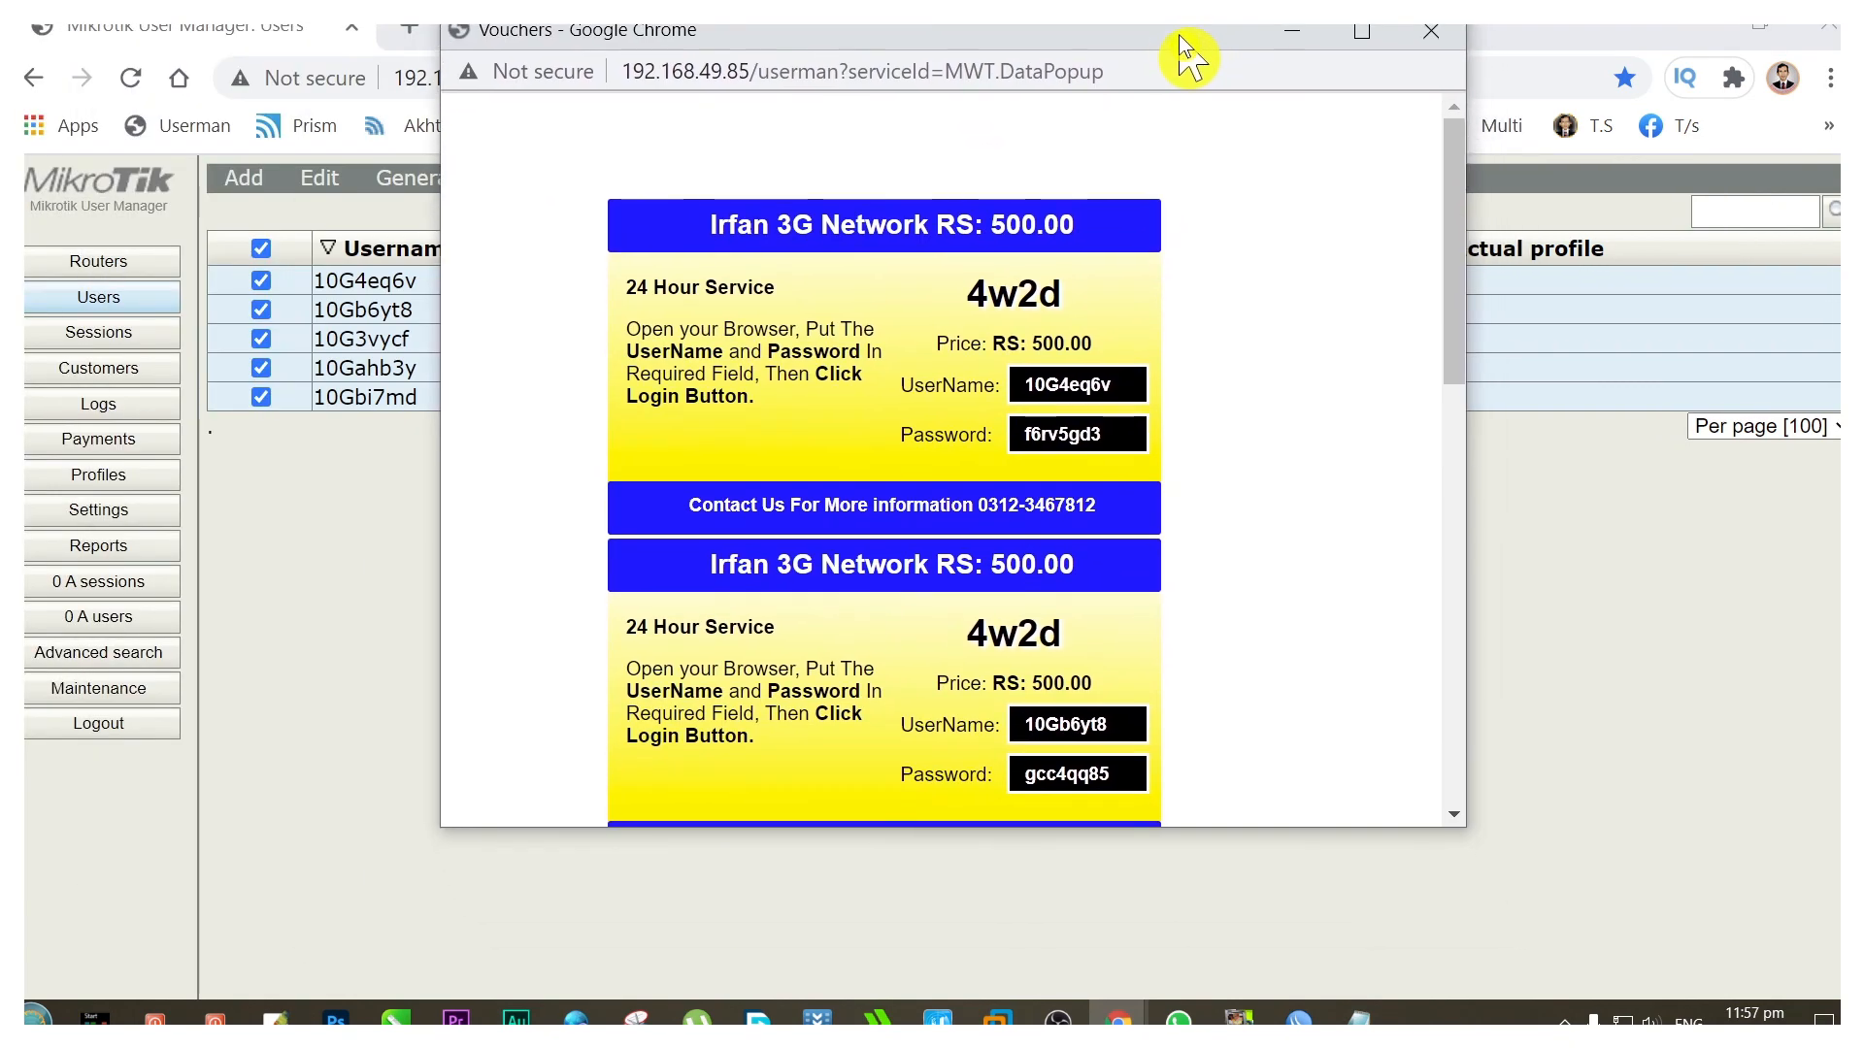
left_click_drag(1456, 209, 1453, 155)
left_click_drag(988, 223, 1144, 228)
left_click_drag(968, 296, 1071, 306)
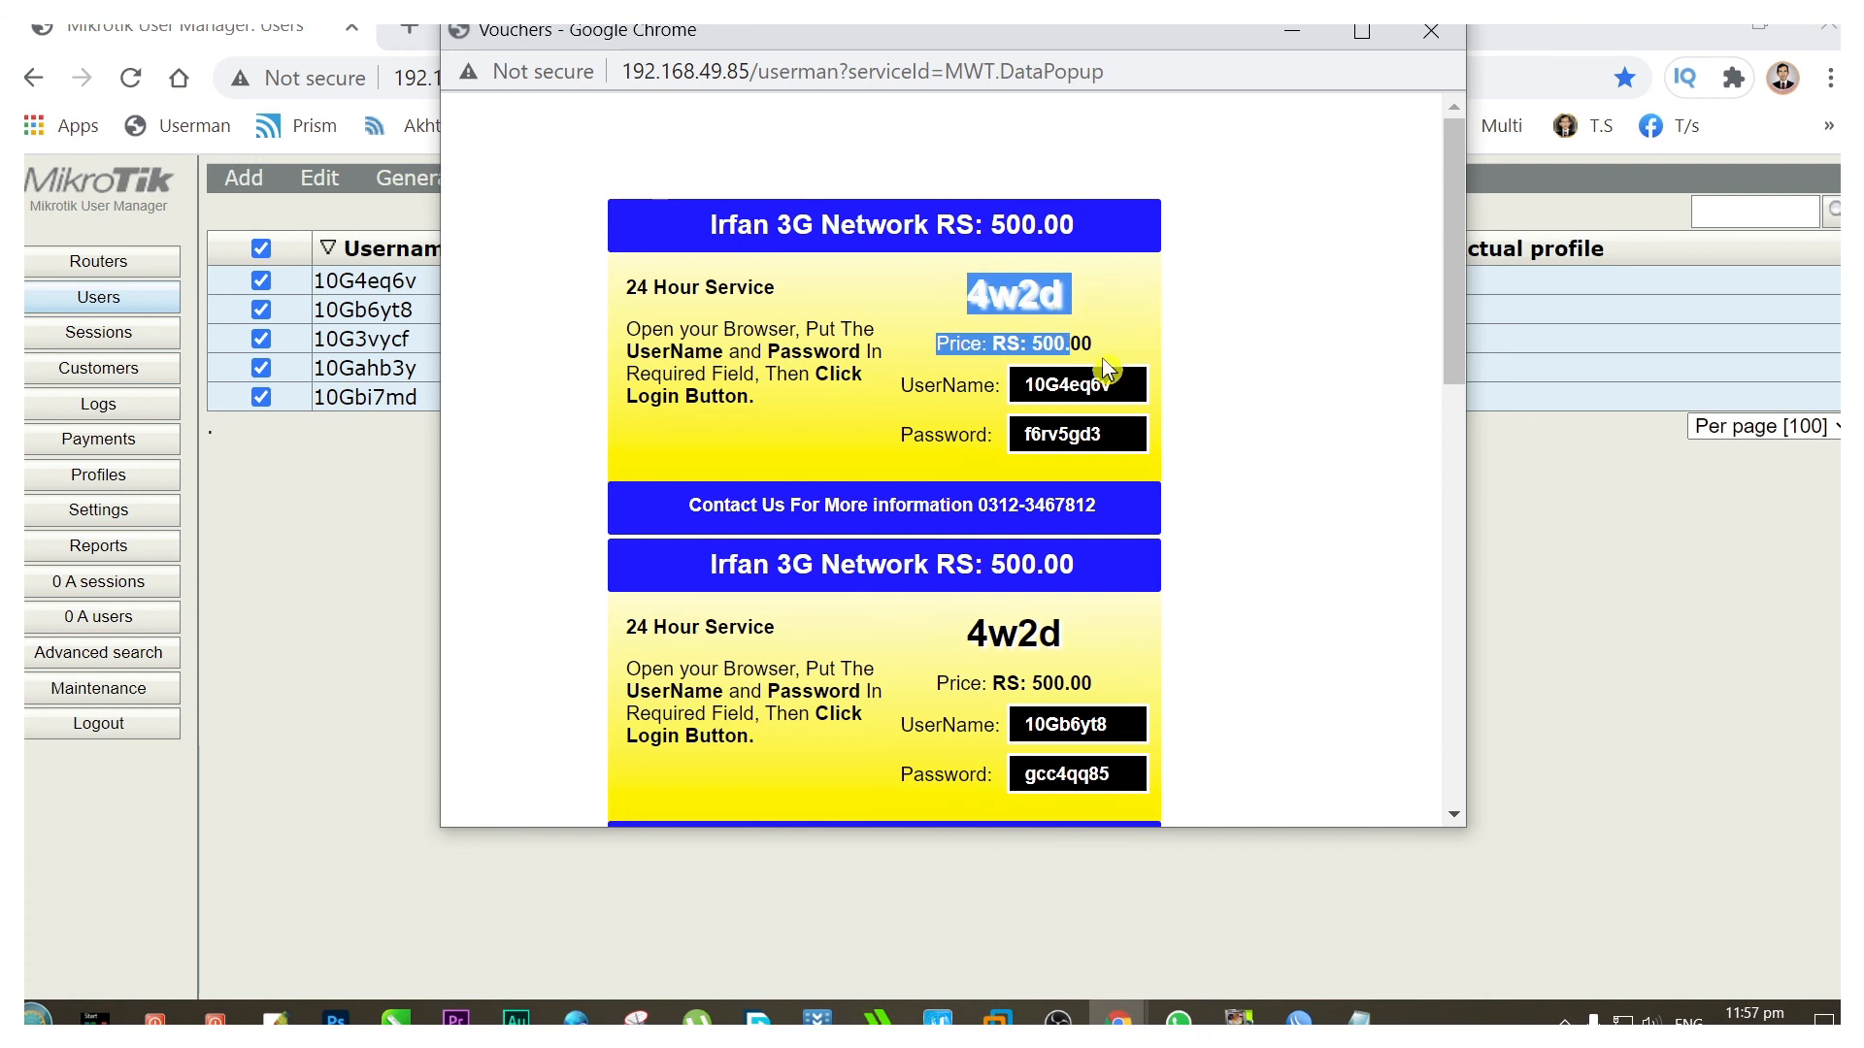
left_click_drag(1056, 384, 1033, 386)
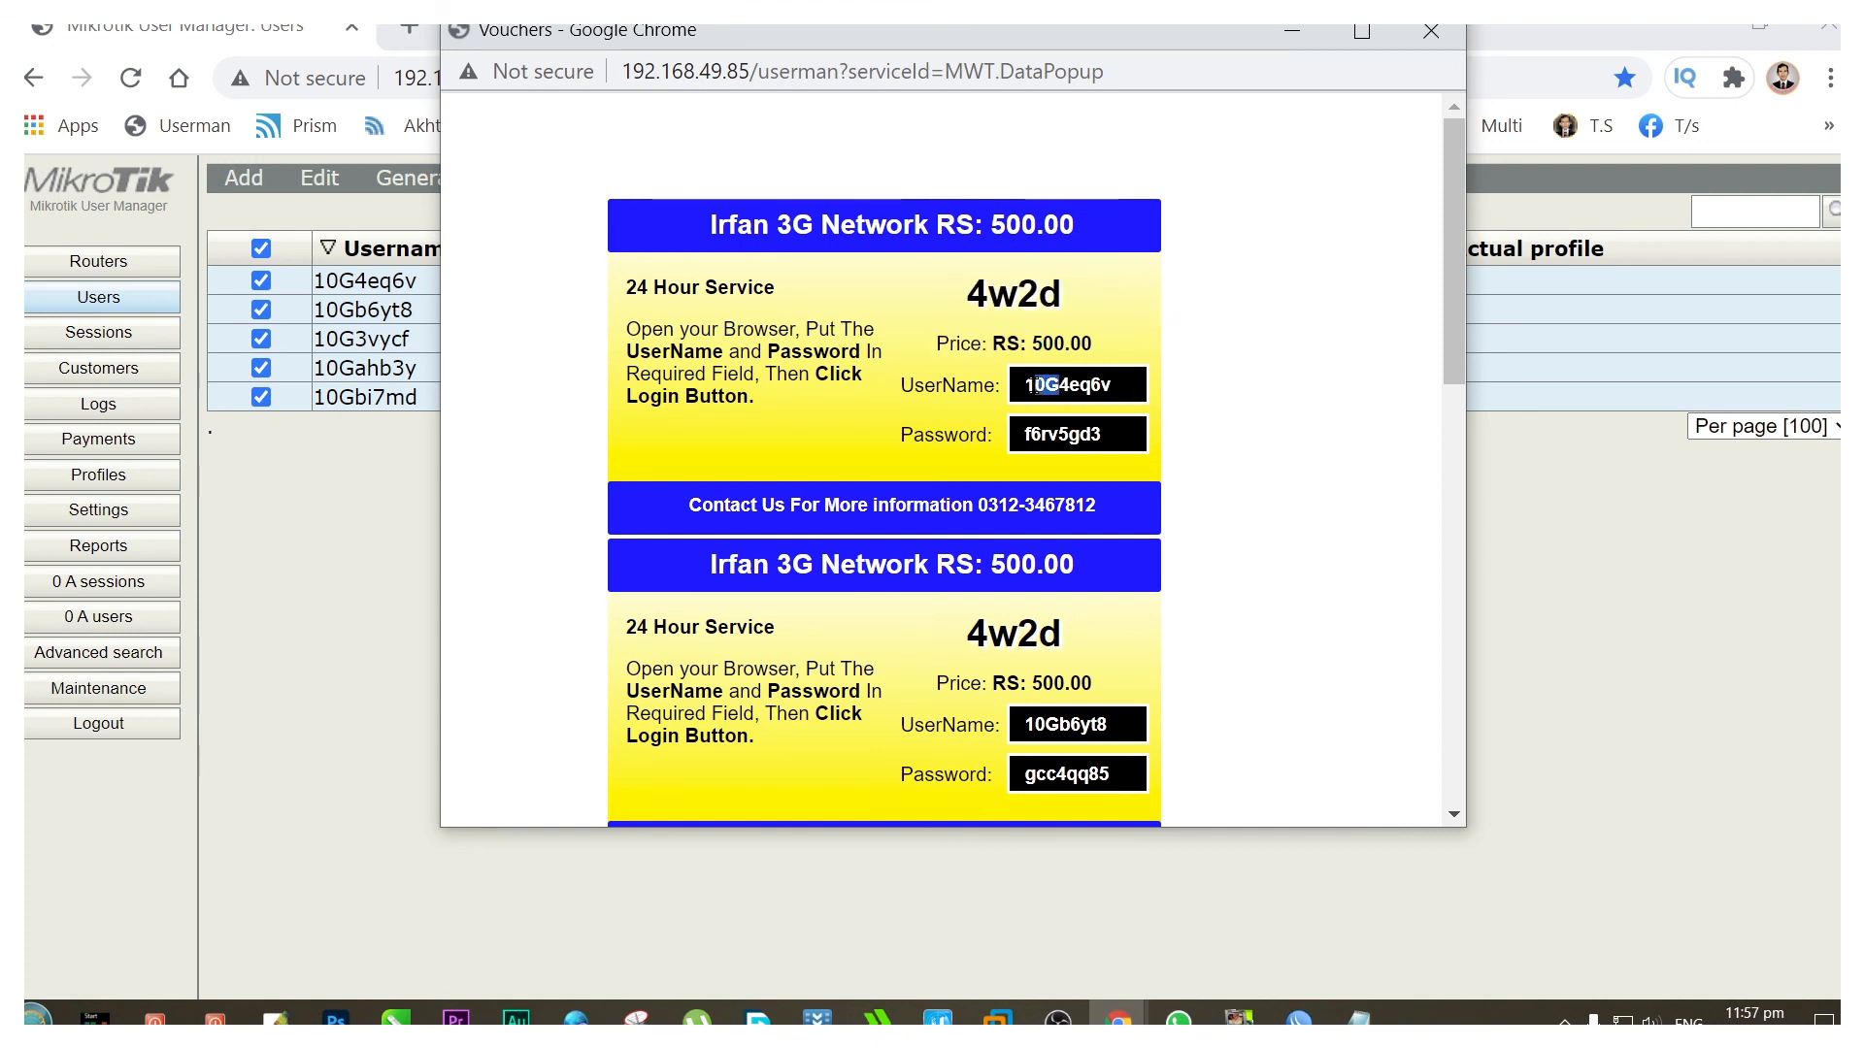